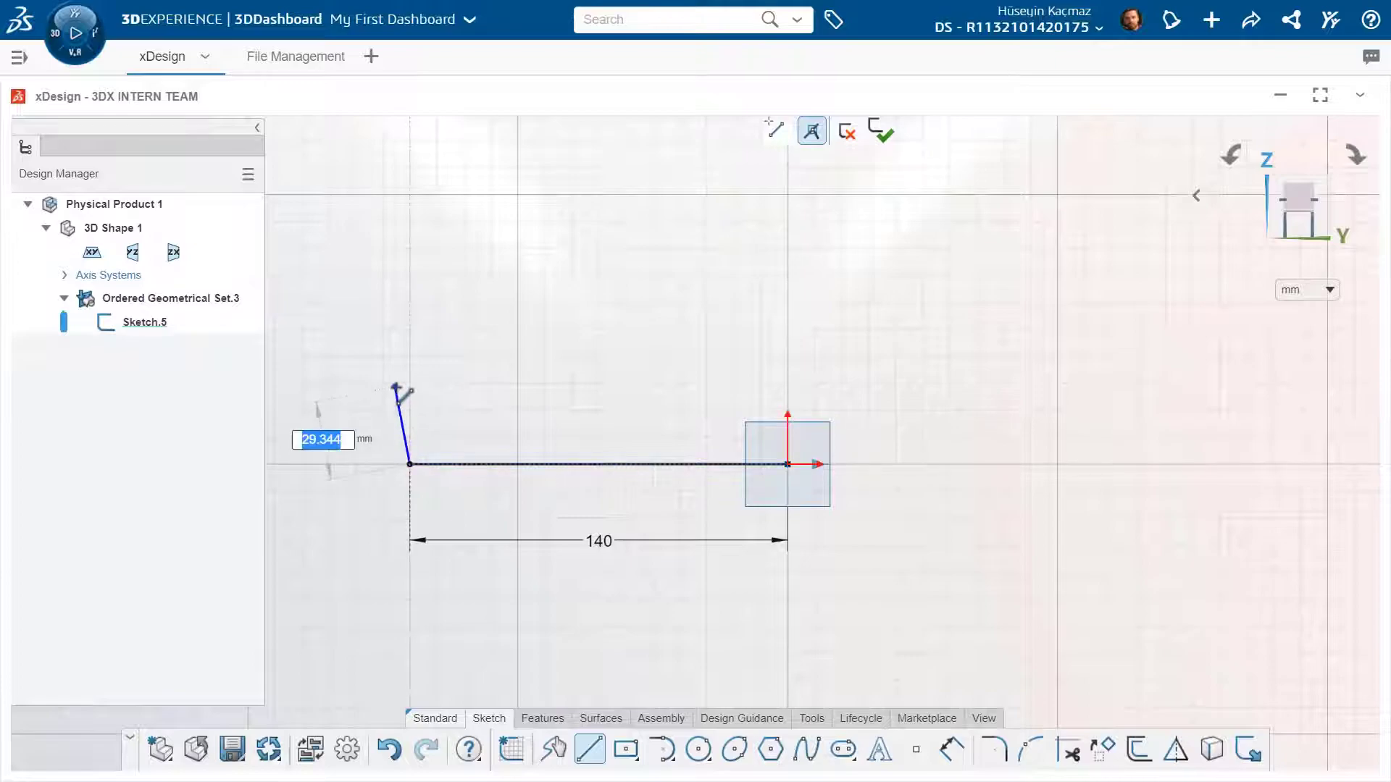
Draw a slanted 60 mm wall line upward from the far end of the 140 mm base line.
{"action": "type", "text": "60"}
{"action": "key", "text": "Return"}
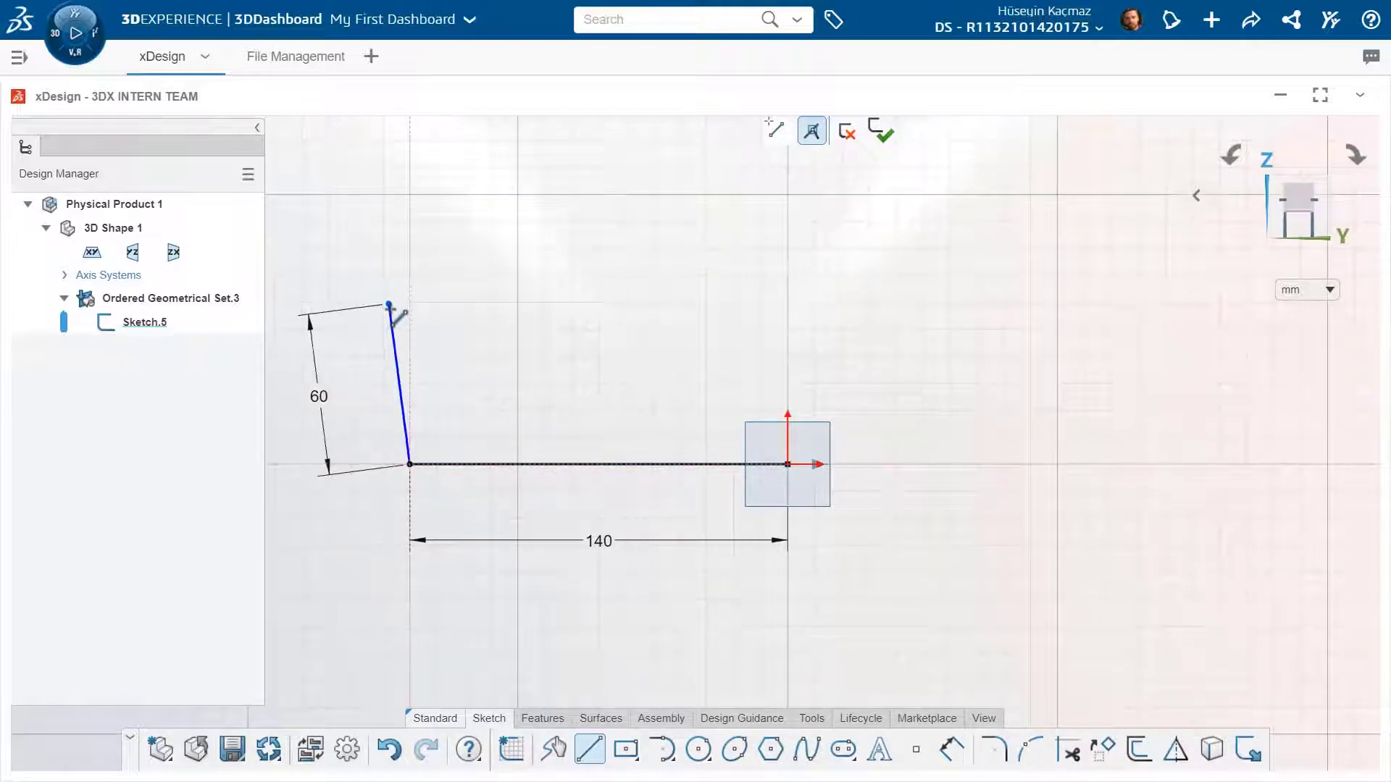
{"action": "key", "text": "Escape"}
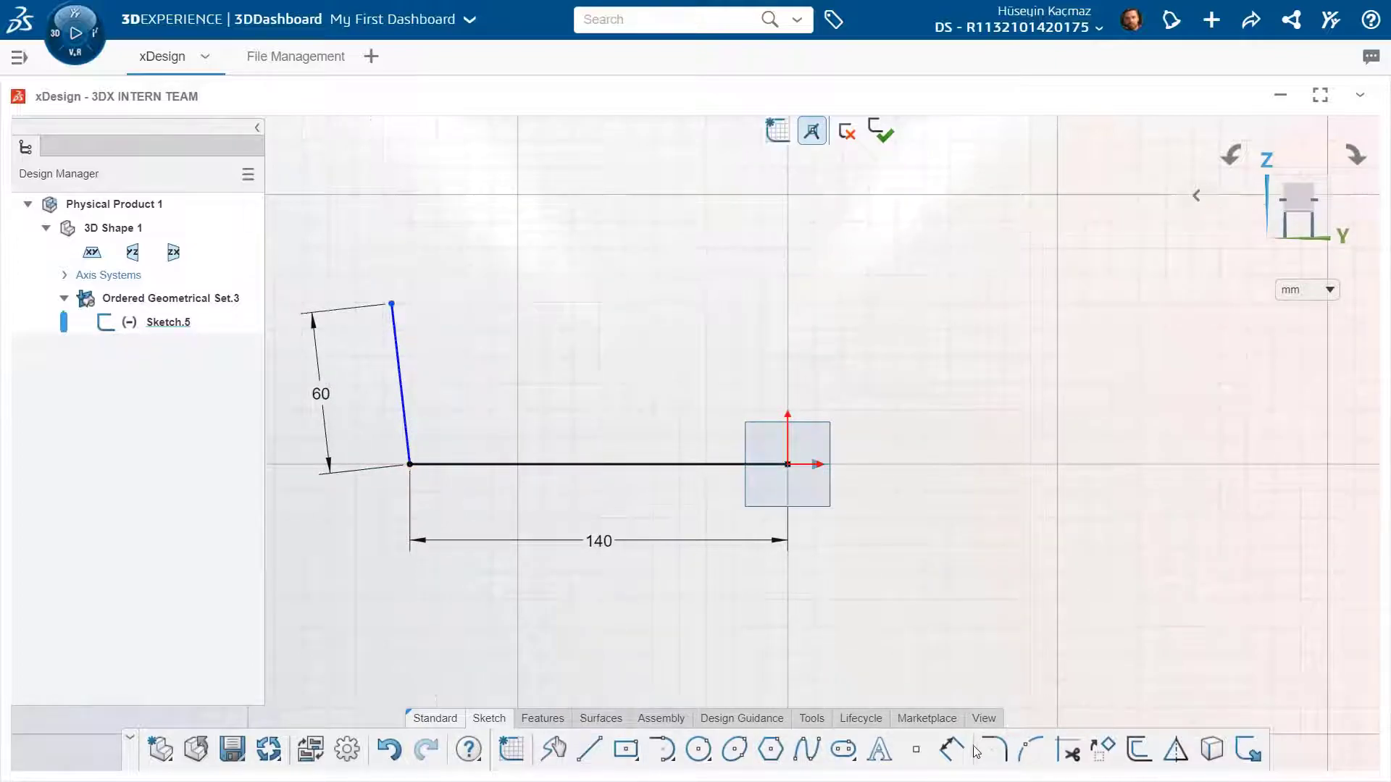
Offset the chained wall and base lines inward by 4 mm.
{"action": "left_click", "coordinate": [1139, 749]}
{"action": "left_click_drag", "start_coordinate": [463, 168], "coordinate": [577, 126]}
{"action": "left_click", "coordinate": [403, 397]}
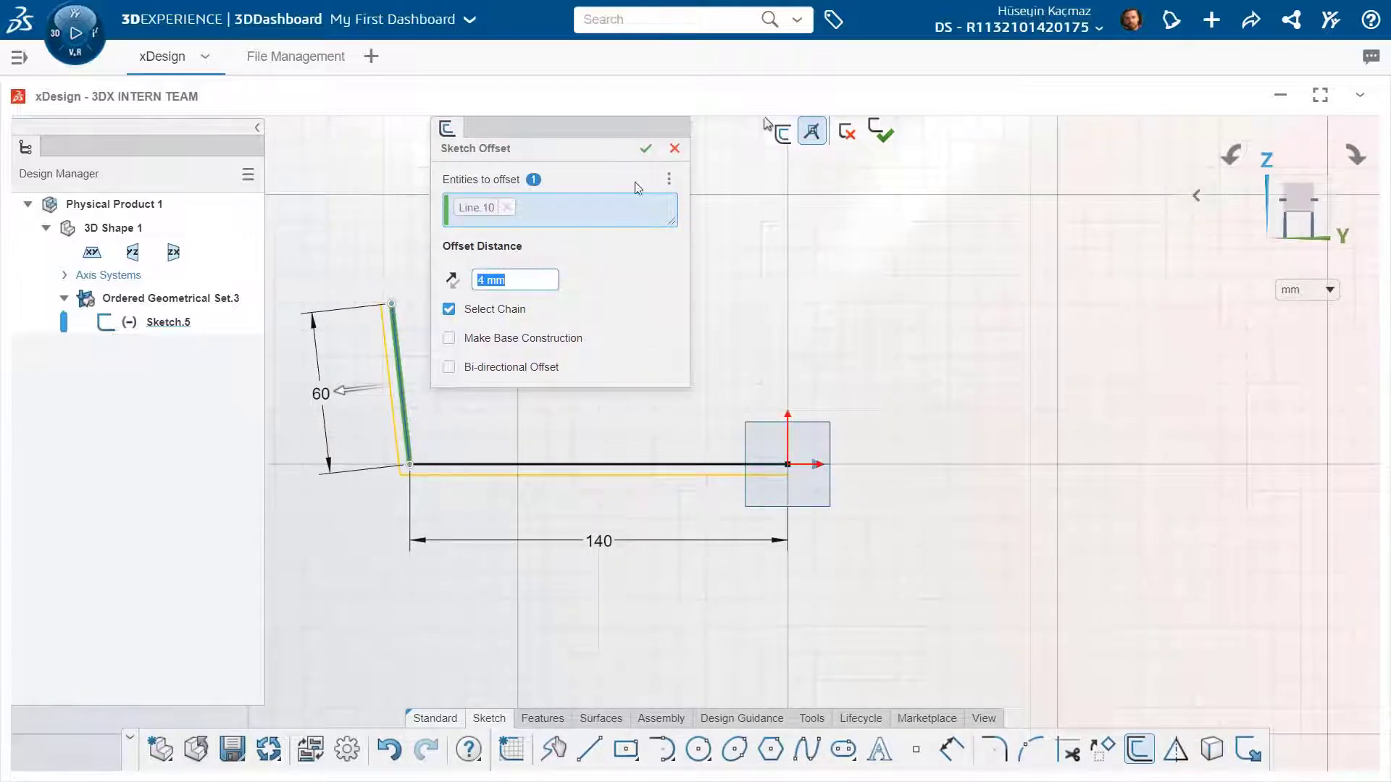
{"action": "left_click", "coordinate": [454, 282]}
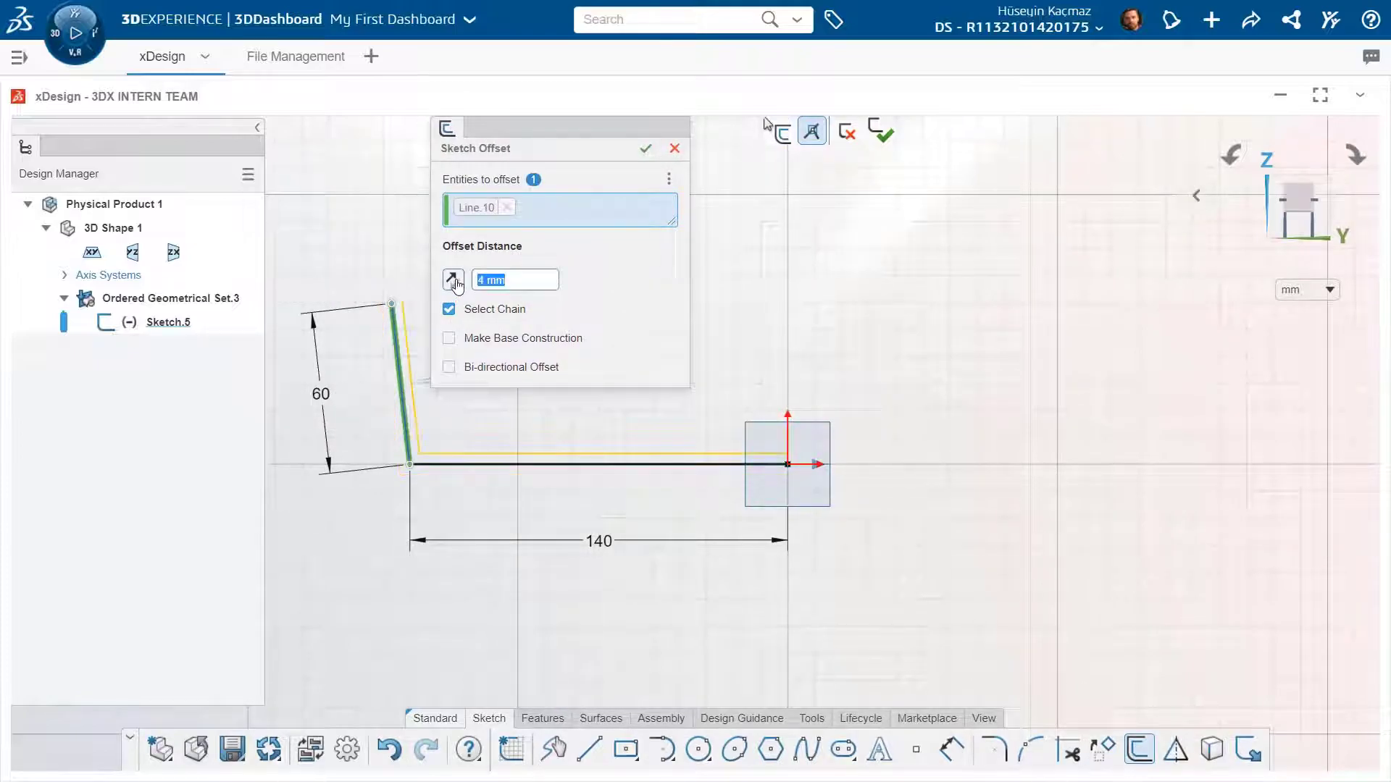
{"action": "left_click", "coordinate": [646, 149]}
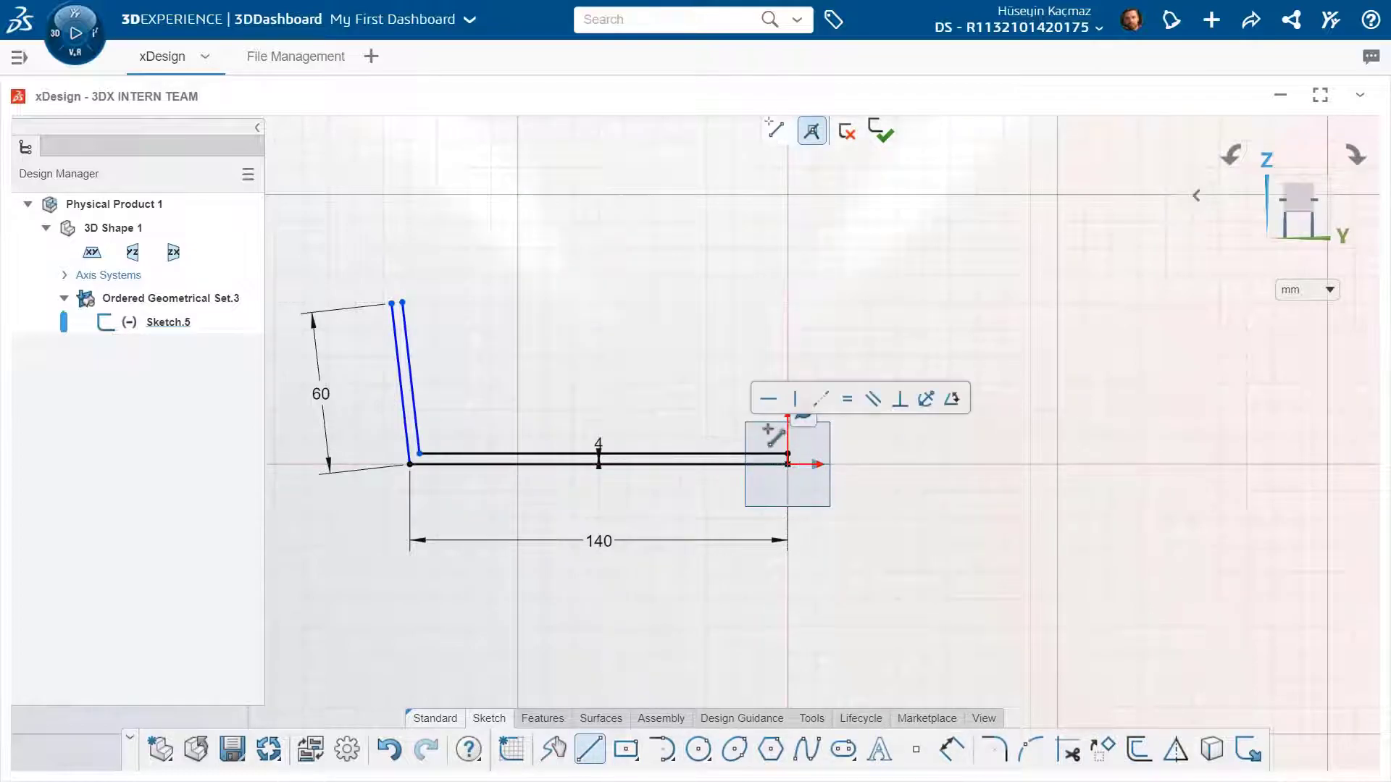
Draw a vertical line about 47 mm long upward from the origin and convert it to construction geometry.
{"action": "left_click", "coordinate": [898, 500]}
{"action": "key", "text": "Escape"}
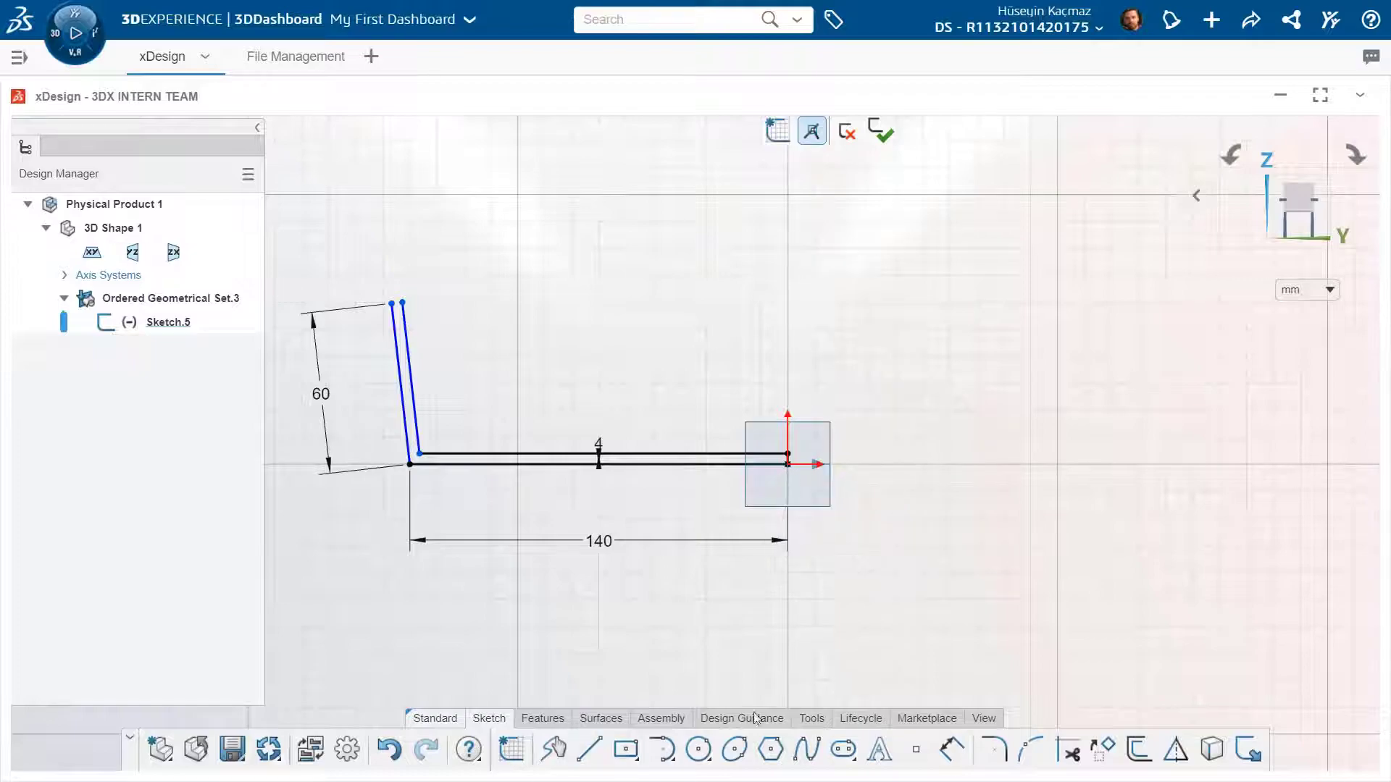
{"action": "left_click", "coordinate": [789, 452]}
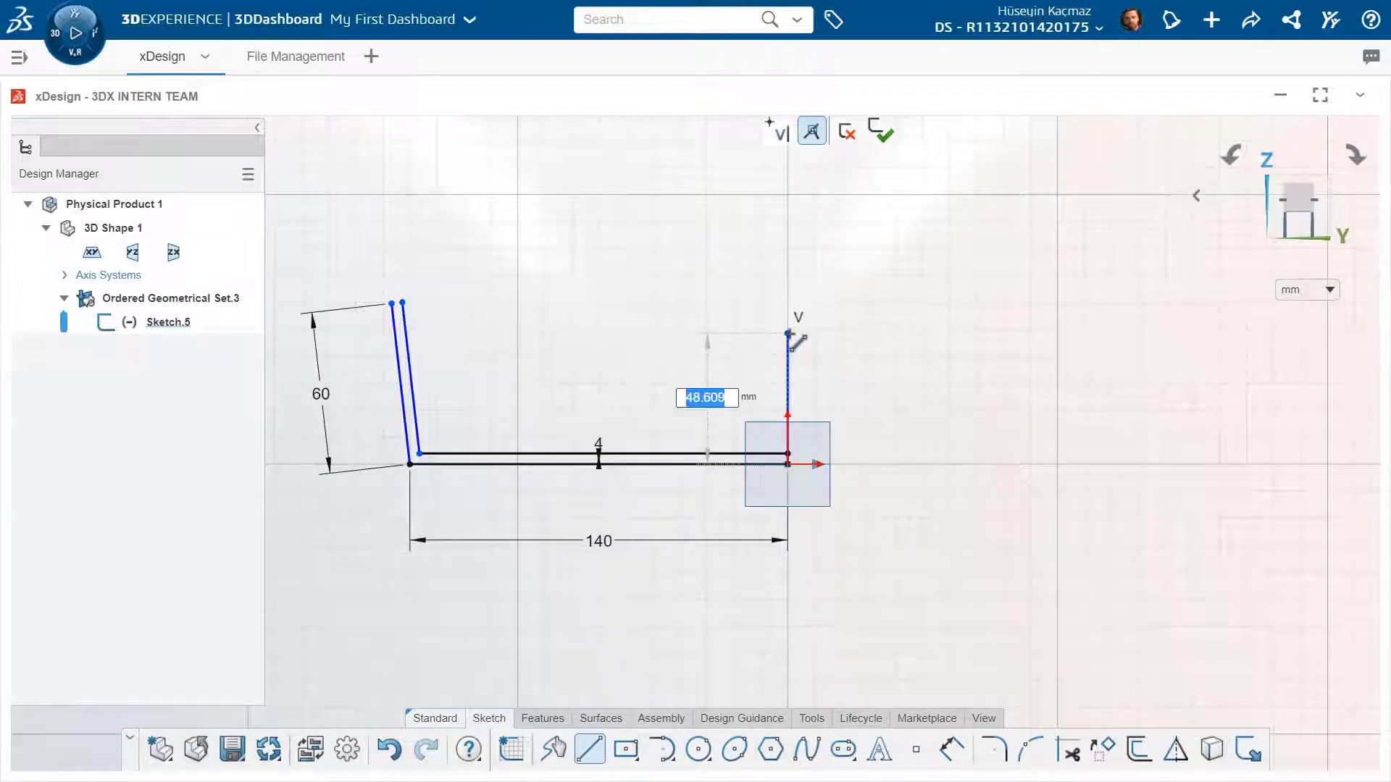
{"action": "left_click", "coordinate": [788, 337]}
{"action": "key", "text": "Escape"}
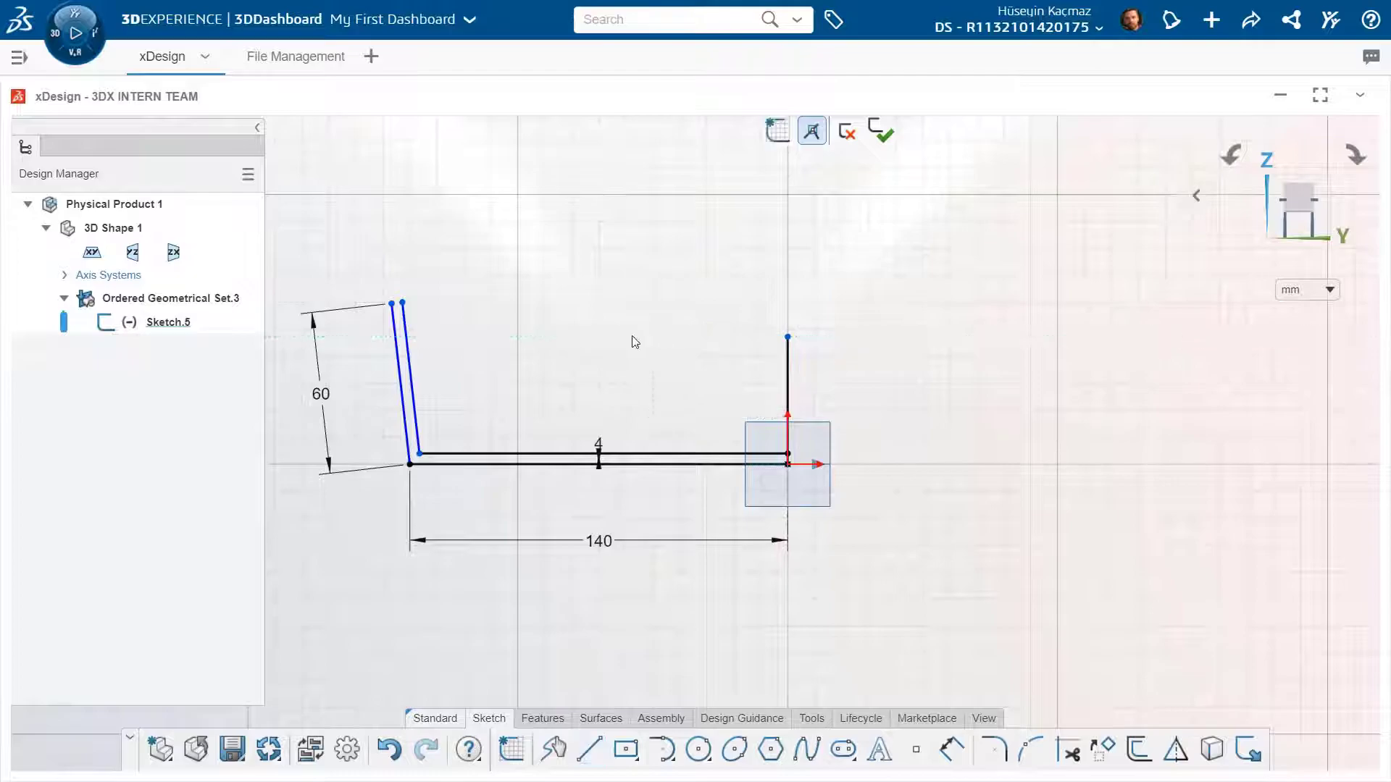
{"action": "left_click", "coordinate": [788, 368]}
{"action": "left_click", "coordinate": [832, 272]}
{"action": "left_click", "coordinate": [502, 323]}
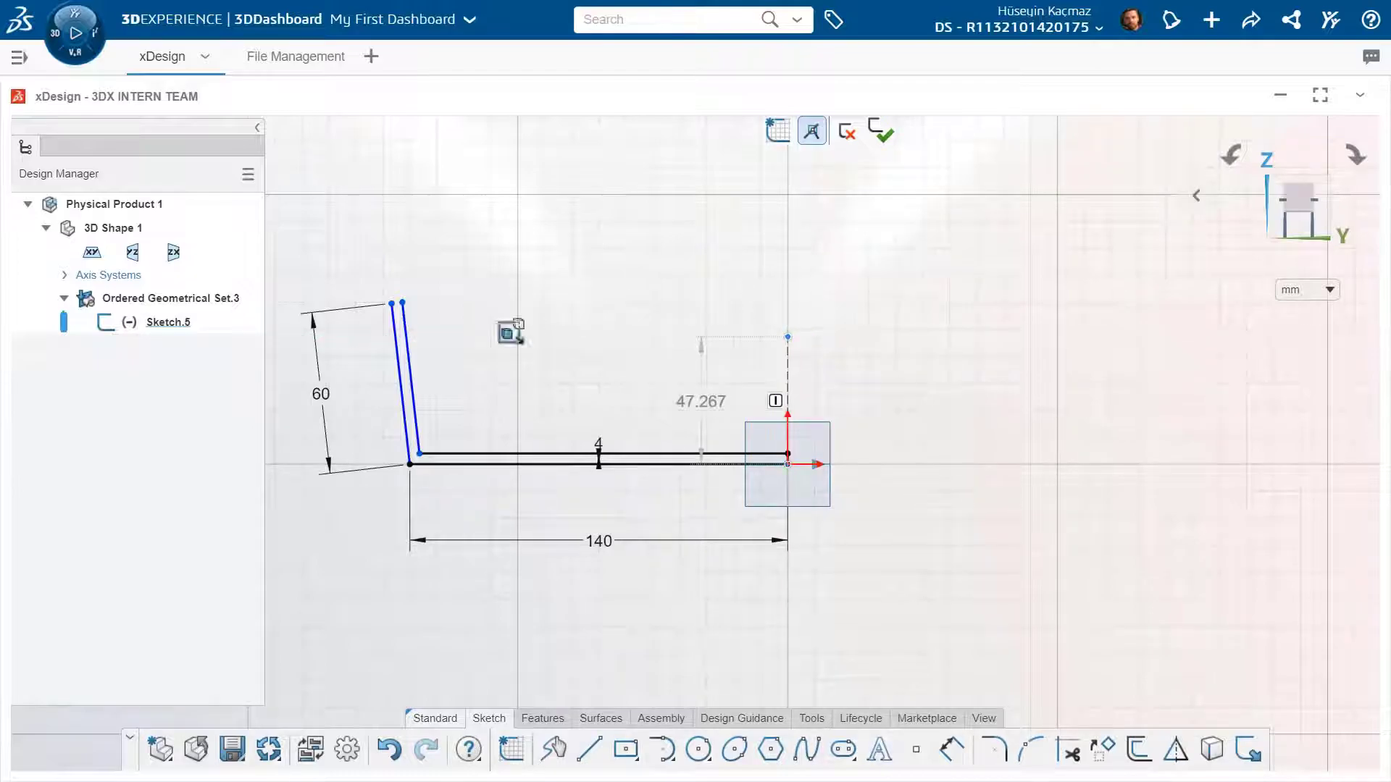
Close the slanted wall's open upper end with a horizontal line and trim the inner line's overhang.
{"action": "scroll", "coordinate": [370, 291], "scroll_direction": "up", "scroll_amount": 2}
{"action": "scroll", "coordinate": [384, 284], "scroll_direction": "up", "scroll_amount": 4}
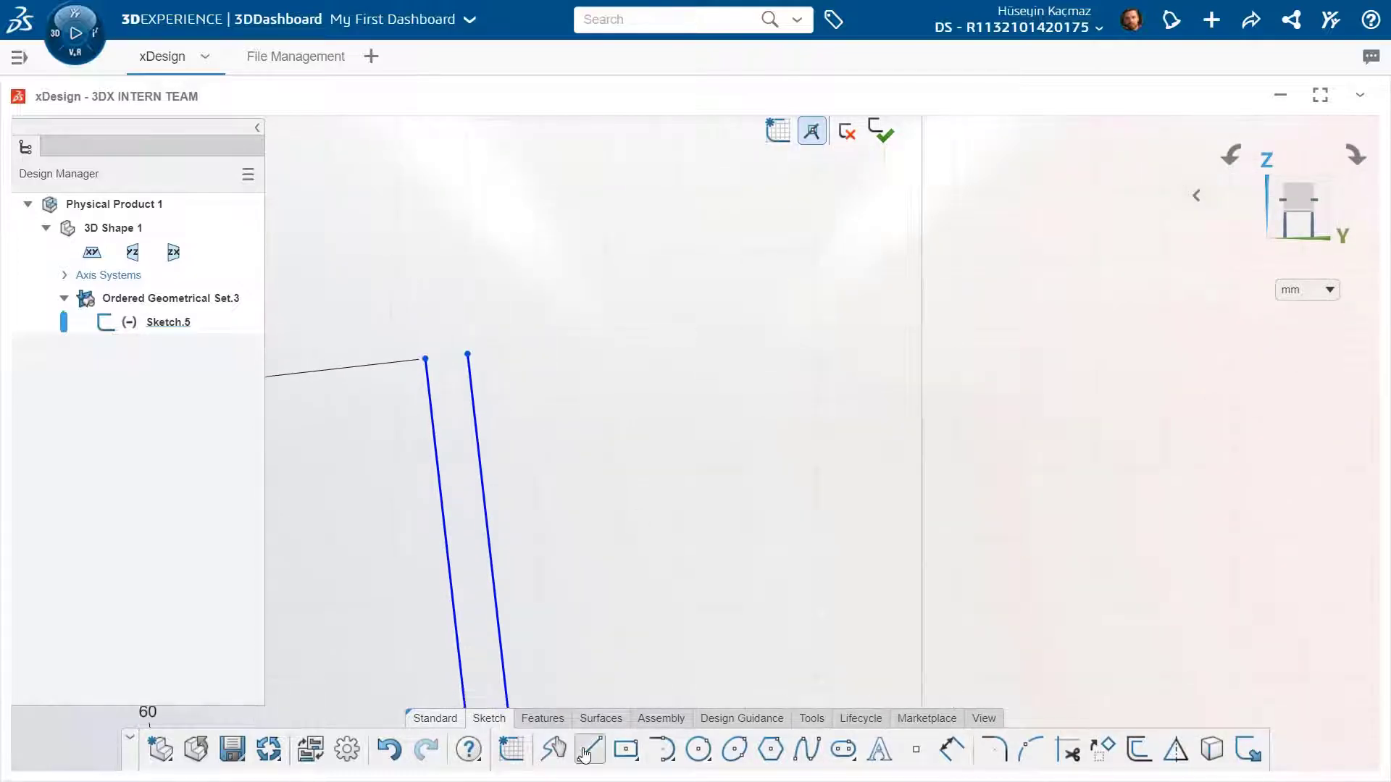
{"action": "left_click", "coordinate": [427, 358]}
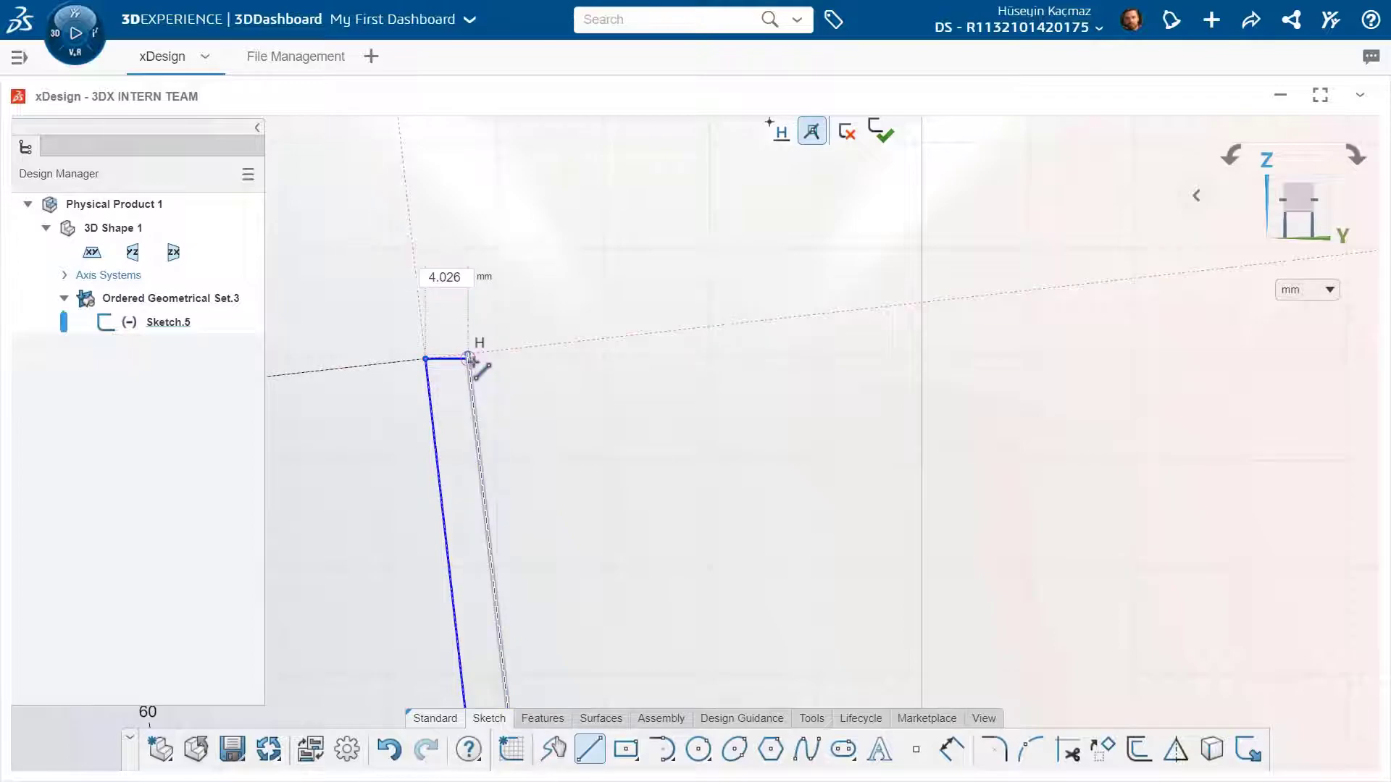
{"action": "left_click", "coordinate": [468, 357]}
{"action": "key", "text": "Escape"}
{"action": "scroll", "coordinate": [457, 362], "scroll_direction": "up", "scroll_amount": 3}
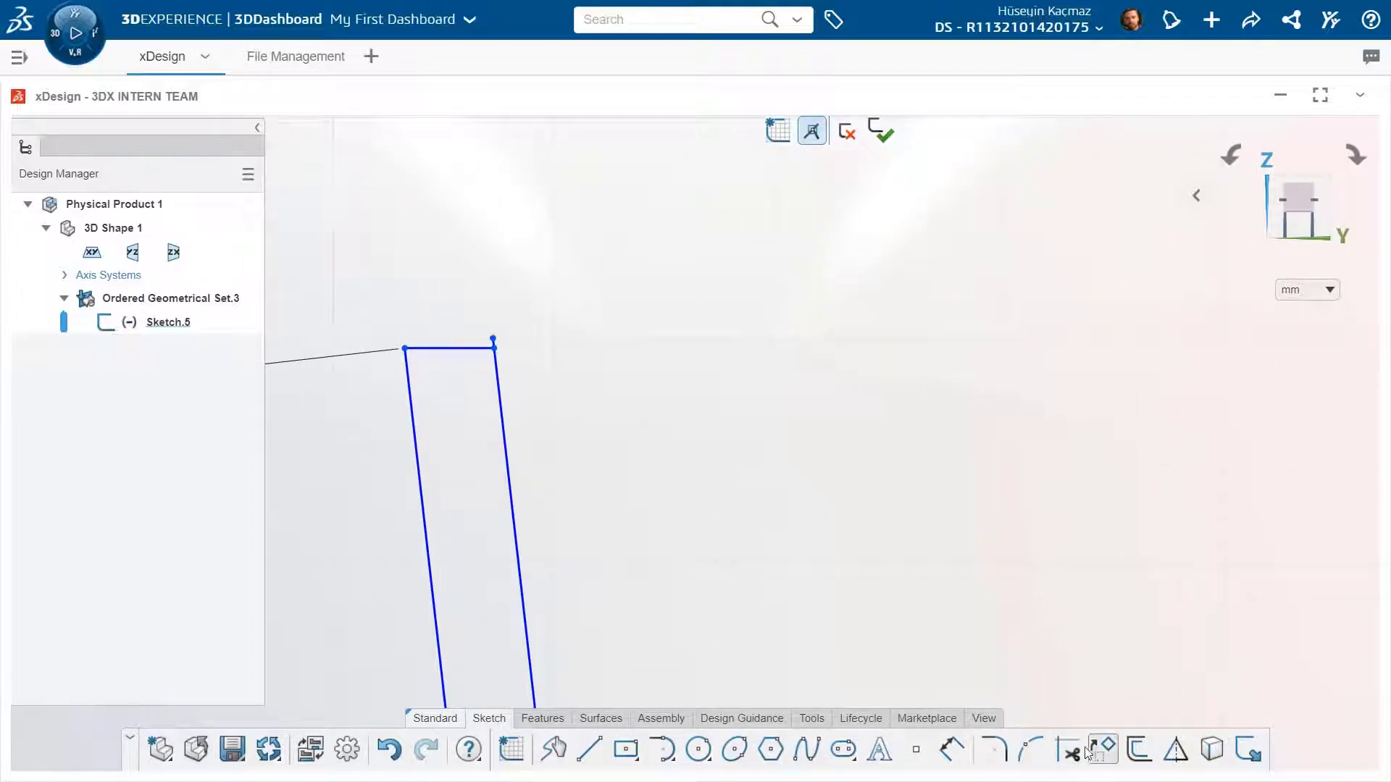
{"action": "left_click", "coordinate": [494, 344]}
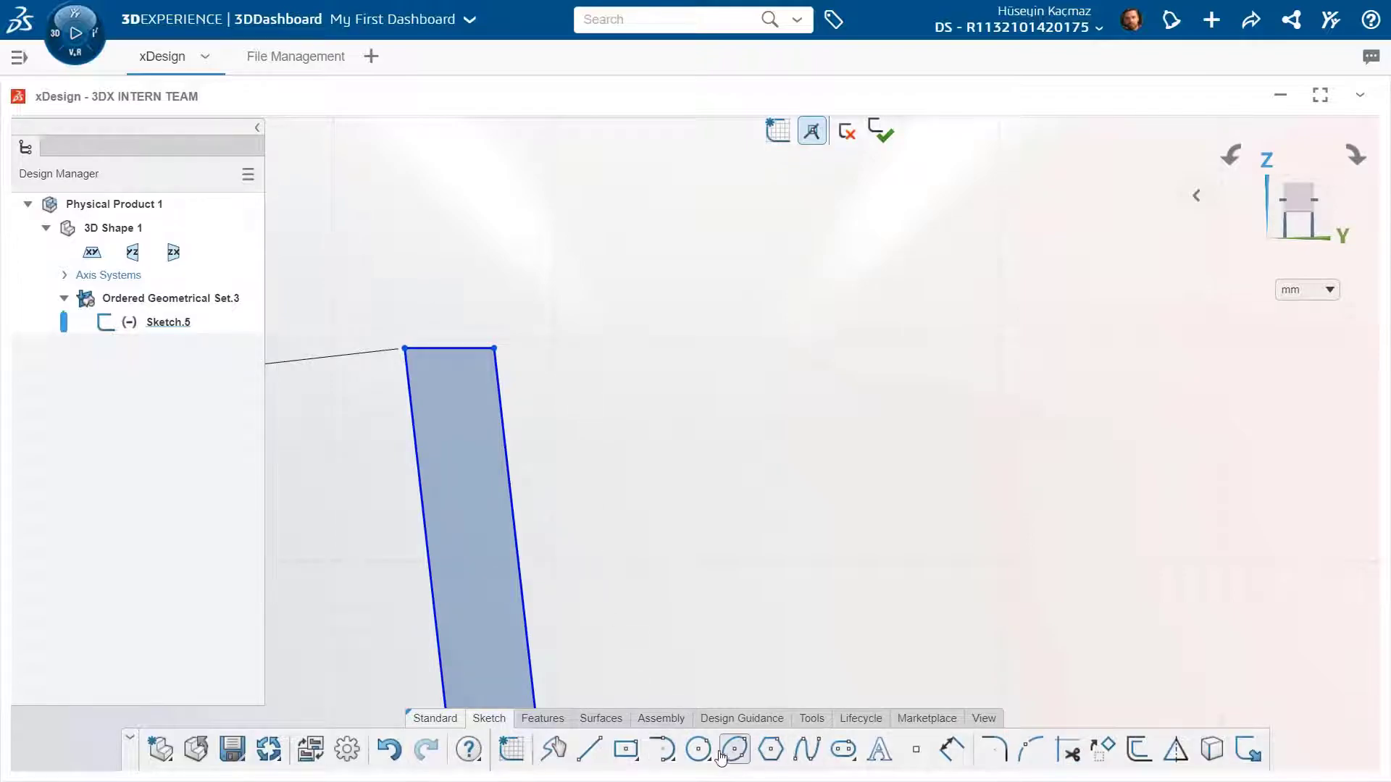
Fillet the wall's upper end with a 1.5 mm radius on the outer corner and 1 mm on the inner corner.
{"action": "left_click", "coordinate": [995, 752]}
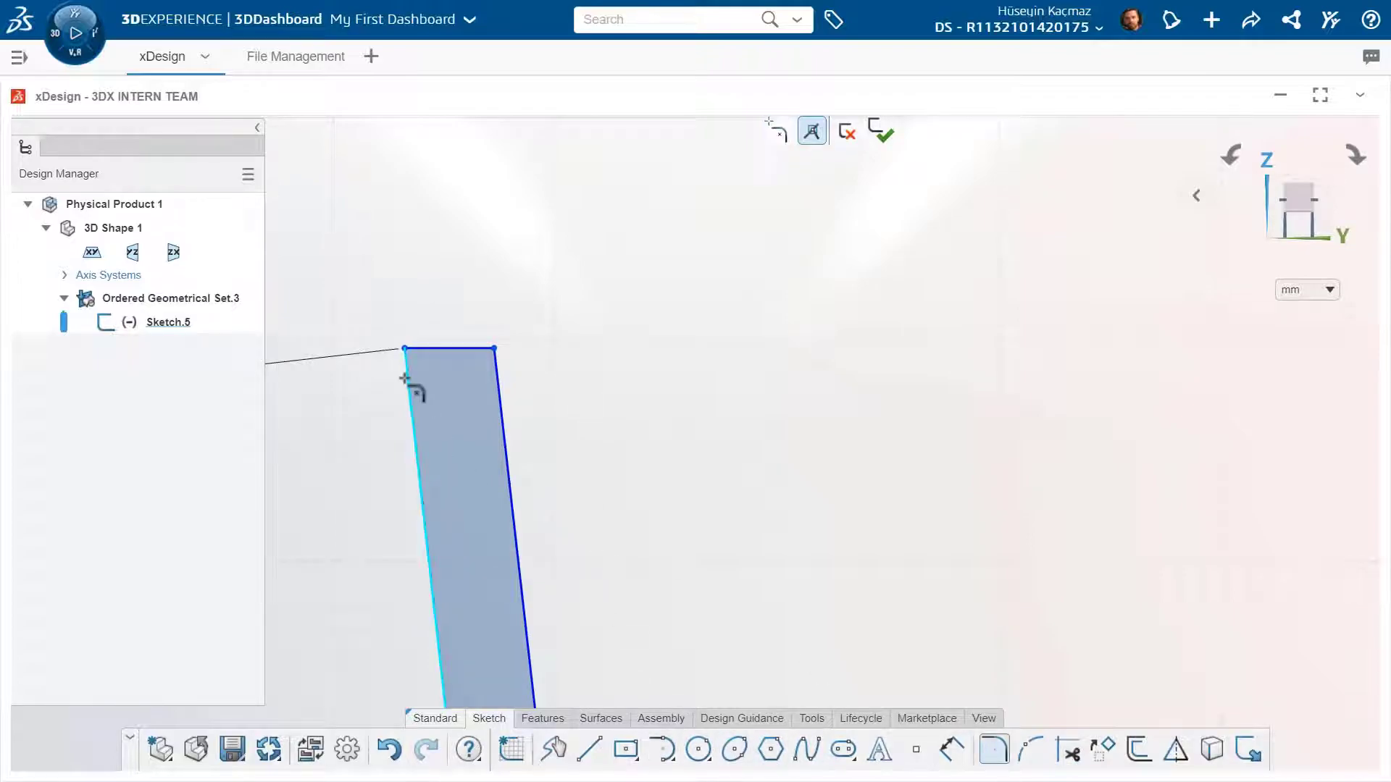
{"action": "left_click", "coordinate": [454, 353]}
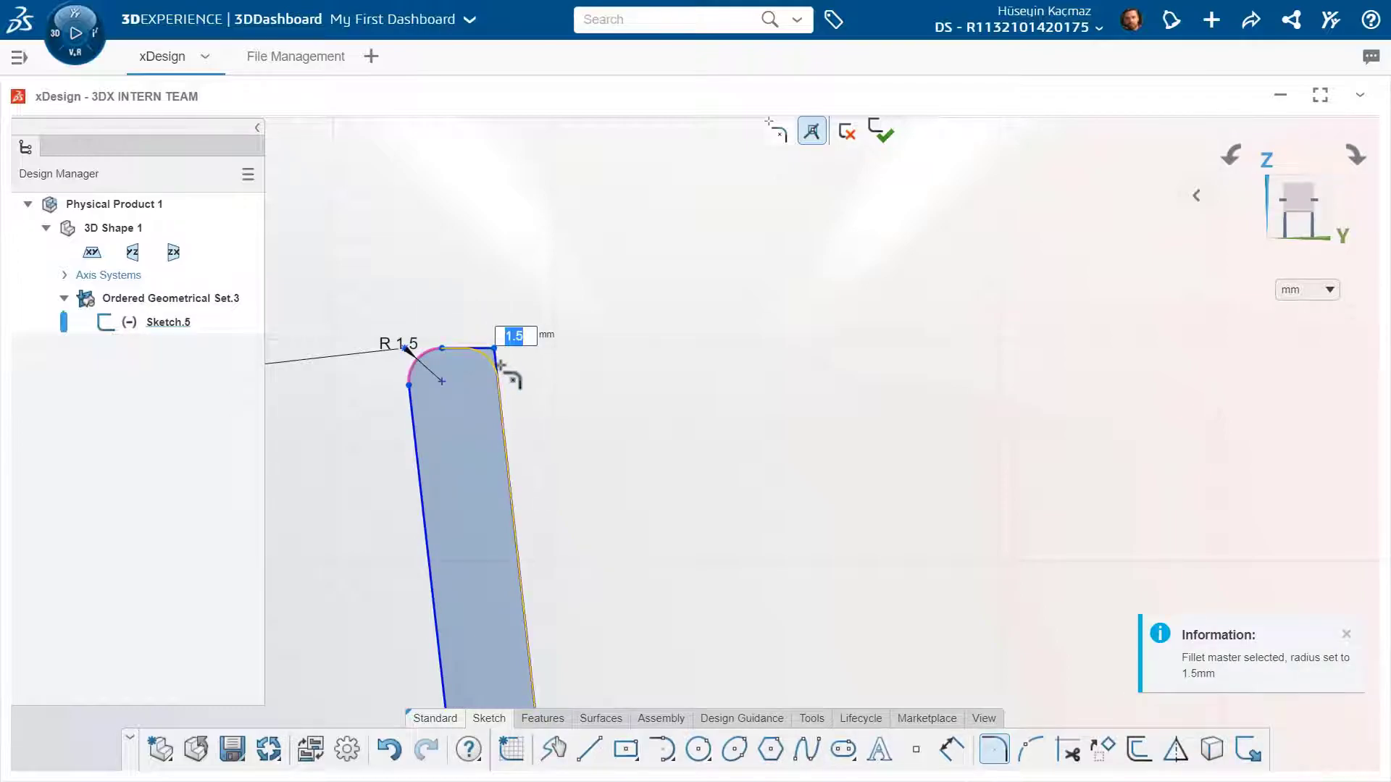
{"action": "left_click", "coordinate": [501, 366]}
Fillet the outer and inner corners between the wall and the base with a 10 mm radius.
{"action": "scroll", "coordinate": [652, 580], "scroll_direction": "down", "scroll_amount": 5}
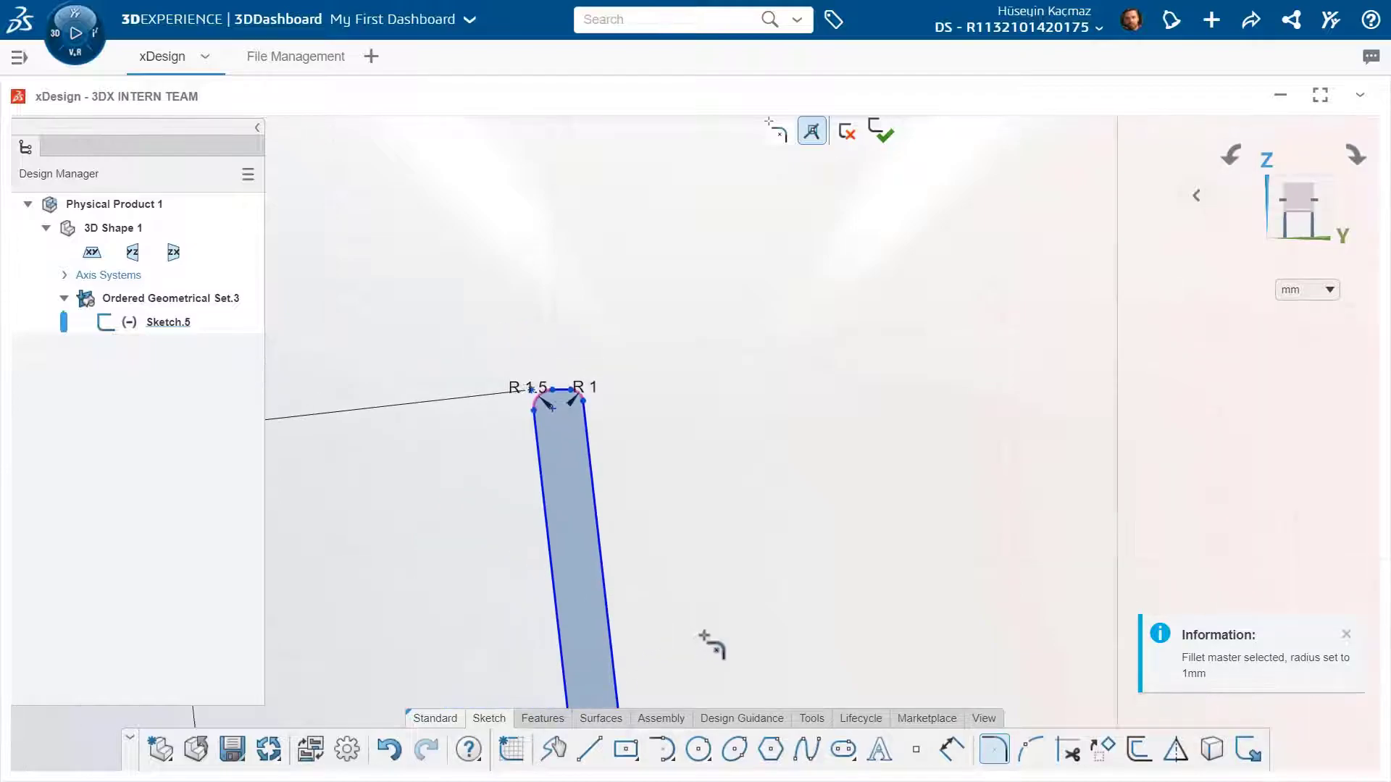
{"action": "scroll", "coordinate": [813, 593], "scroll_direction": "down", "scroll_amount": 5}
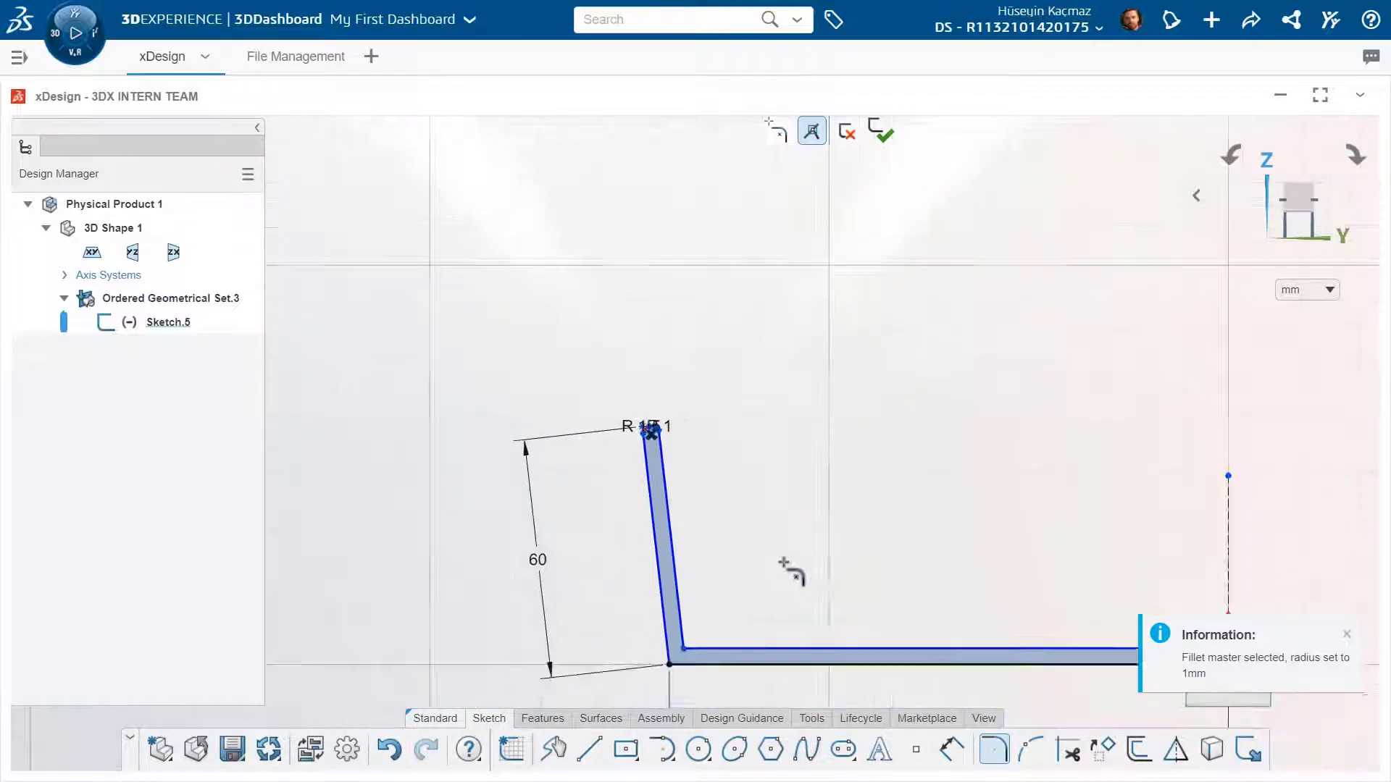
{"action": "middle_click_drag", "start_coordinate": [800, 587], "coordinate": [698, 436]}
{"action": "left_click", "coordinate": [565, 496]}
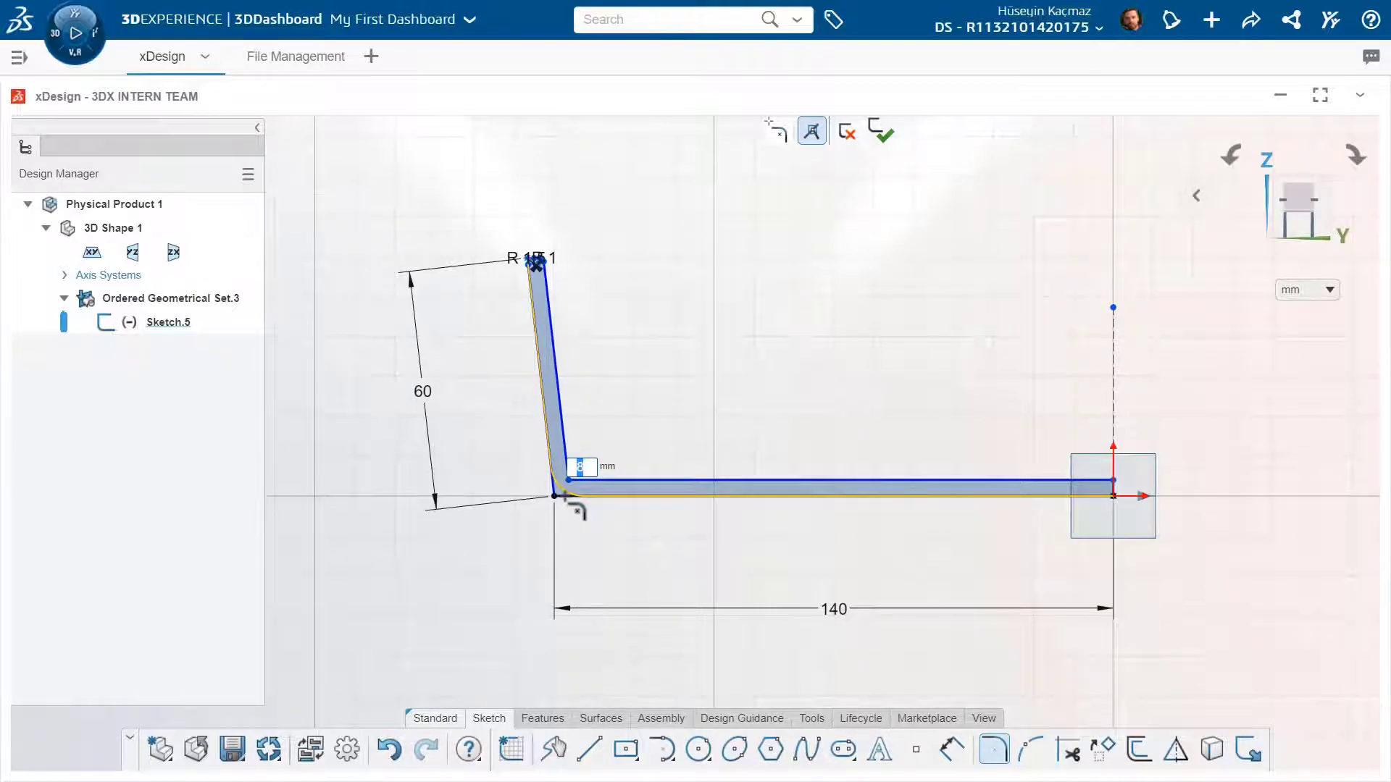
{"action": "key", "text": "Return"}
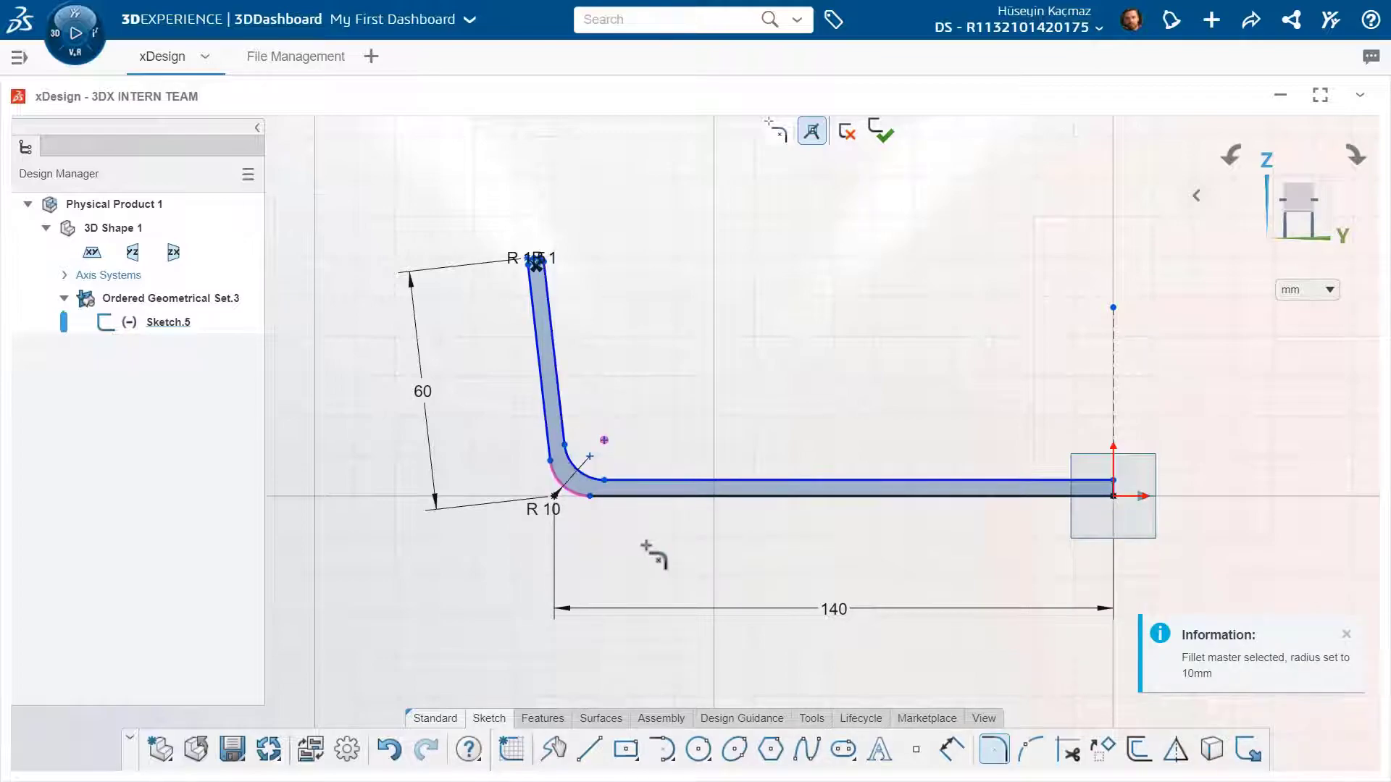
Revolve the closed profile a full turn as a solid around the vertical construction line.
{"action": "left_click", "coordinate": [543, 718]}
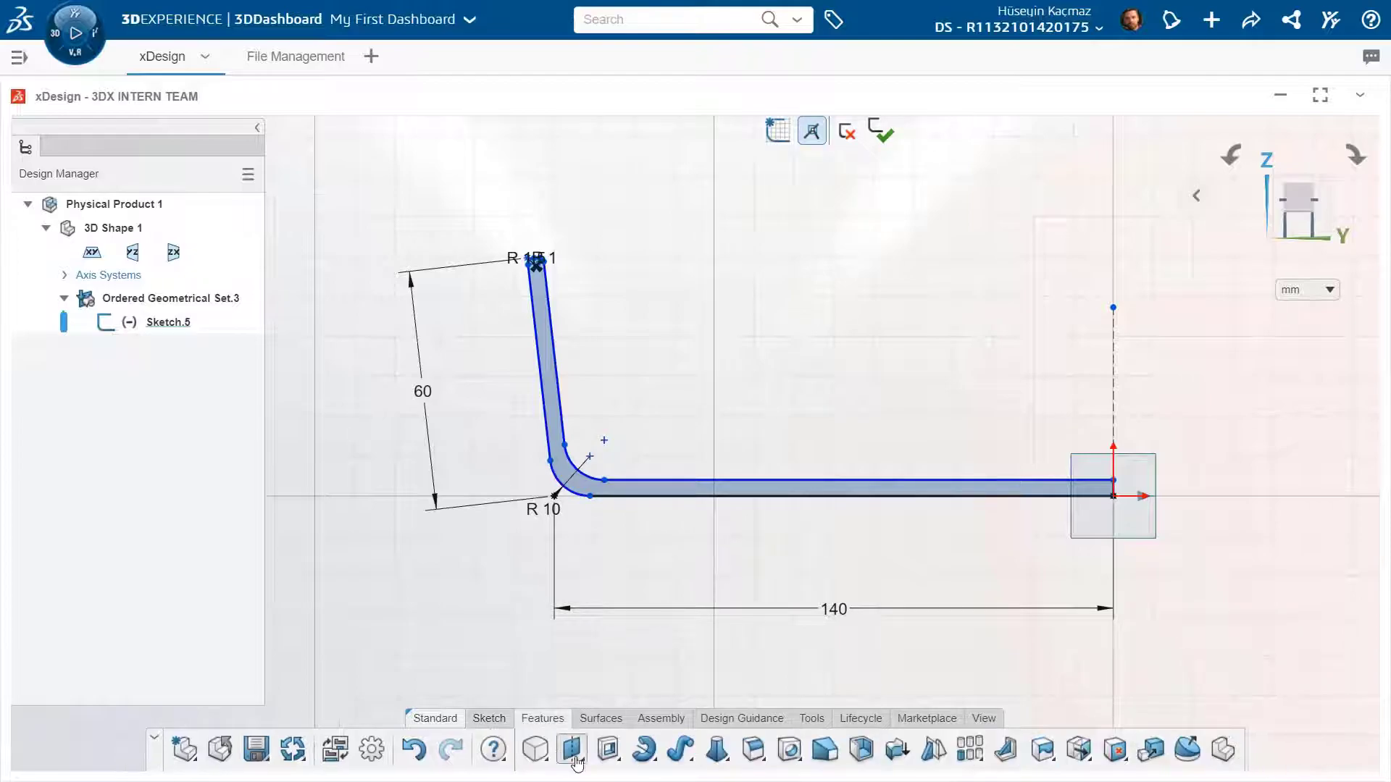
{"action": "left_click", "coordinate": [642, 751]}
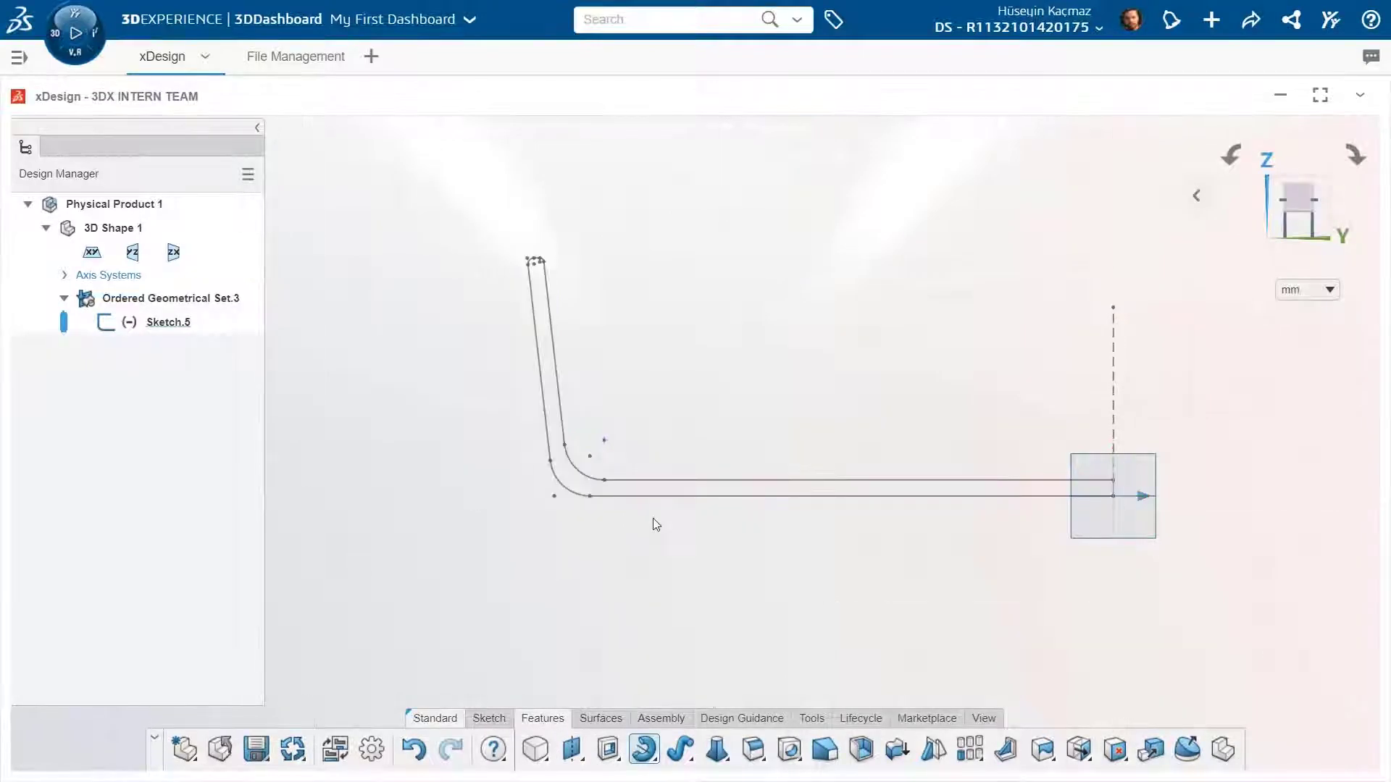
{"action": "left_click", "coordinate": [1114, 381]}
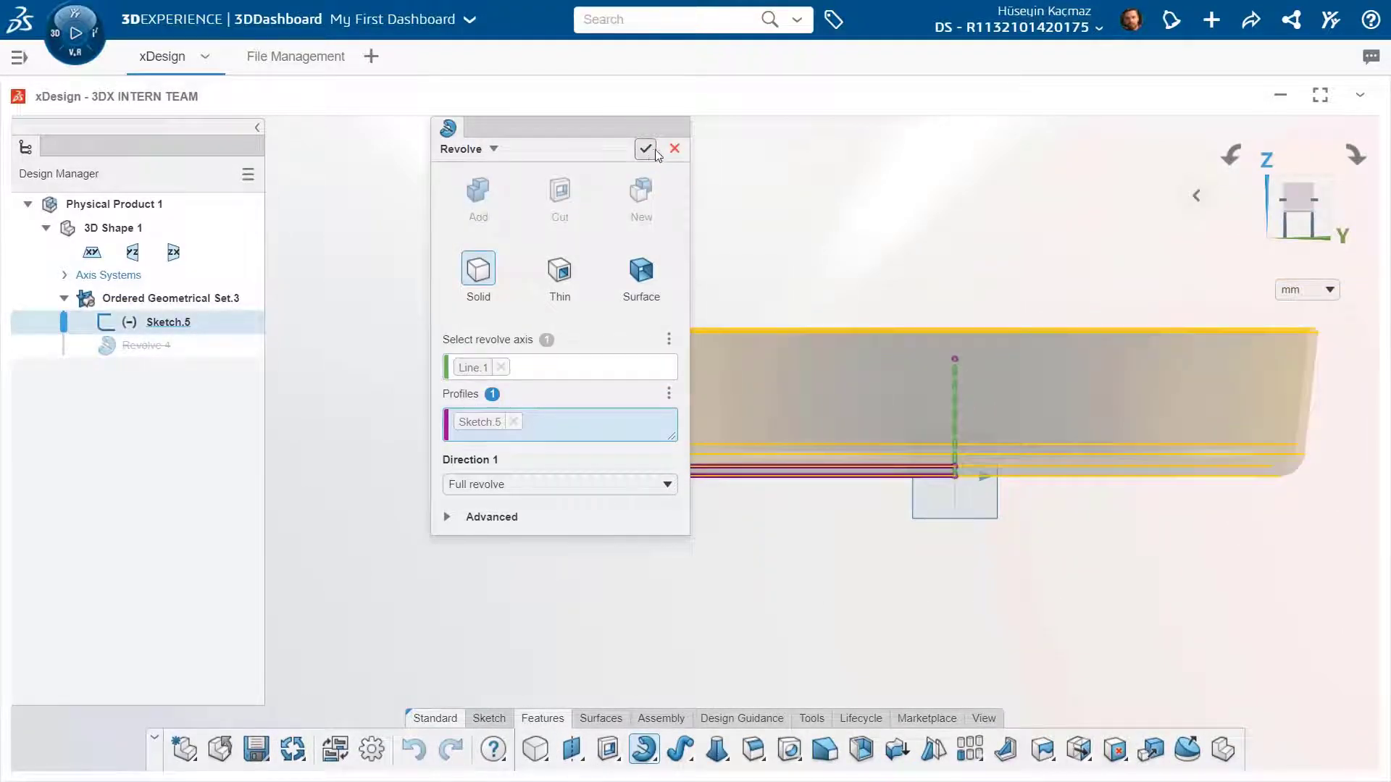
{"action": "left_click", "coordinate": [645, 150]}
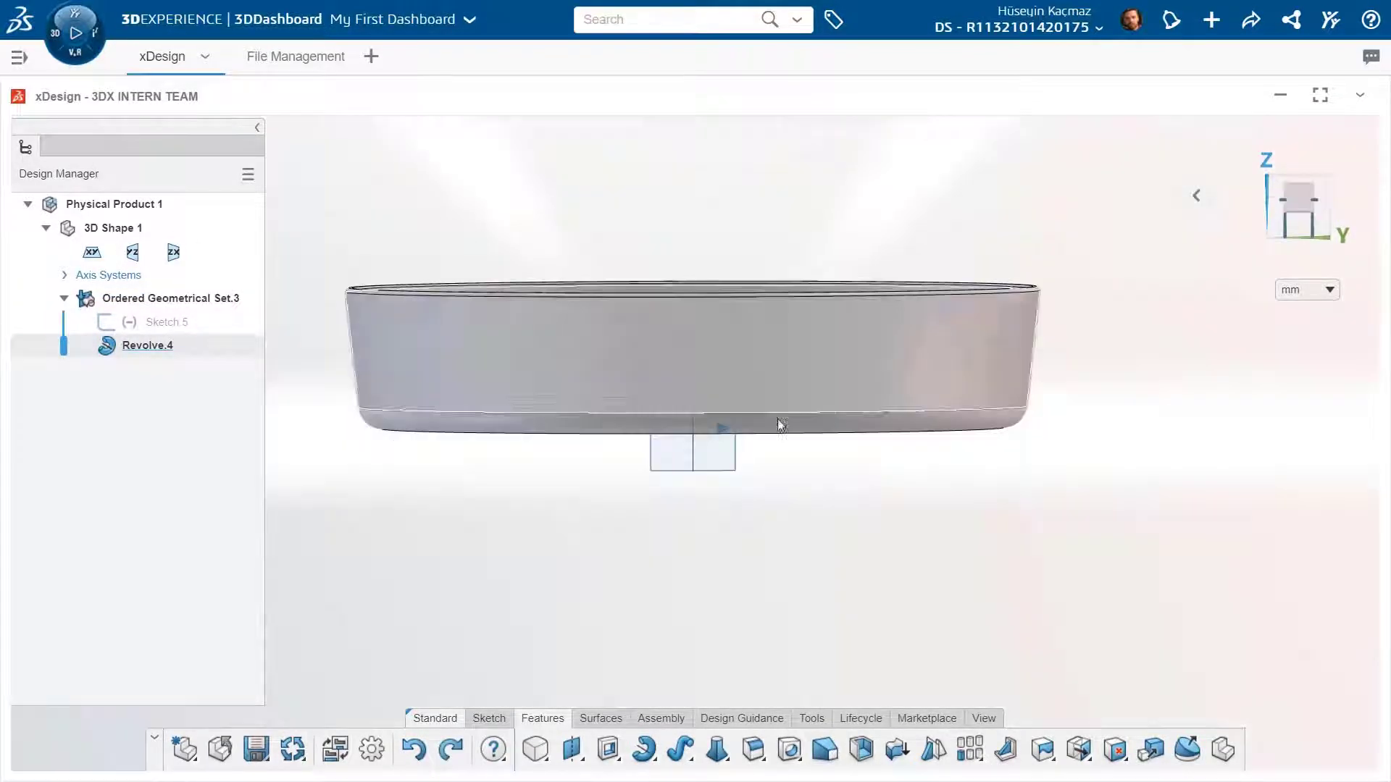
Create a reference plane offset 155 mm from the ZX plane, outside the revolved wall.
{"action": "middle_click_drag", "start_coordinate": [777, 420], "coordinate": [735, 532]}
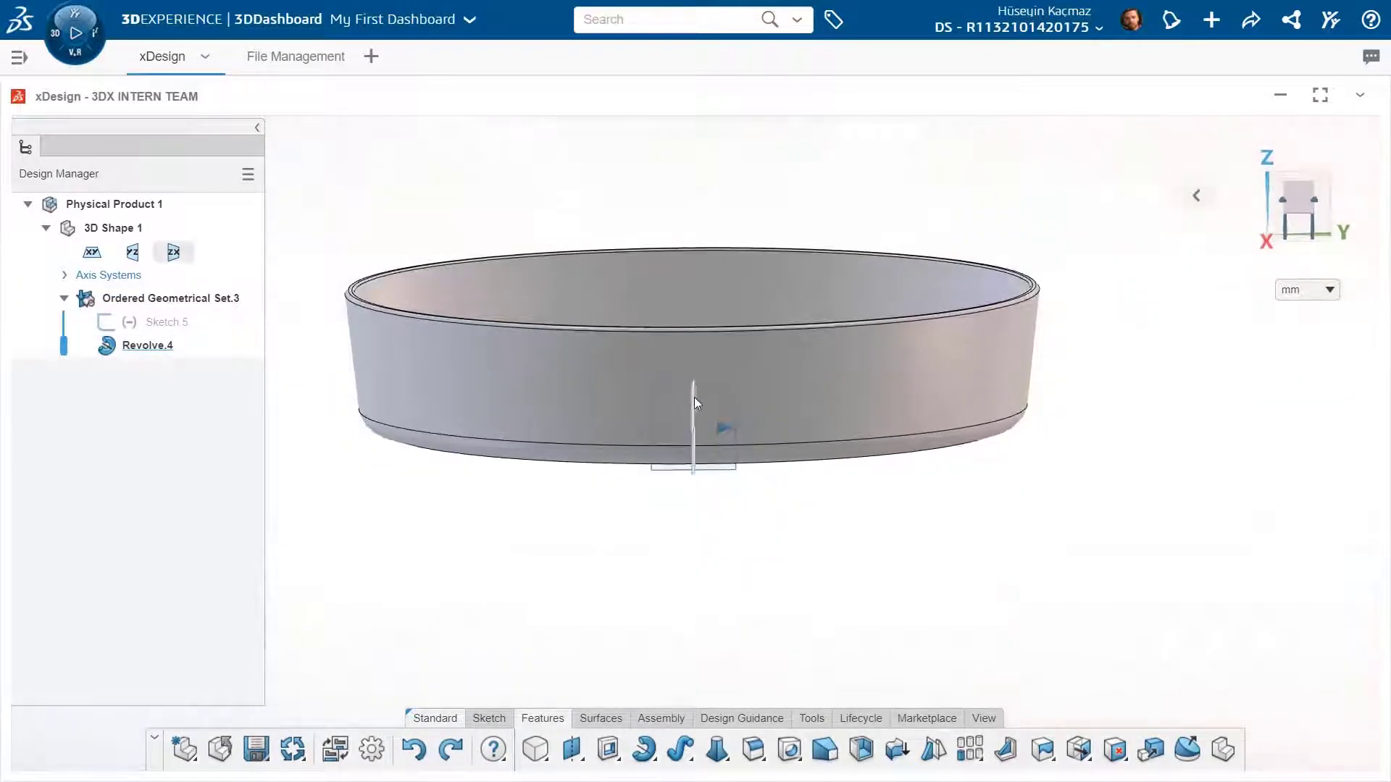
{"action": "left_click", "coordinate": [694, 397]}
{"action": "left_click", "coordinate": [762, 328]}
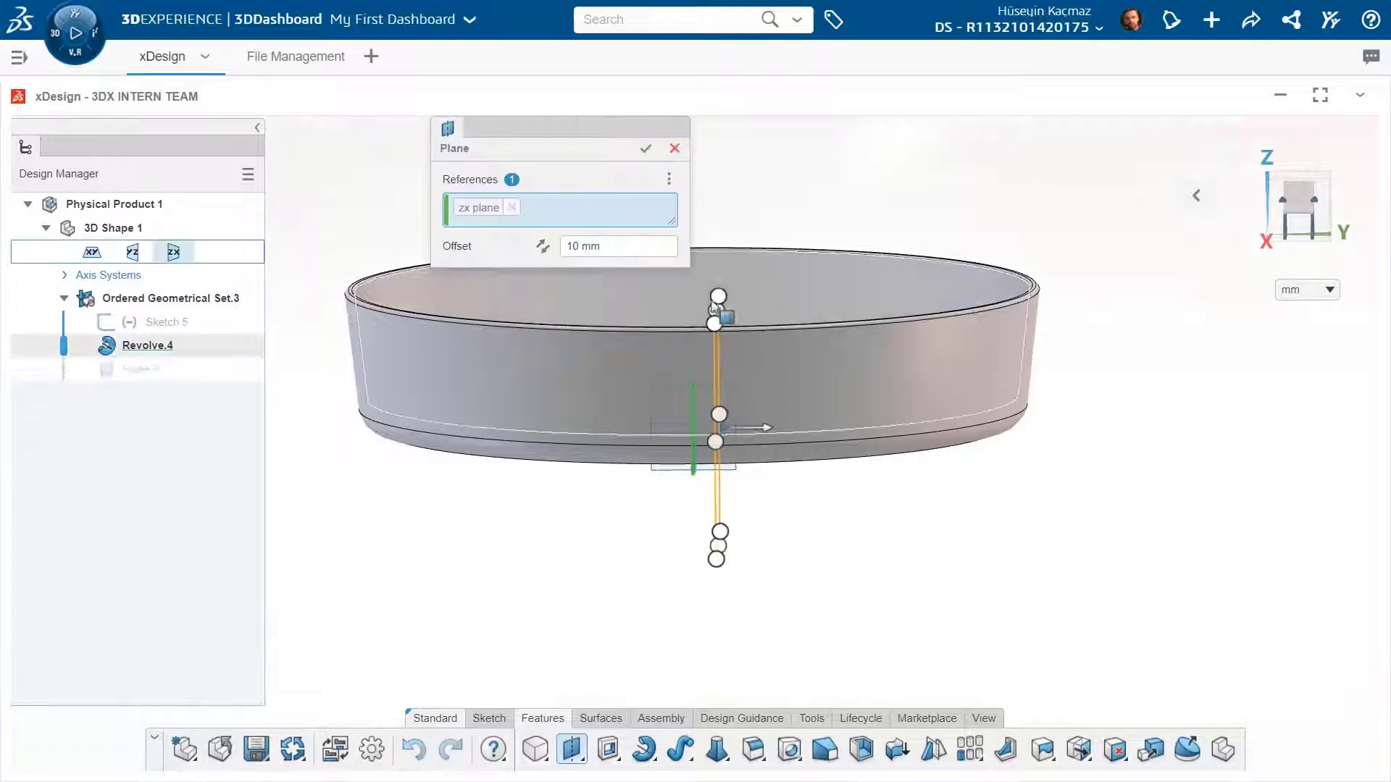
{"action": "type", "text": "155"}
{"action": "key", "text": "Return"}
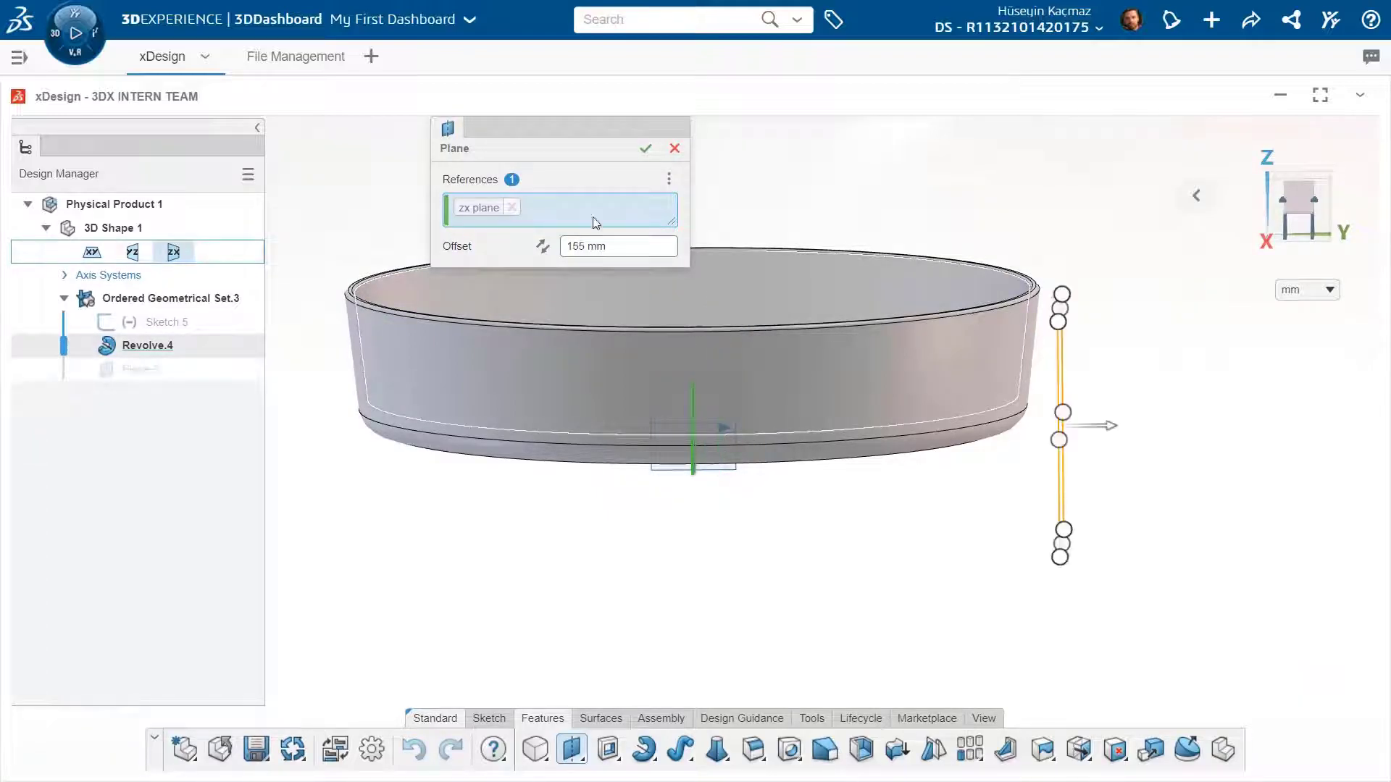
{"action": "left_click", "coordinate": [646, 150]}
Sketch a horizontal midpoint centerline slot on the offset plane, centred above the origin, 35 mm between arc centres and 10 mm wide.
{"action": "left_click", "coordinate": [129, 367]}
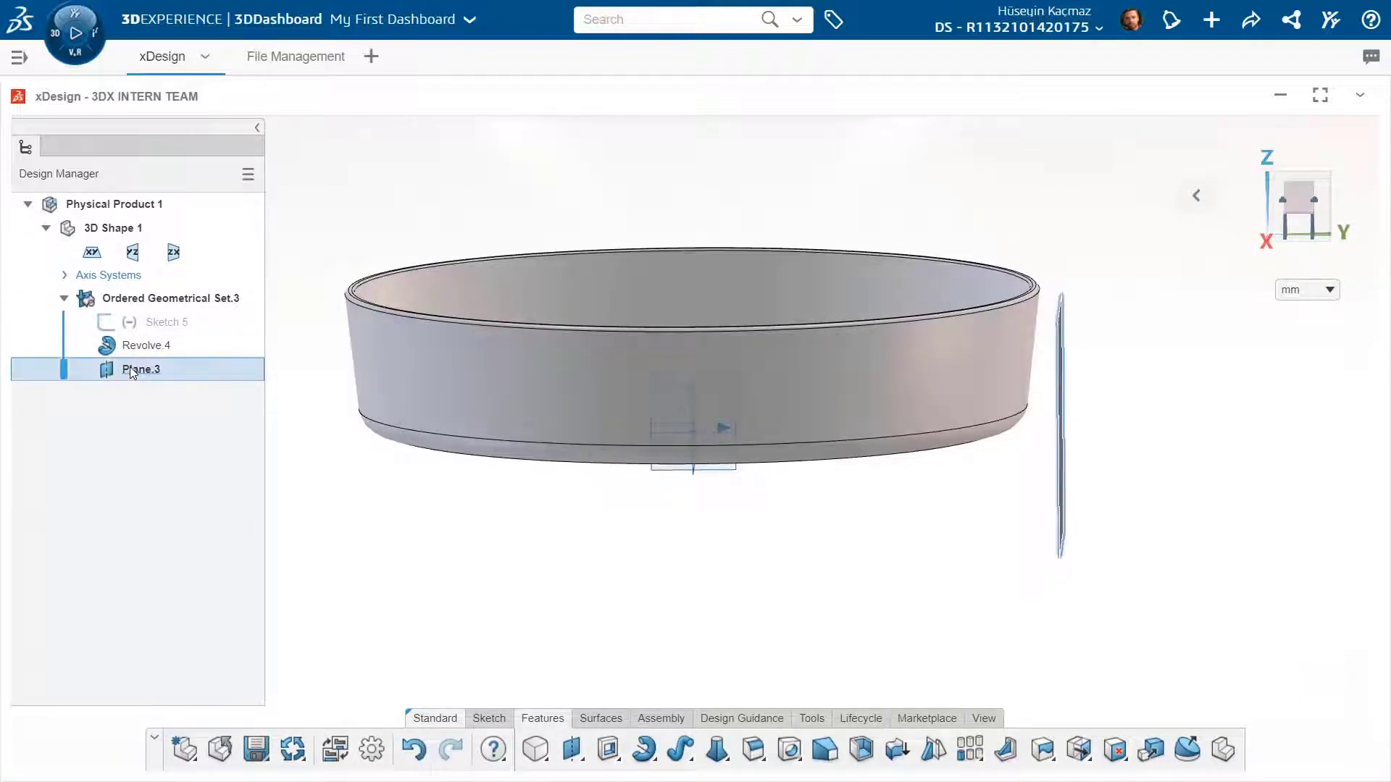
{"action": "left_click", "coordinate": [173, 270]}
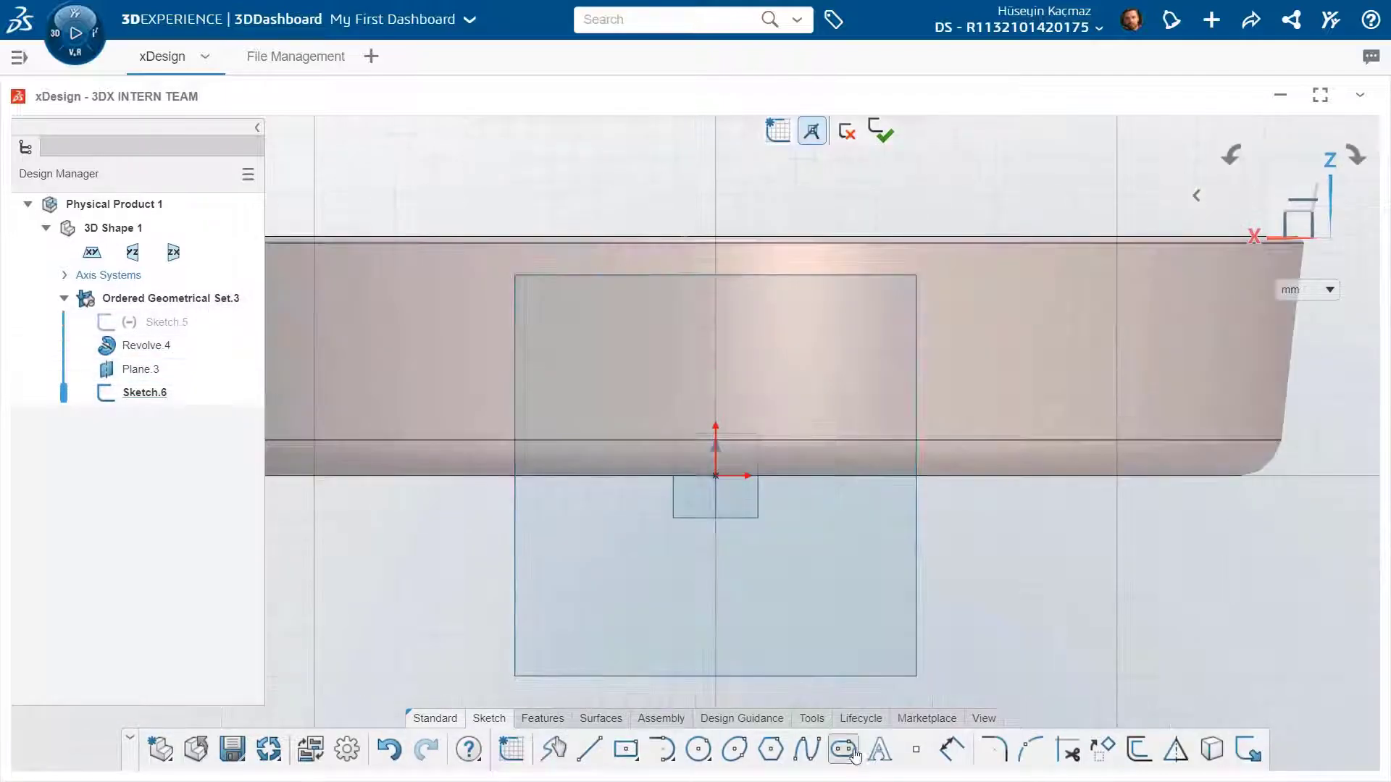
{"action": "mouse_move", "coordinate": [844, 749]}
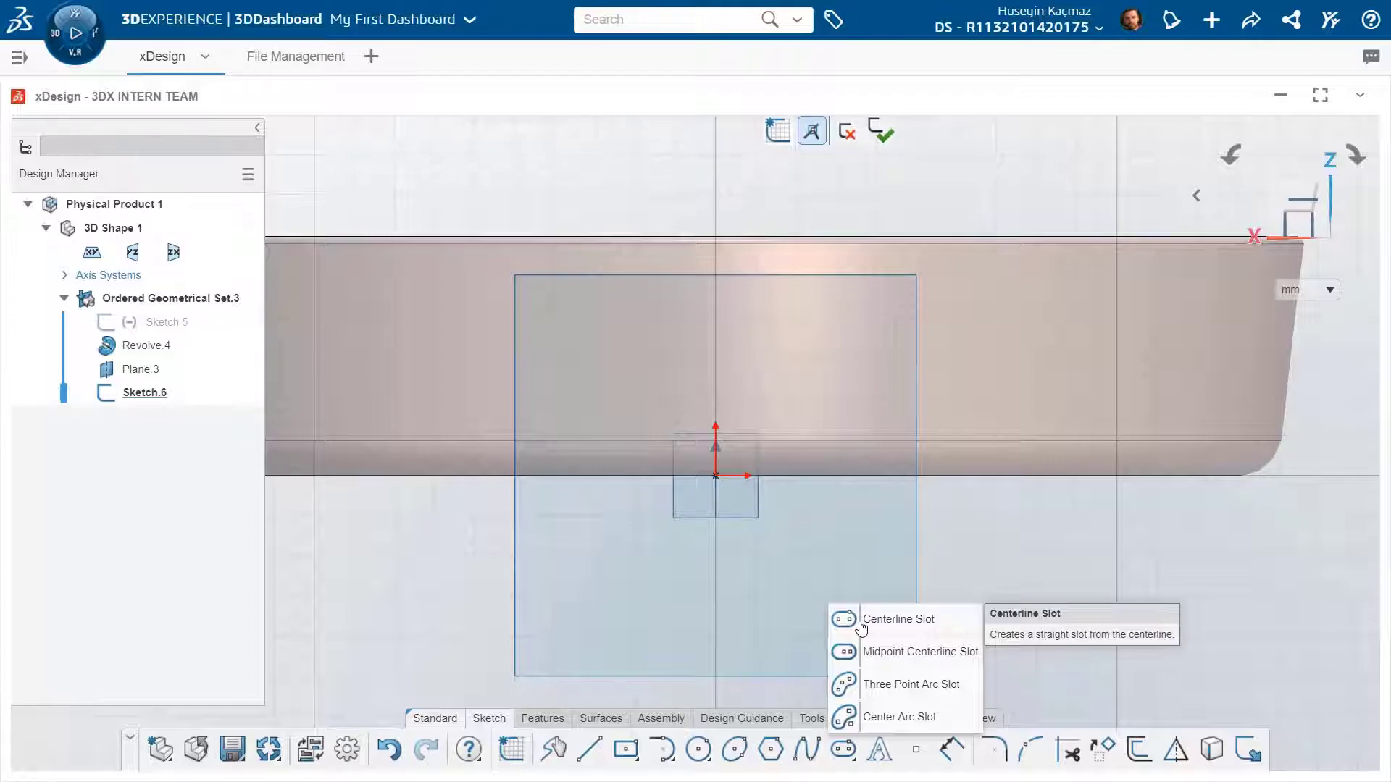
{"action": "left_click", "coordinate": [875, 652]}
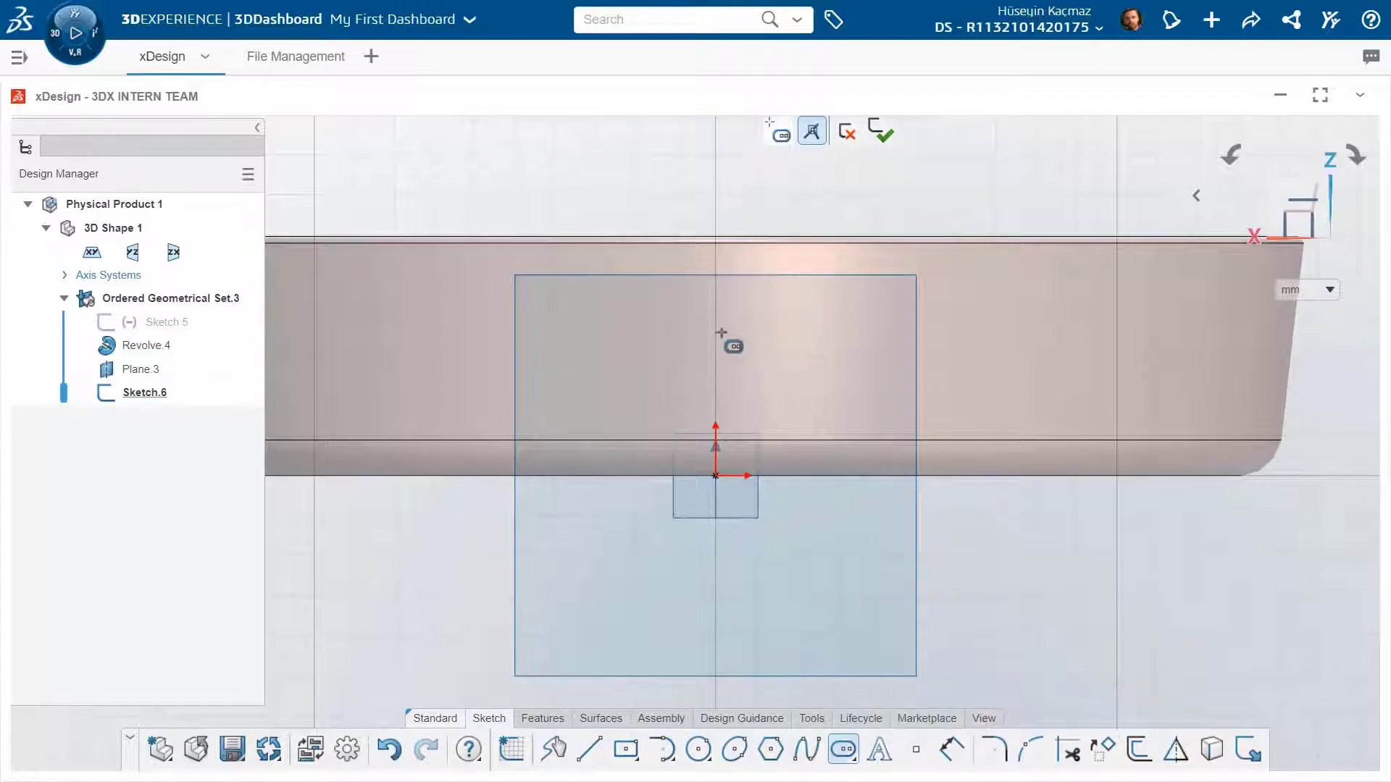
{"action": "left_click", "coordinate": [716, 337]}
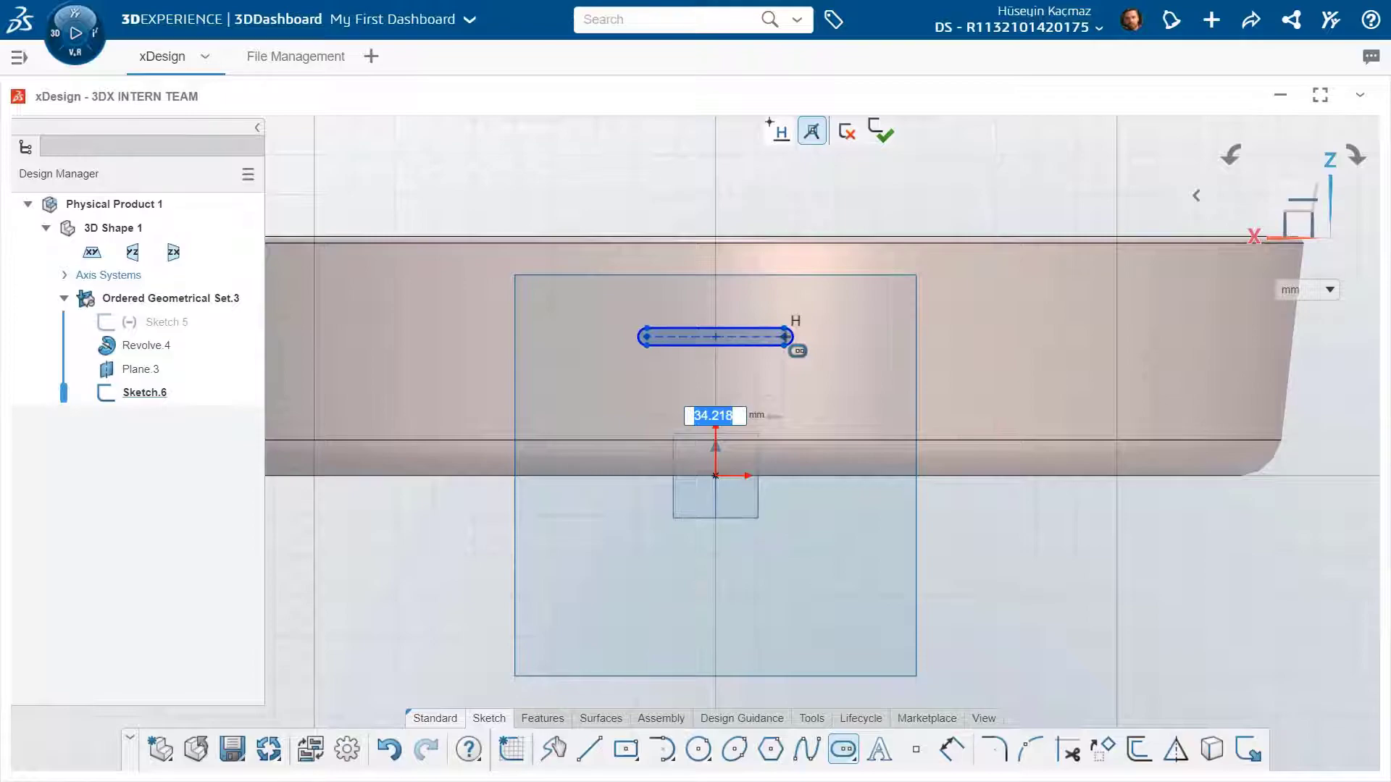
{"action": "type", "text": "35"}
{"action": "key", "text": "Return"}
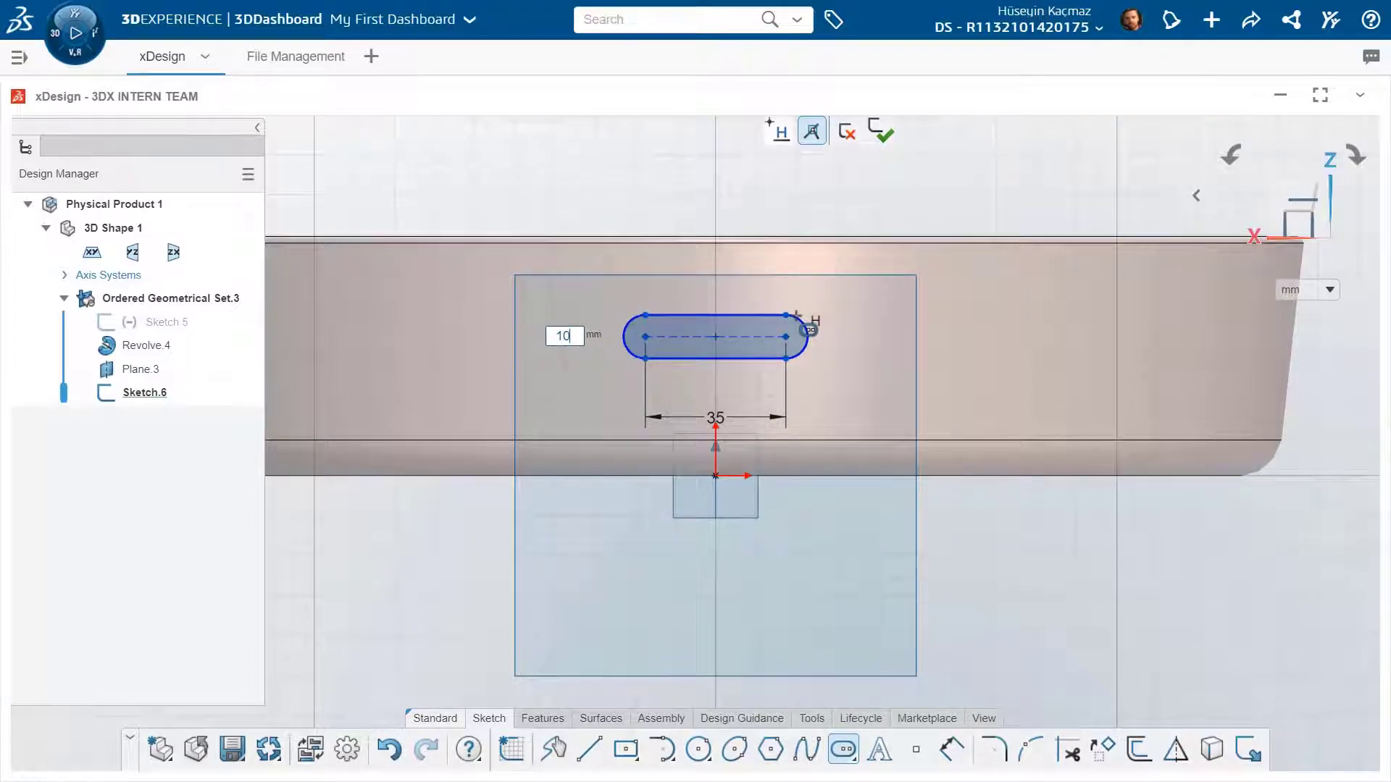
{"action": "key", "text": "Return"}
Extrude the slot sketch as an added solid from the offset plane up to the pan's wall, using the Up to next extent.
{"action": "left_click", "coordinate": [543, 718]}
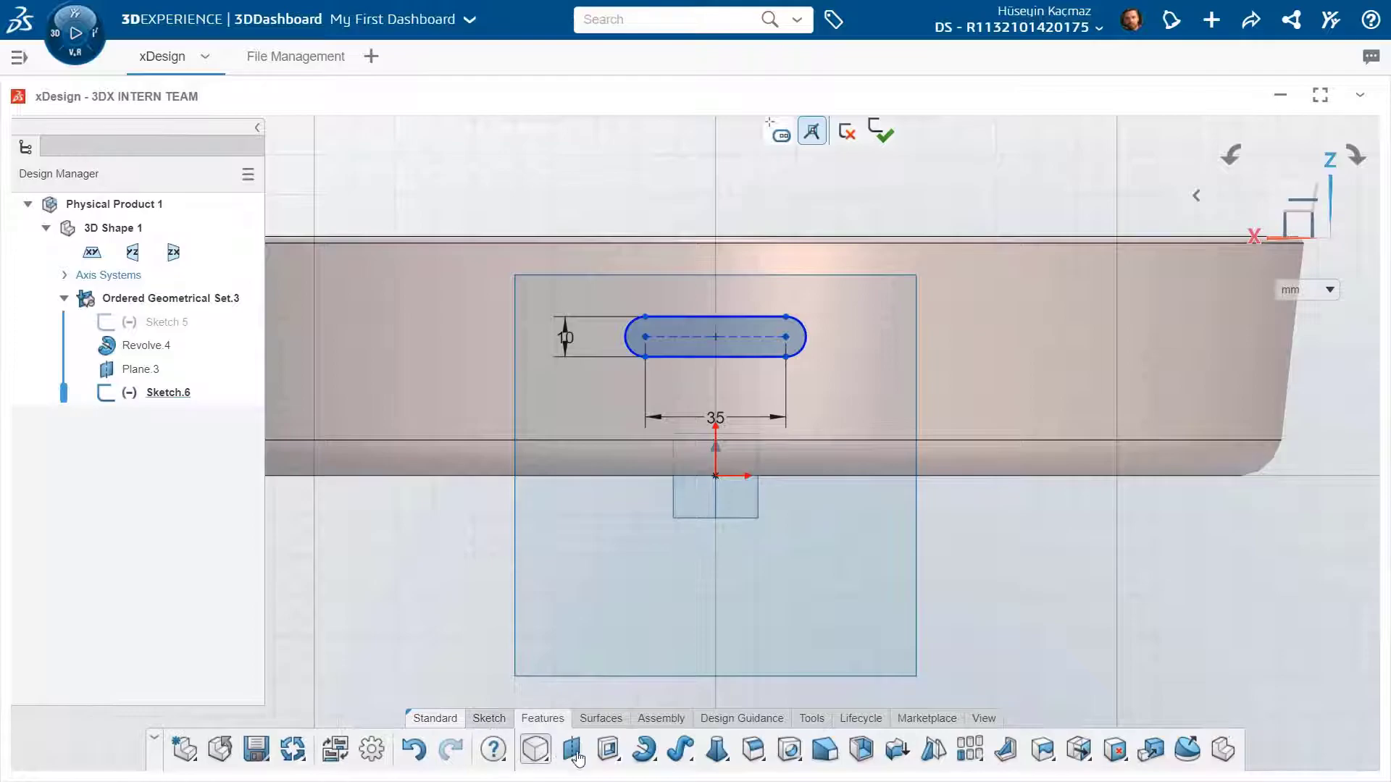
{"action": "left_click", "coordinate": [609, 750]}
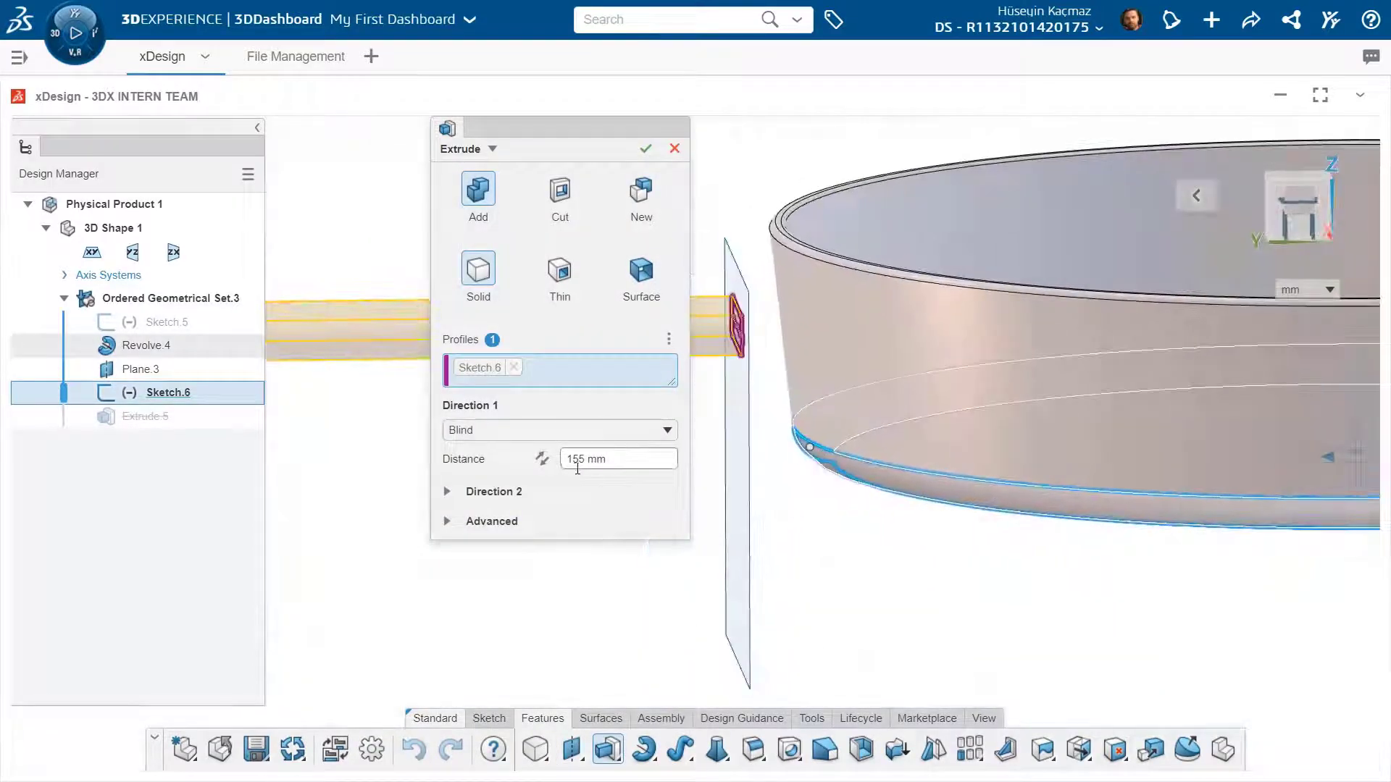
{"action": "left_click", "coordinate": [562, 435]}
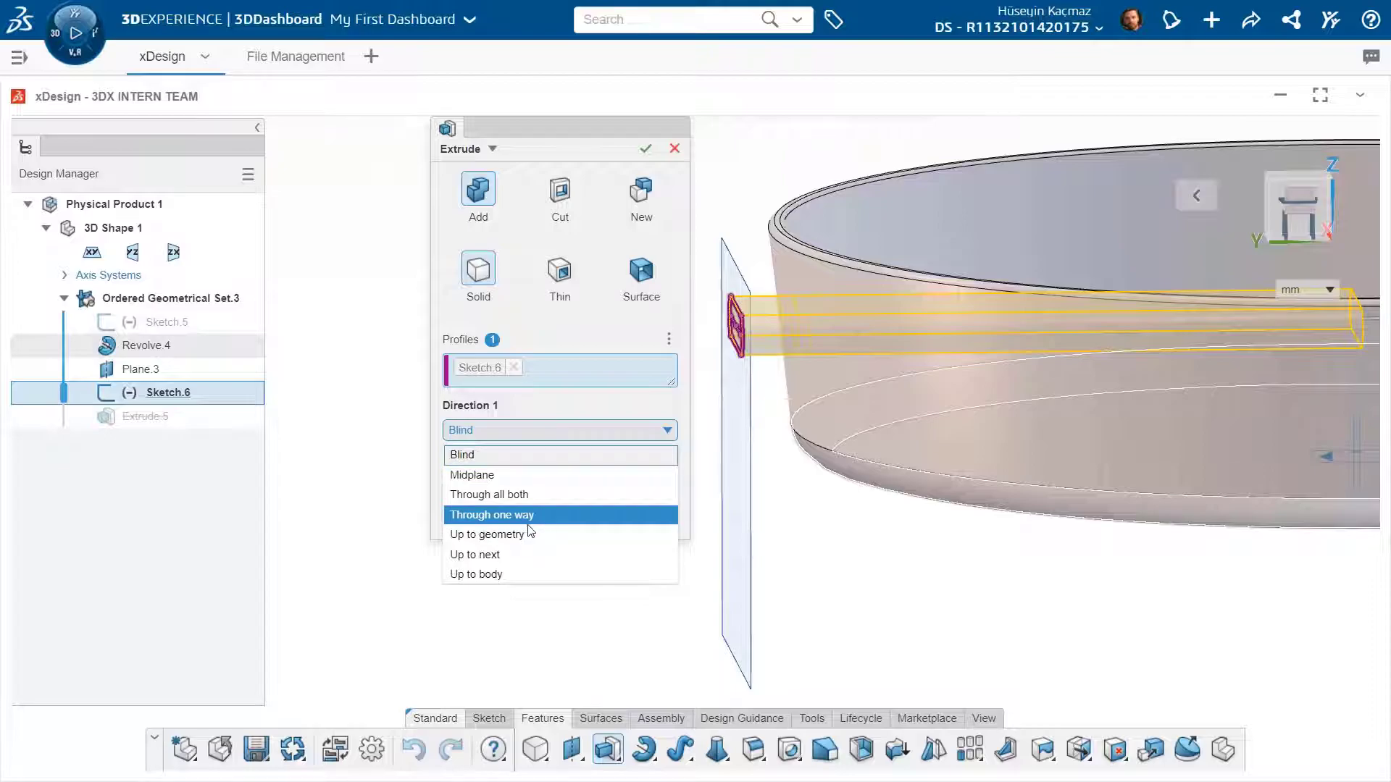
{"action": "left_click", "coordinate": [529, 555]}
{"action": "middle_click_drag", "start_coordinate": [739, 558], "coordinate": [638, 188]}
{"action": "left_click", "coordinate": [645, 148]}
Start a sketch on the outer face of the extruded slot and project the face's outline into it.
{"action": "scroll", "coordinate": [632, 334], "scroll_direction": "up", "scroll_amount": 3}
{"action": "middle_click_drag", "start_coordinate": [637, 336], "coordinate": [686, 339]}
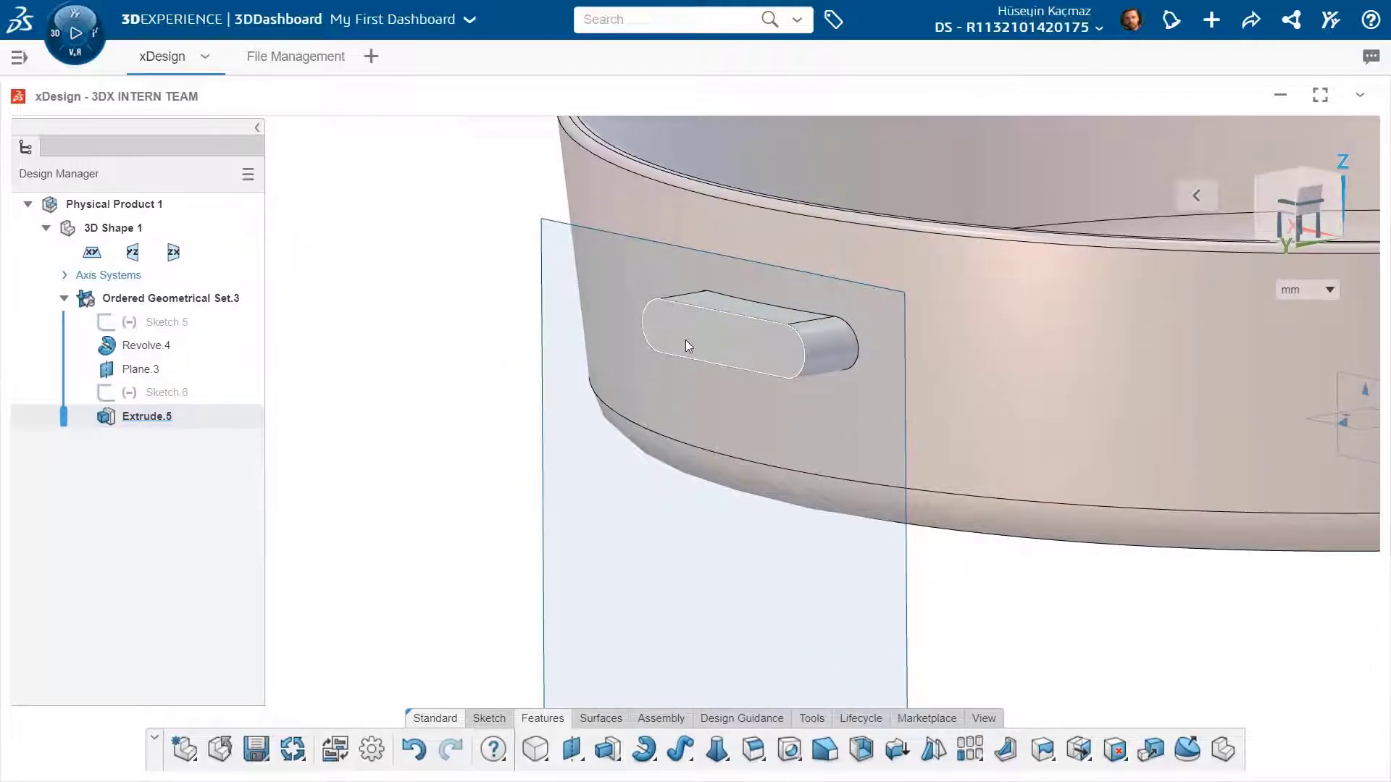
{"action": "left_click", "coordinate": [685, 341]}
{"action": "left_click", "coordinate": [732, 290]}
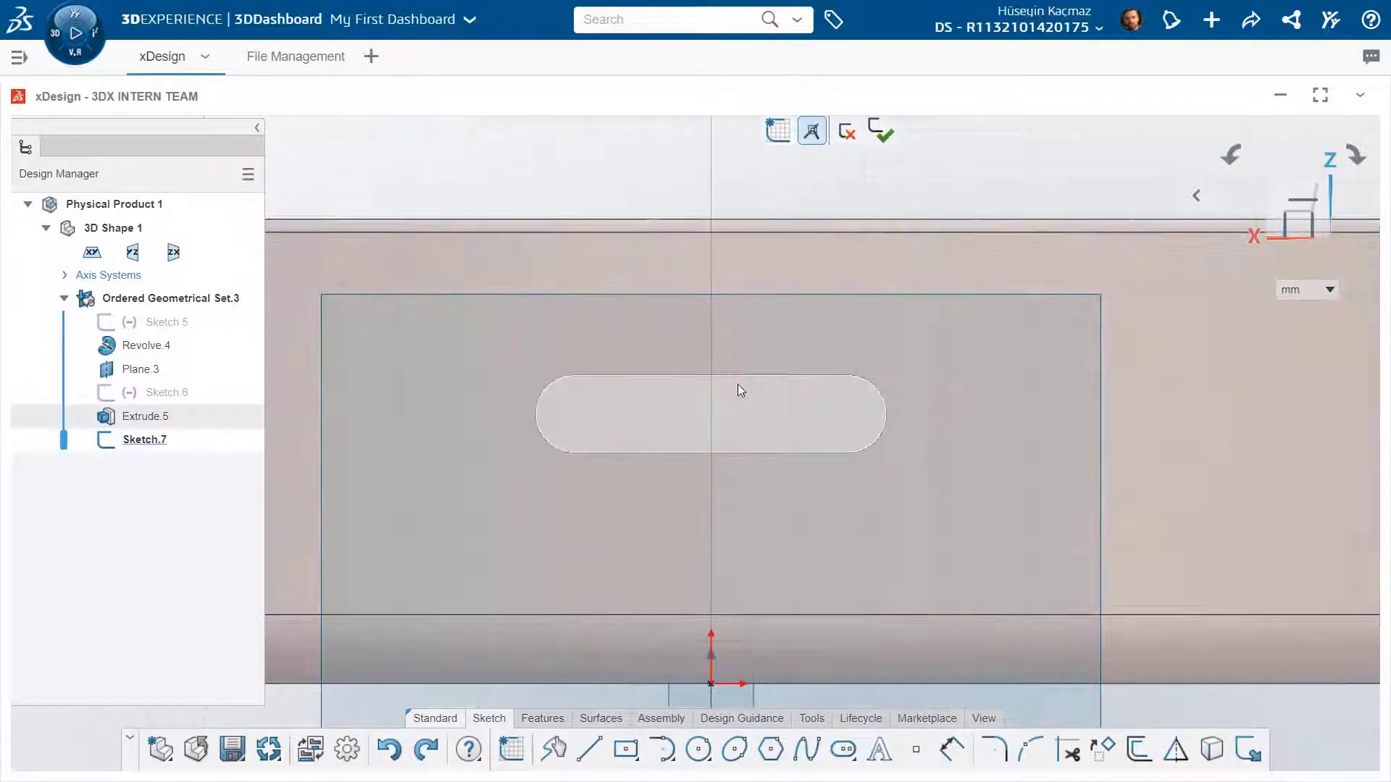
{"action": "left_click", "coordinate": [545, 434]}
{"action": "left_click", "coordinate": [700, 312]}
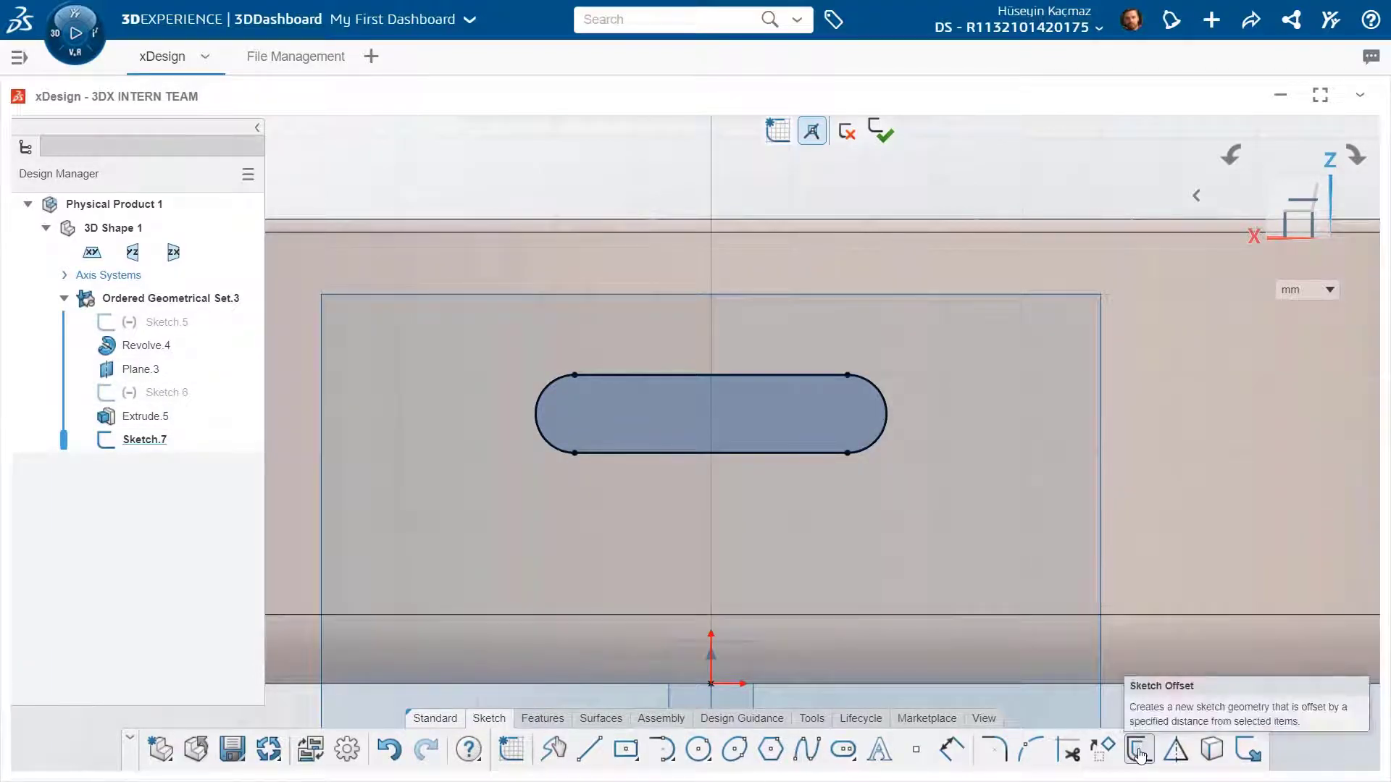
Offset the projected slot outline 3 mm outward as a complete chain.
{"action": "left_click", "coordinate": [1138, 754]}
{"action": "left_click", "coordinate": [737, 376]}
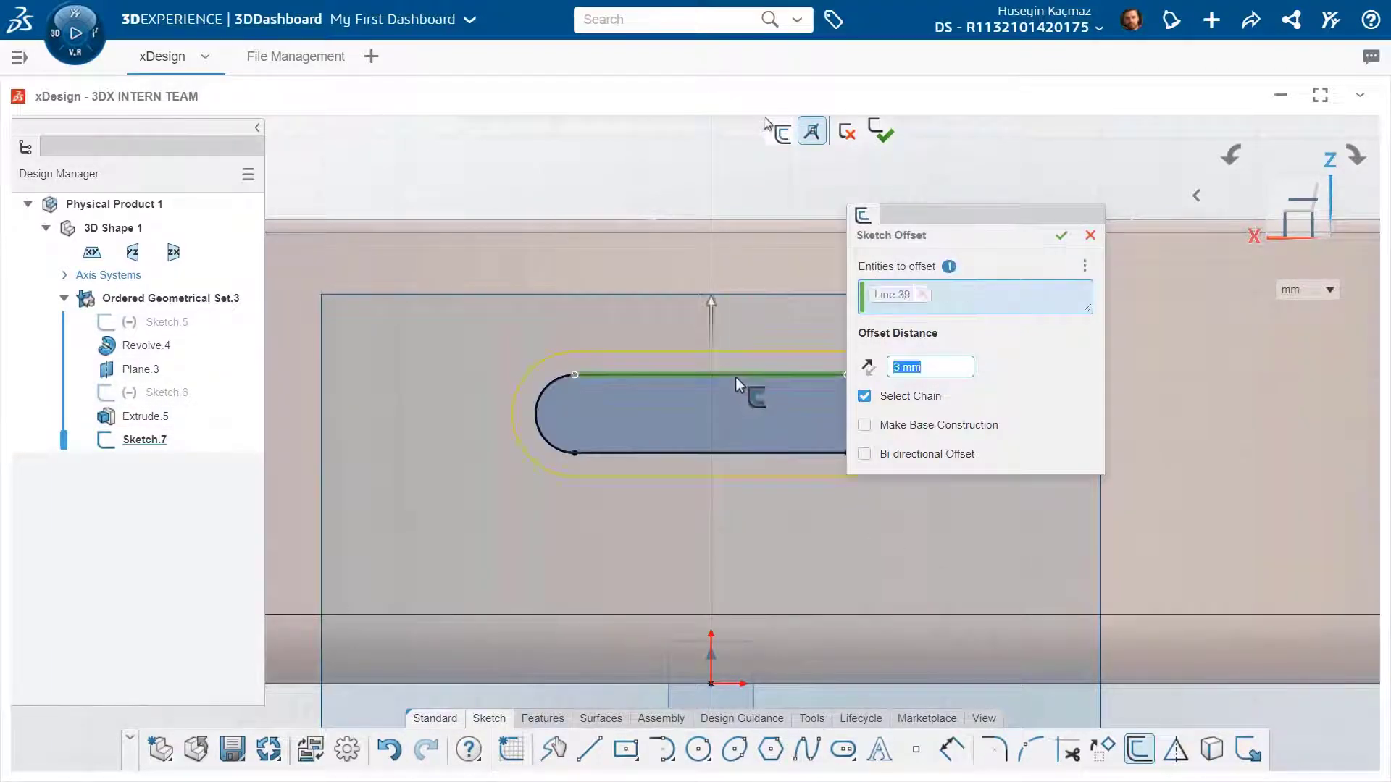
{"action": "left_click", "coordinate": [1060, 234]}
Extrude the whole area within the outer offset outline 35 mm away from the pan as an added solid.
{"action": "middle_click_drag", "start_coordinate": [828, 392], "coordinate": [644, 425]}
{"action": "left_click", "coordinate": [532, 721]}
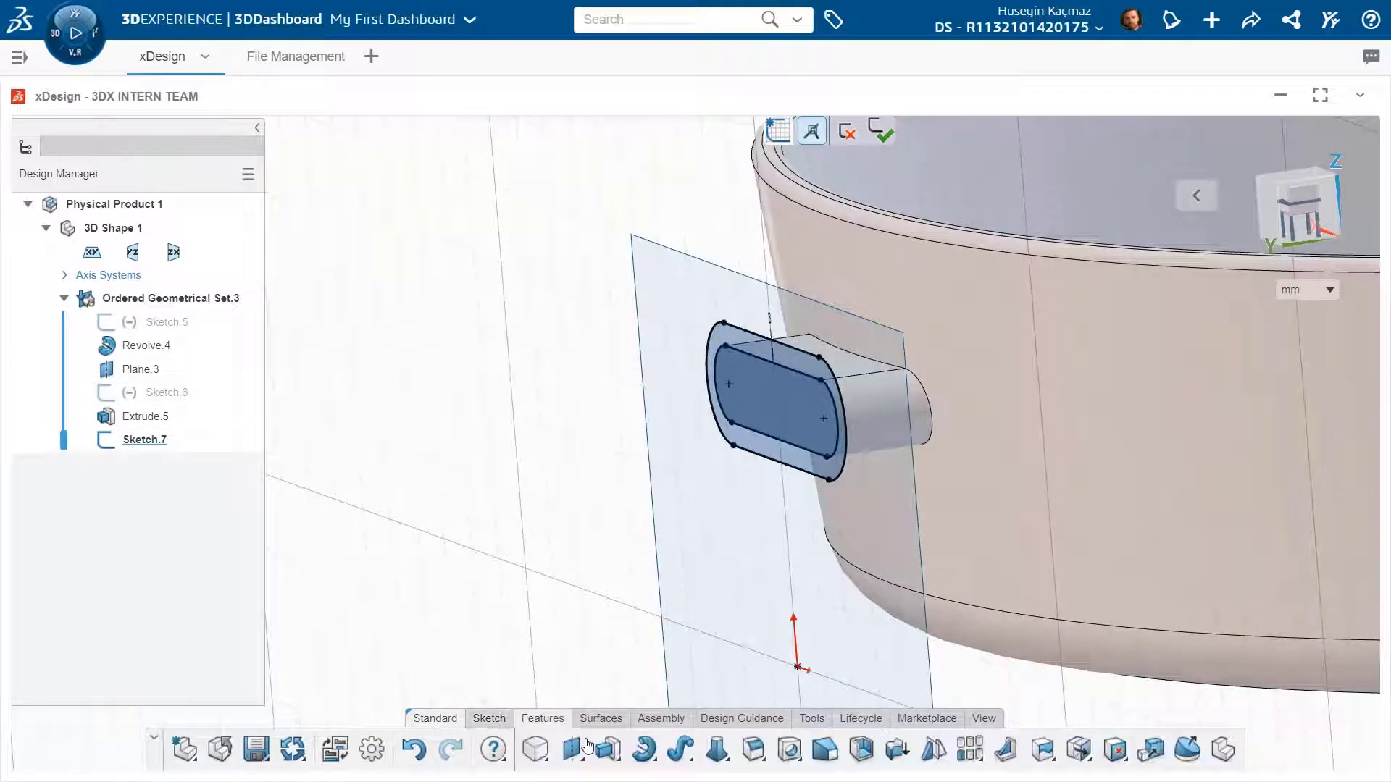
{"action": "left_click", "coordinate": [607, 750]}
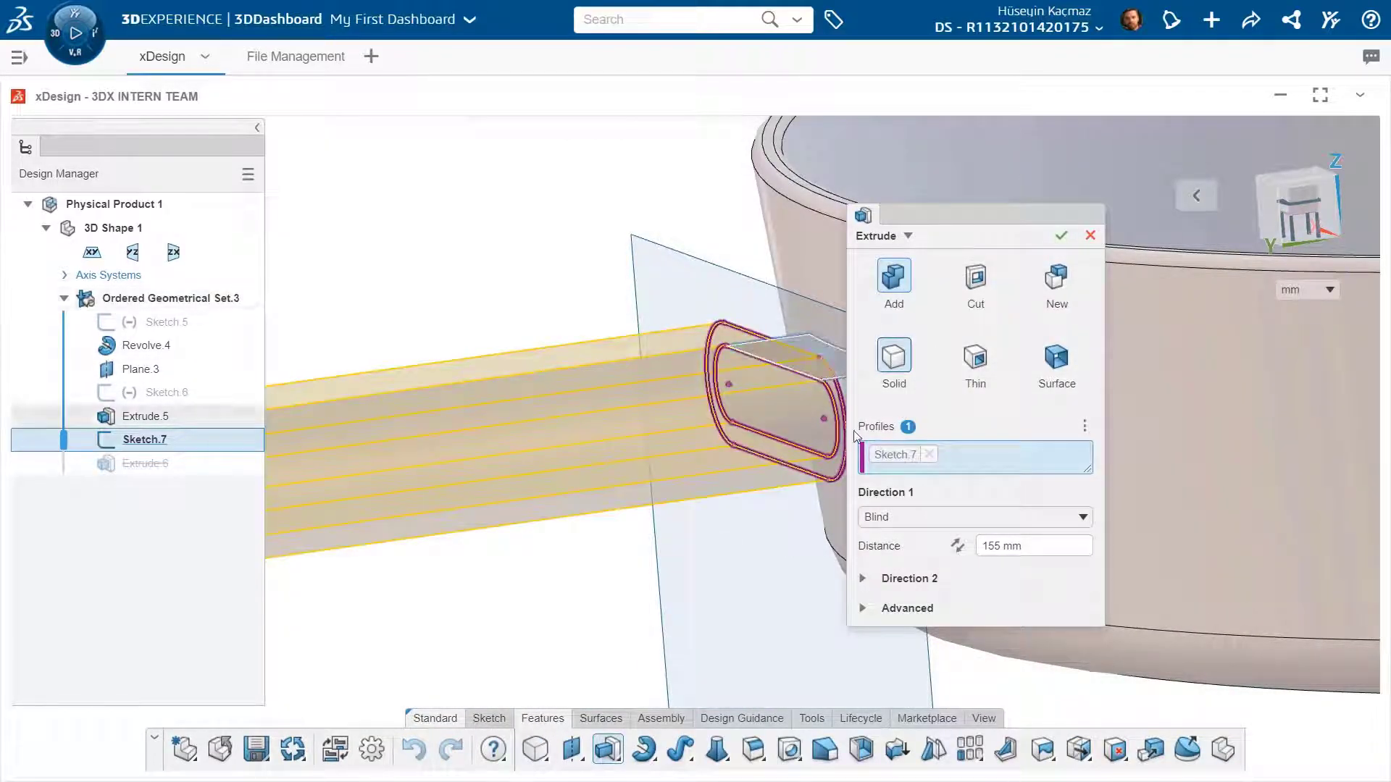
{"action": "type", "text": "20"}
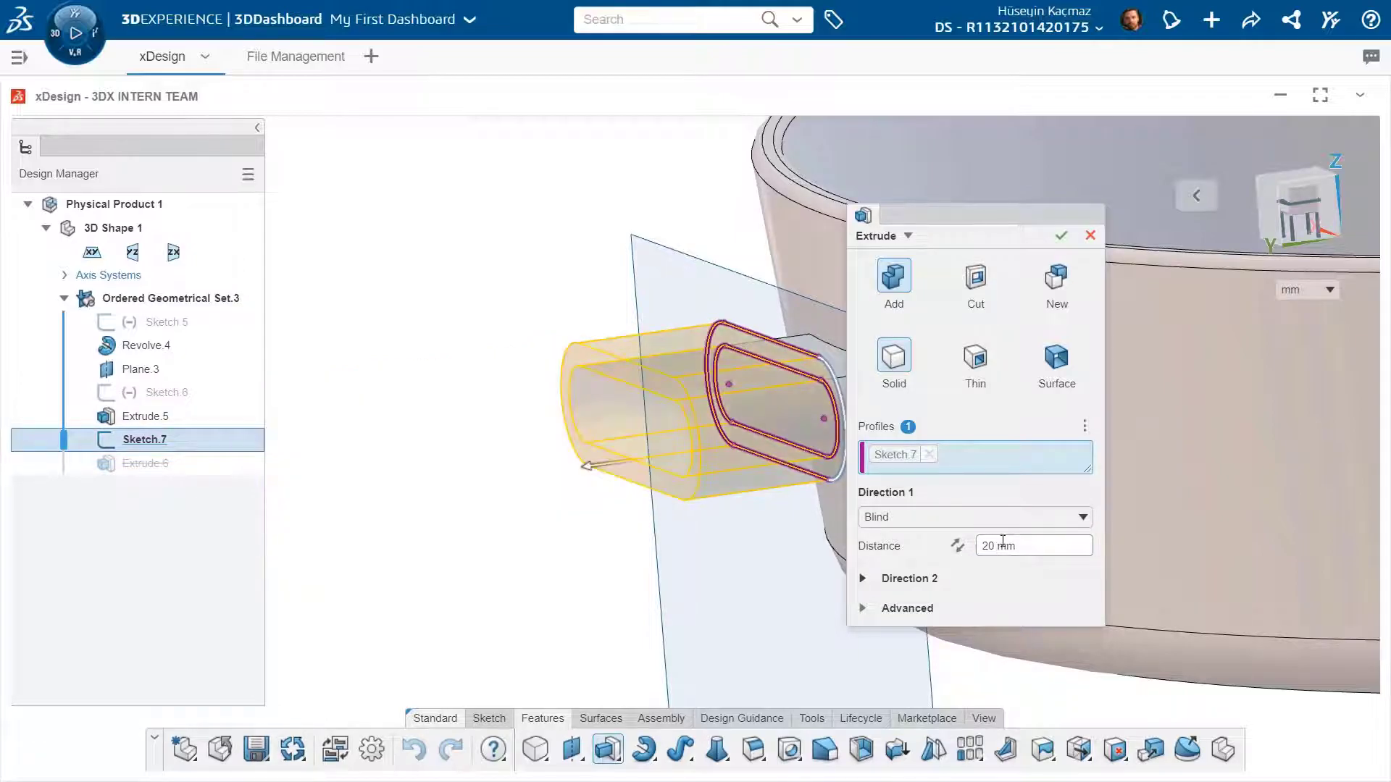
{"action": "type", "text": "40"}
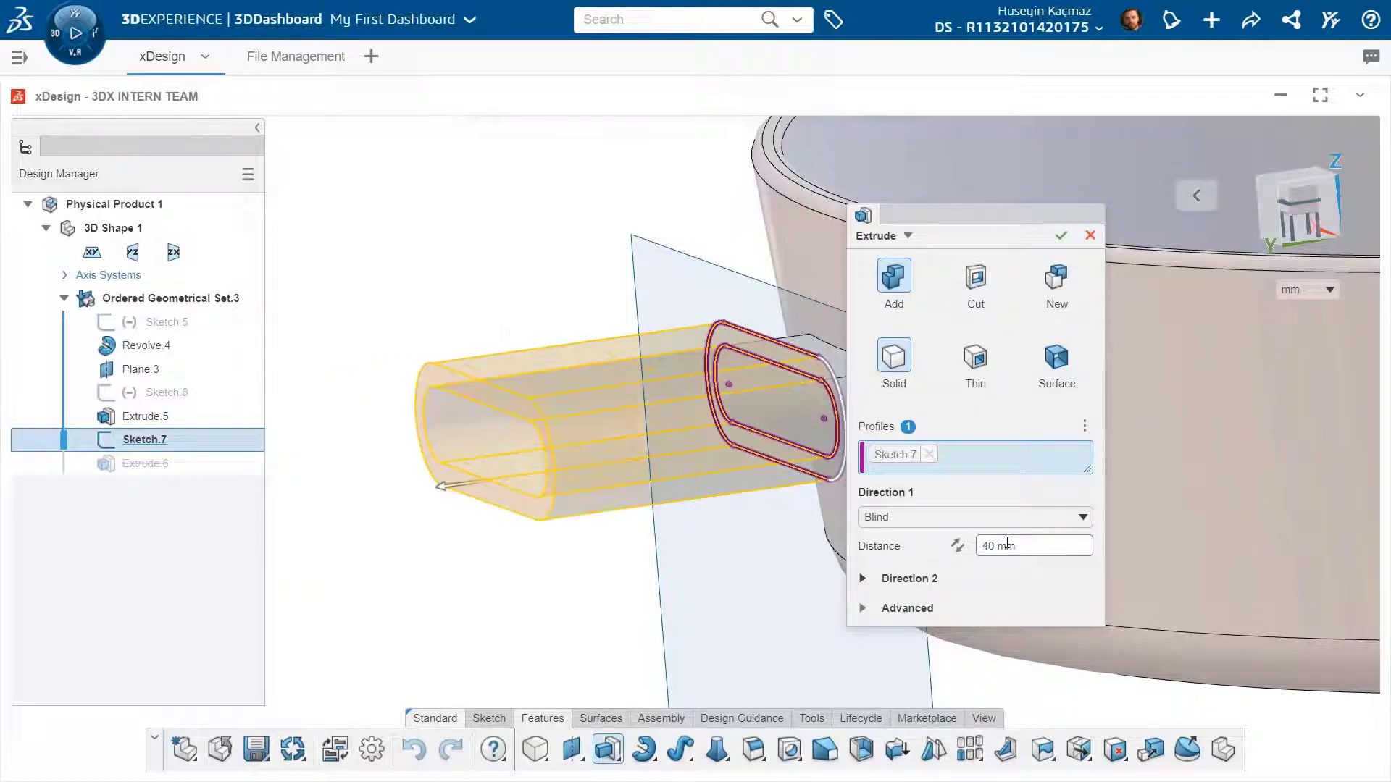
{"action": "type", "text": "35"}
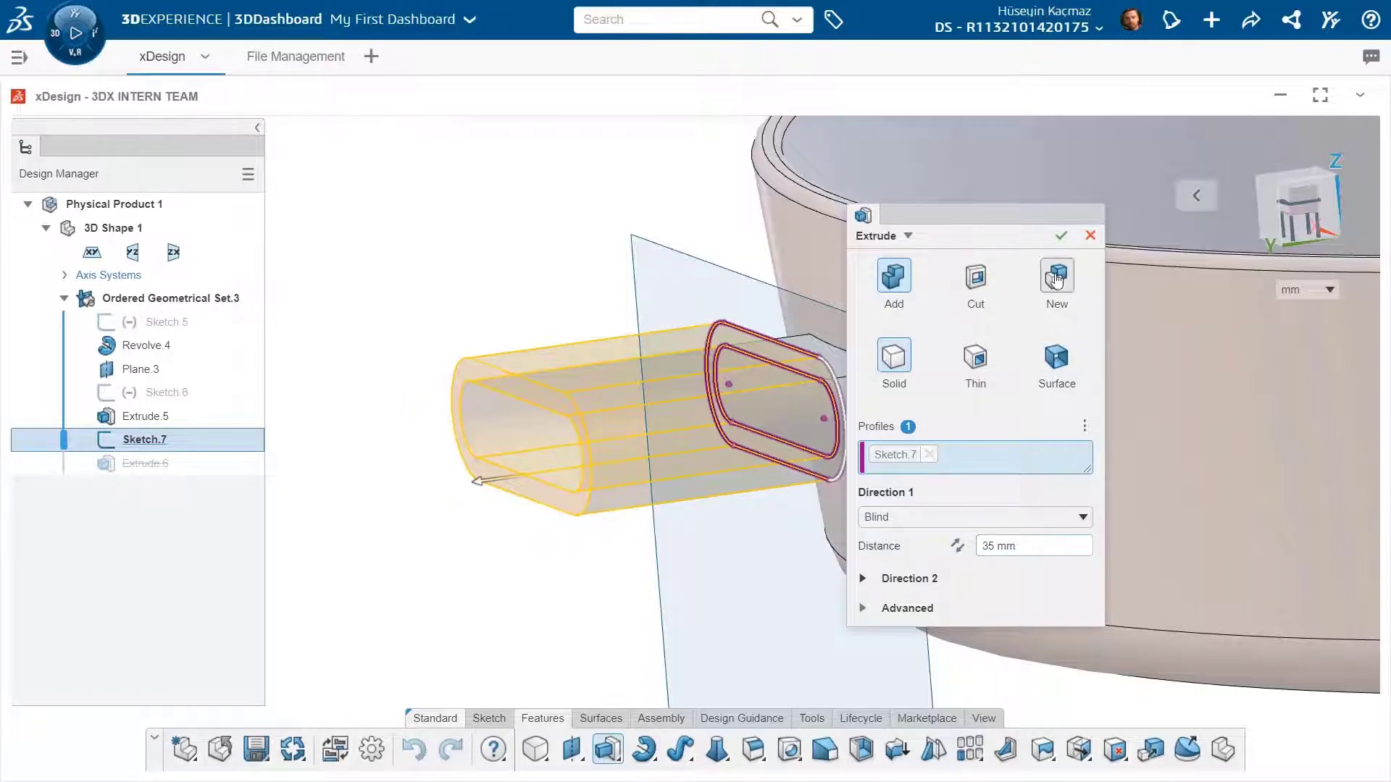
{"action": "mouse_move", "coordinate": [707, 374]}
{"action": "middle_mouse_down"}
{"action": "mouse_move", "coordinate": [776, 377]}
{"action": "mouse_move", "coordinate": [771, 391]}
{"action": "middle_mouse_up"}
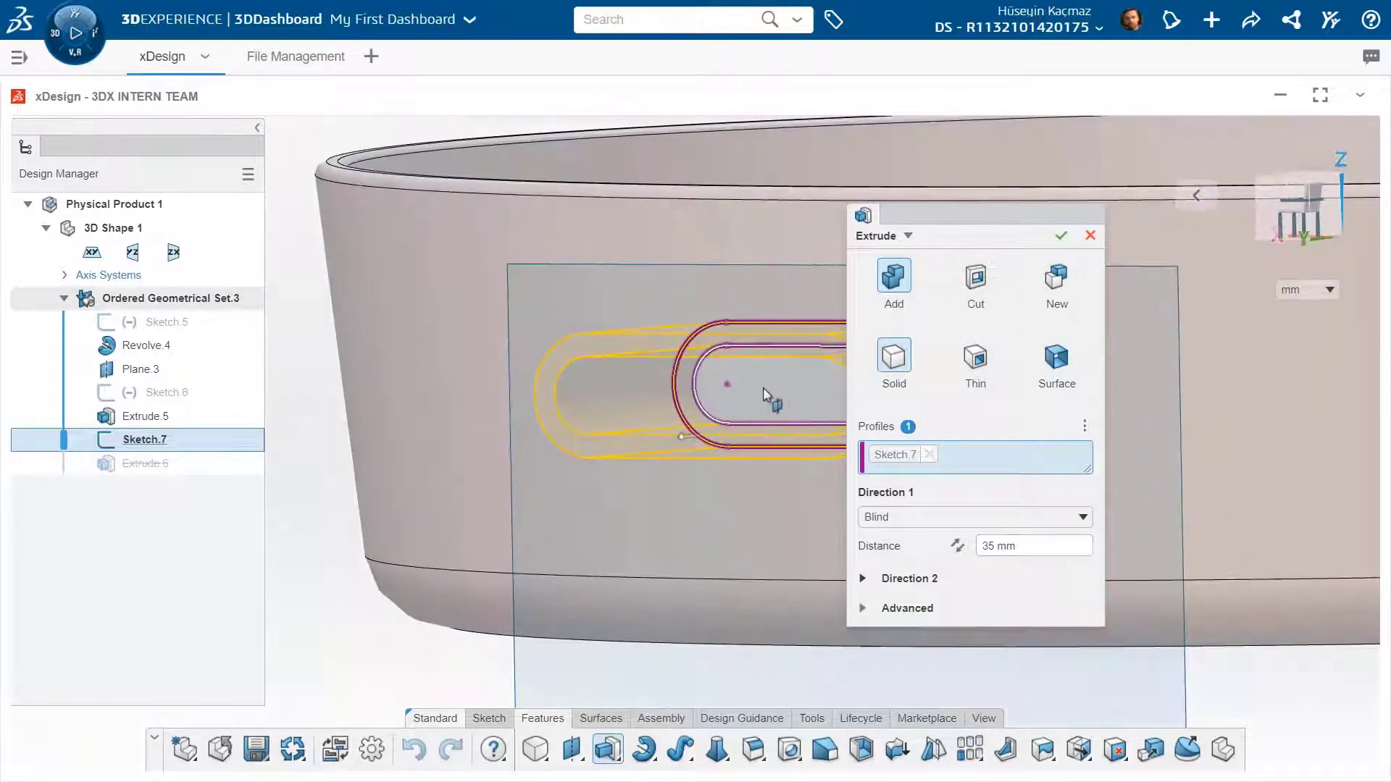
{"action": "left_click", "coordinate": [762, 390]}
{"action": "left_click", "coordinate": [729, 332]}
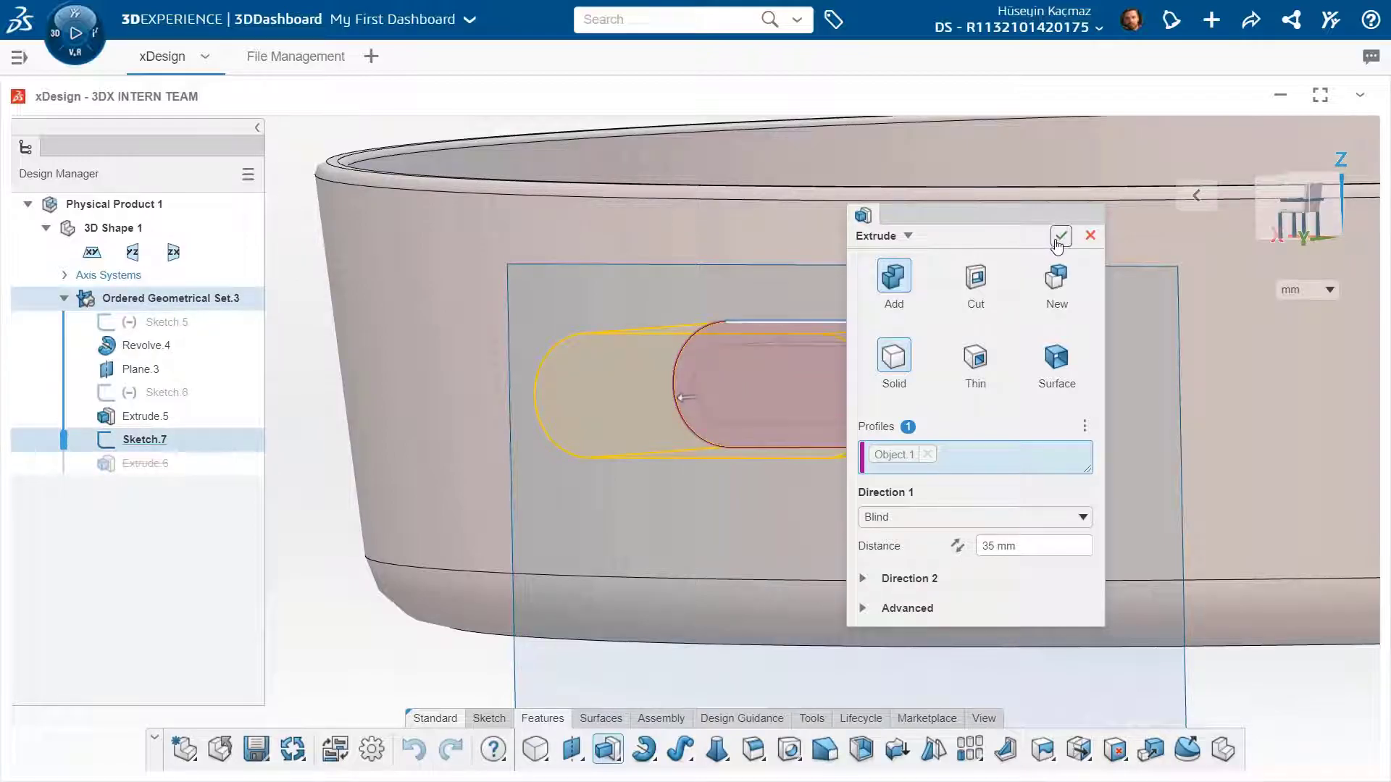
{"action": "left_click", "coordinate": [1058, 245]}
Apply a full round fillet to the handle grip's outer end, using its end, top and bottom faces.
{"action": "mouse_move", "coordinate": [1003, 267]}
{"action": "middle_mouse_down"}
{"action": "mouse_move", "coordinate": [938, 347]}
{"action": "mouse_move", "coordinate": [915, 406]}
{"action": "middle_mouse_up"}
{"action": "scroll", "coordinate": [870, 559], "scroll_direction": "down", "scroll_amount": 2}
{"action": "scroll", "coordinate": [880, 624], "scroll_direction": "up", "scroll_amount": 1}
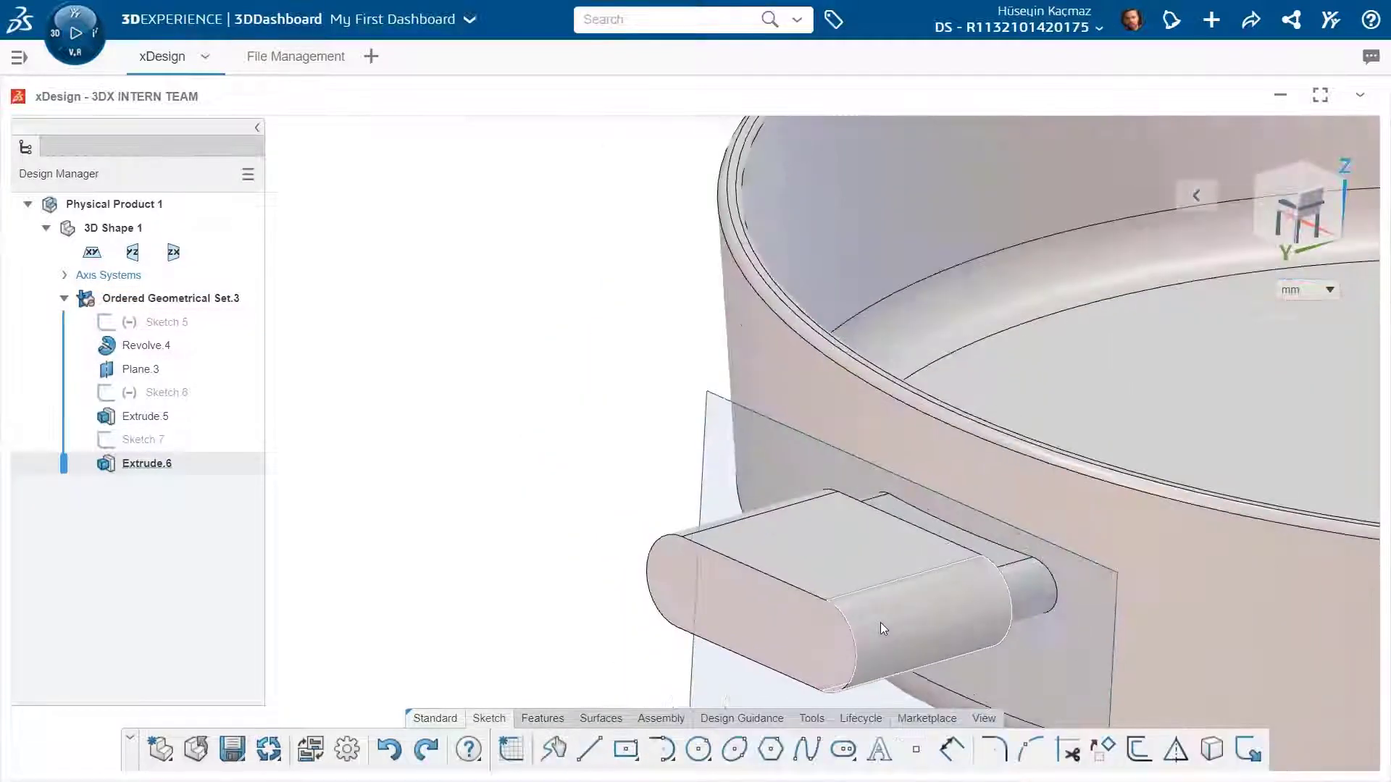
{"action": "left_click", "coordinate": [832, 641]}
{"action": "left_click", "coordinate": [592, 719]}
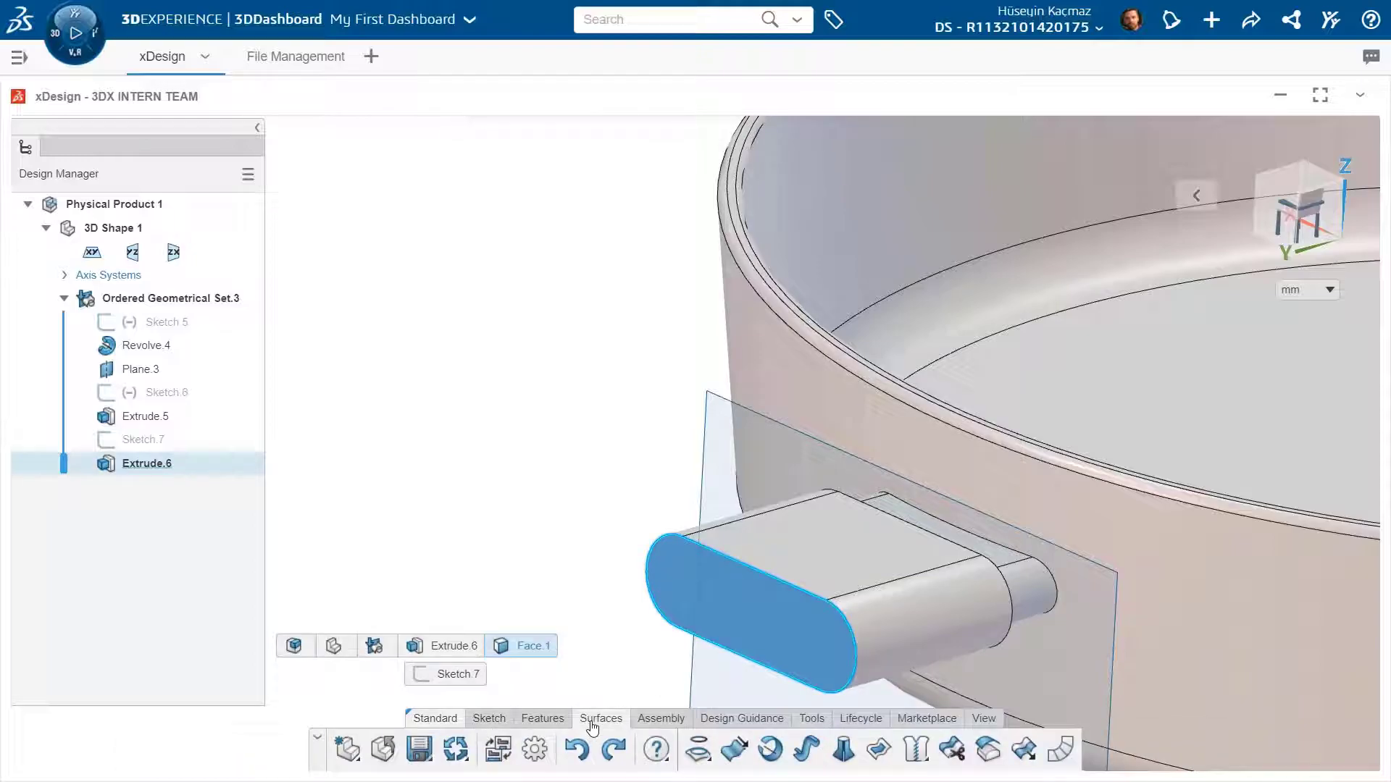
{"action": "left_click", "coordinate": [552, 721]}
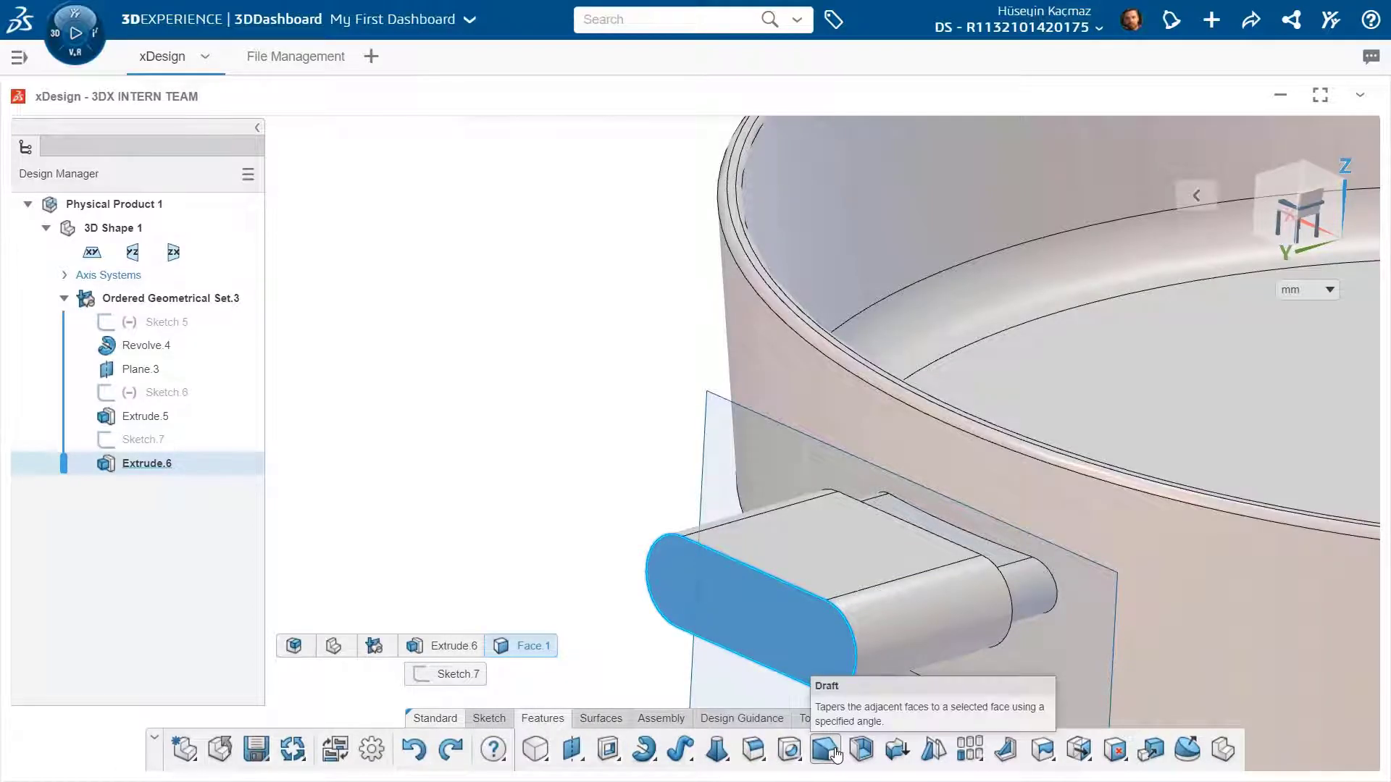
{"action": "left_click", "coordinate": [764, 760]}
{"action": "left_click", "coordinate": [782, 687]}
{"action": "left_click", "coordinate": [1200, 257]}
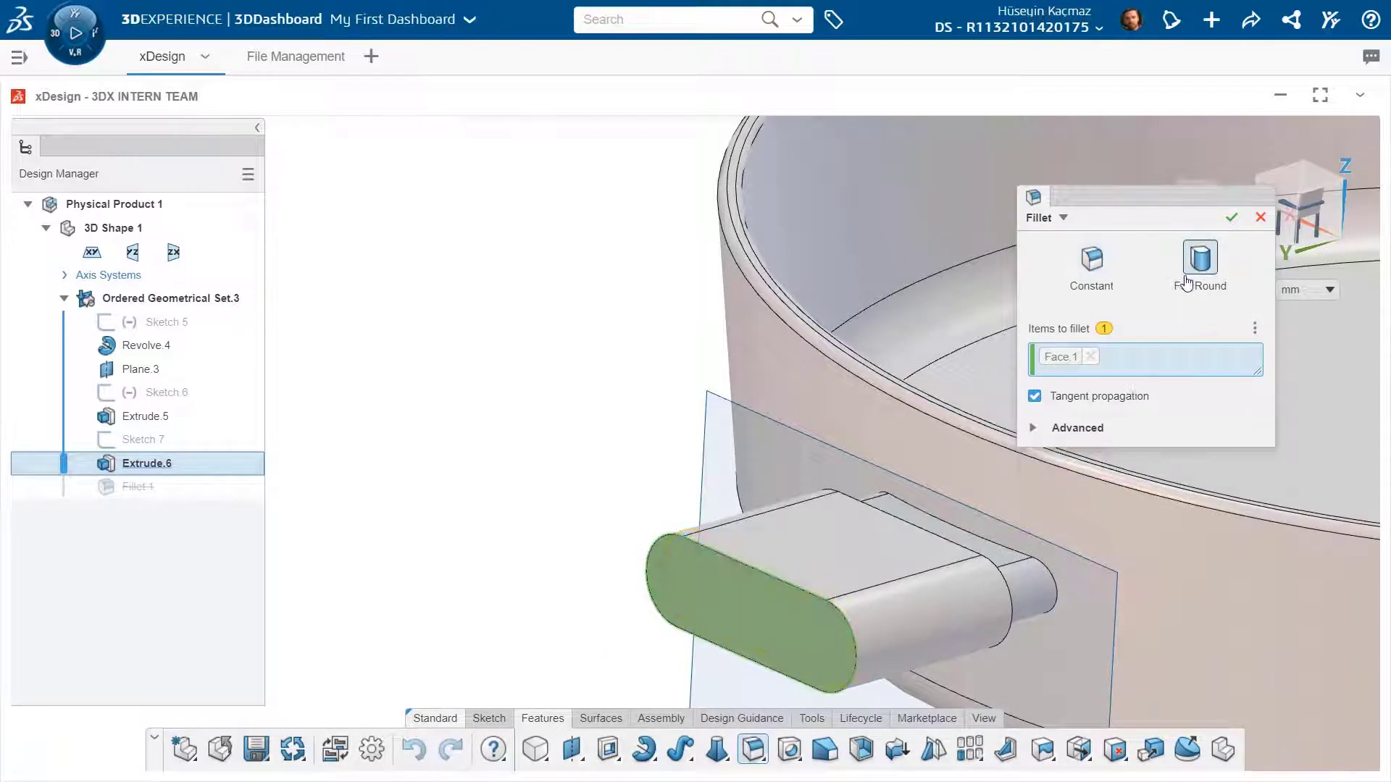
{"action": "left_click", "coordinate": [826, 583]}
{"action": "left_click", "coordinate": [1156, 358]}
{"action": "left_click", "coordinate": [753, 563]}
{"action": "right_click_drag", "start_coordinate": [753, 564], "coordinate": [848, 454]}
{"action": "left_click", "coordinate": [847, 454]}
{"action": "middle_click_drag", "start_coordinate": [869, 330], "coordinate": [913, 365]}
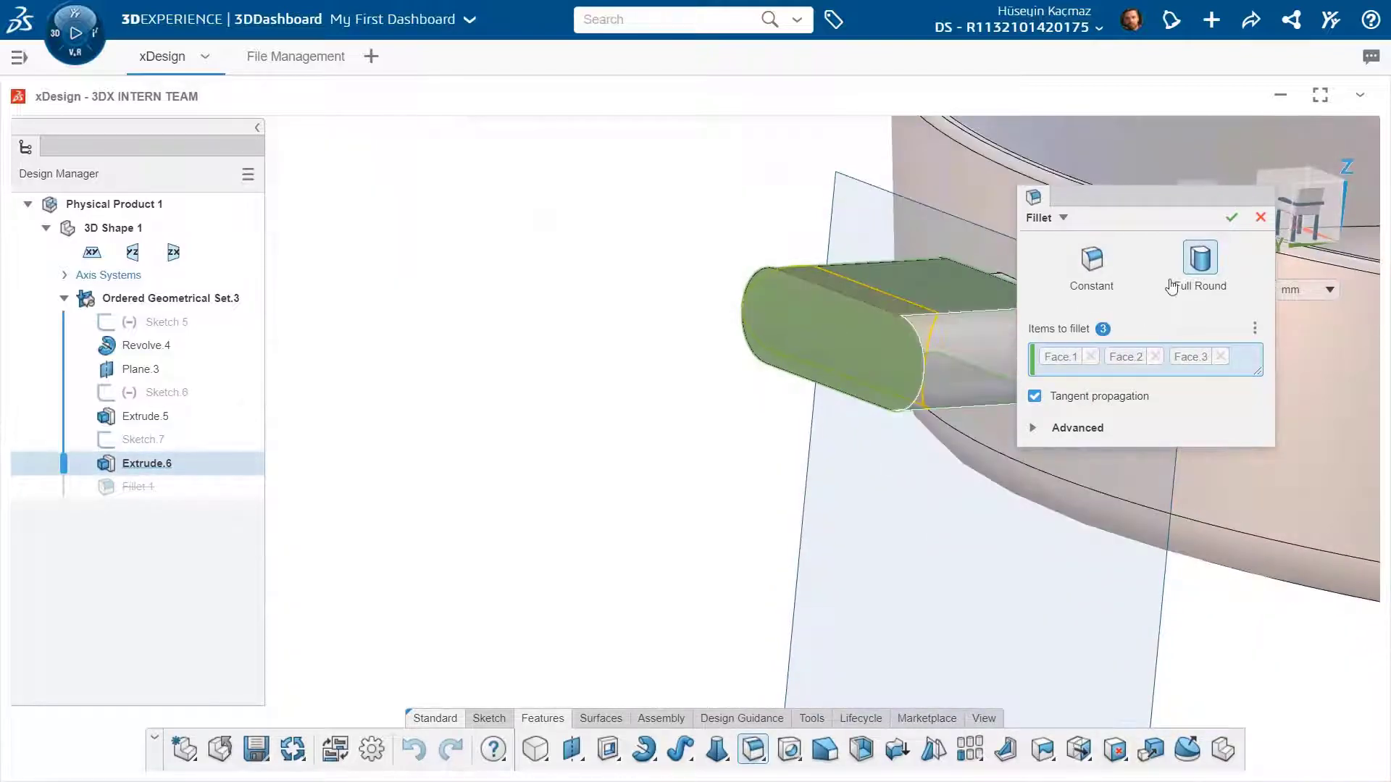
{"action": "left_click", "coordinate": [1232, 218]}
Apply a constant 10 mm fillet to the edge between the grip's rounded end and one side.
{"action": "scroll", "coordinate": [862, 375], "scroll_direction": "up", "scroll_amount": 5}
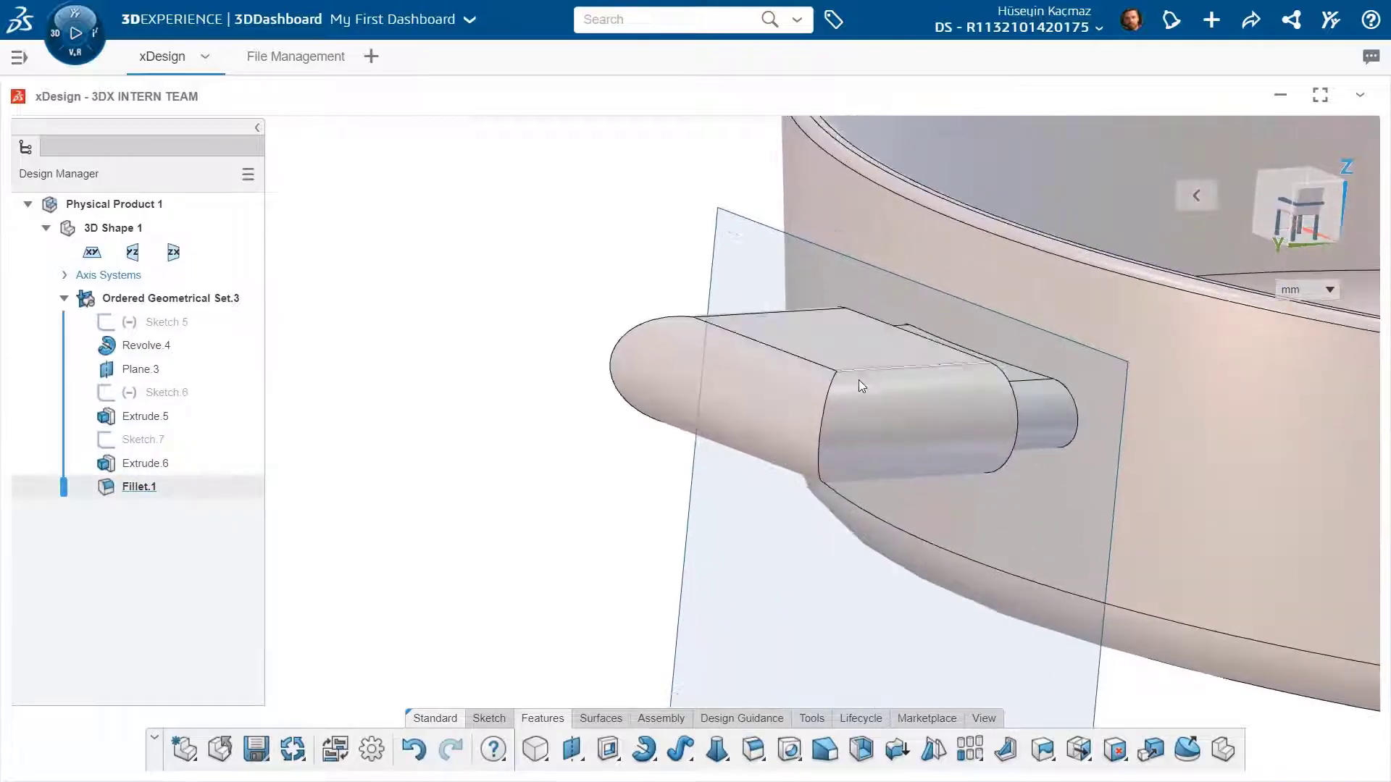
{"action": "left_click", "coordinate": [753, 750]}
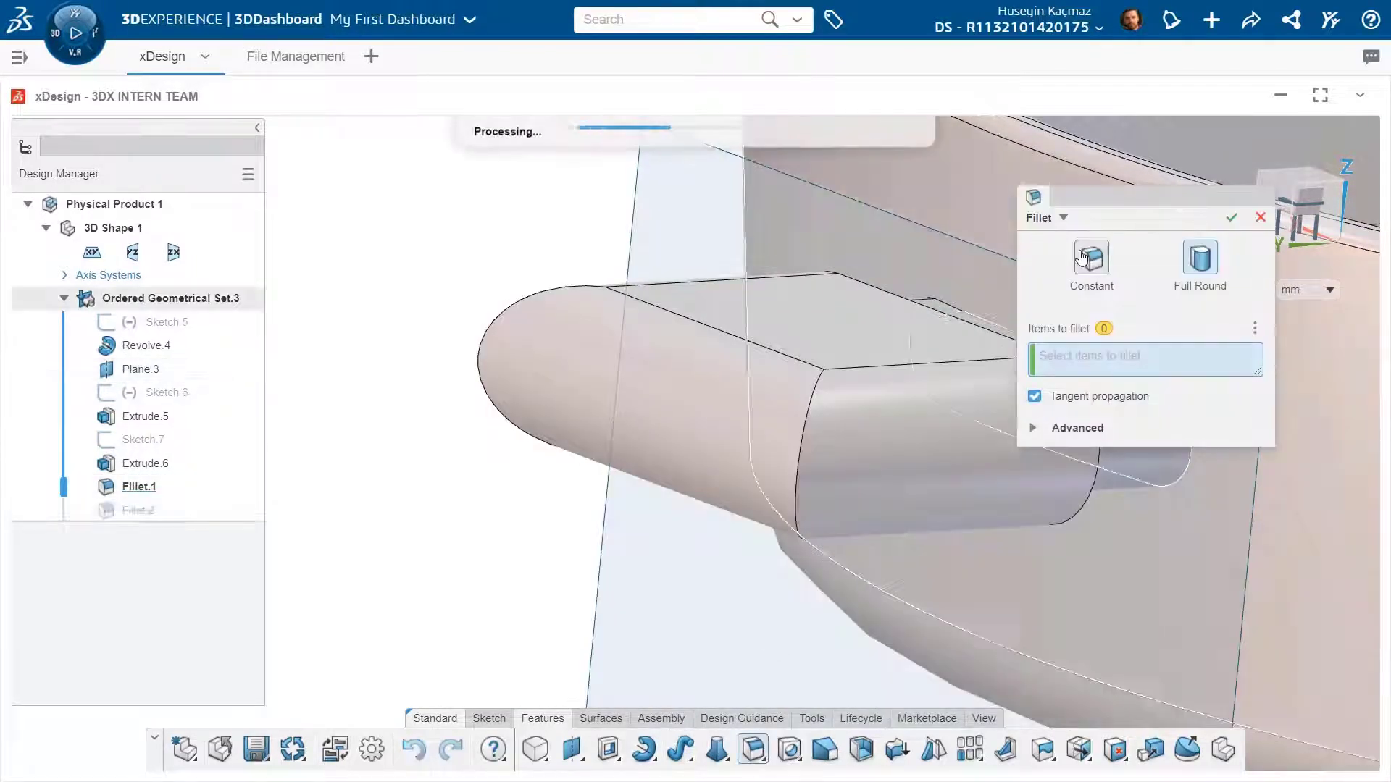
{"action": "left_click", "coordinate": [802, 444]}
{"action": "mouse_move", "coordinate": [812, 434]}
{"action": "middle_mouse_down"}
{"action": "mouse_move", "coordinate": [833, 428]}
{"action": "mouse_move", "coordinate": [830, 443]}
{"action": "middle_mouse_up"}
{"action": "type", "text": "10"}
{"action": "left_click", "coordinate": [1231, 218]}
Apply a constant 10 mm fillet to the two edges at the opposite corner of the grip's rounded end.
{"action": "middle_click_drag", "start_coordinate": [403, 268], "coordinate": [610, 431]}
{"action": "left_click", "coordinate": [754, 749]}
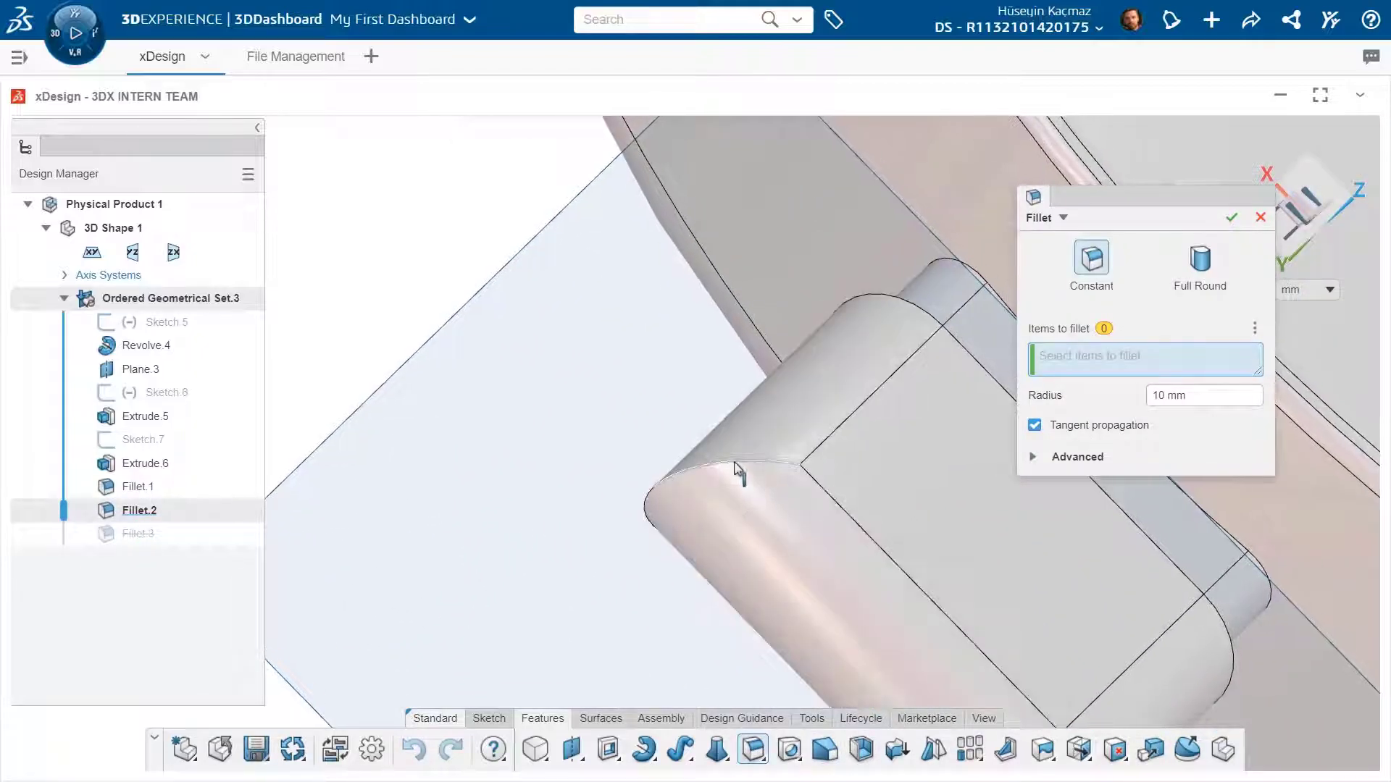
{"action": "left_click", "coordinate": [736, 462]}
{"action": "left_click", "coordinate": [649, 499]}
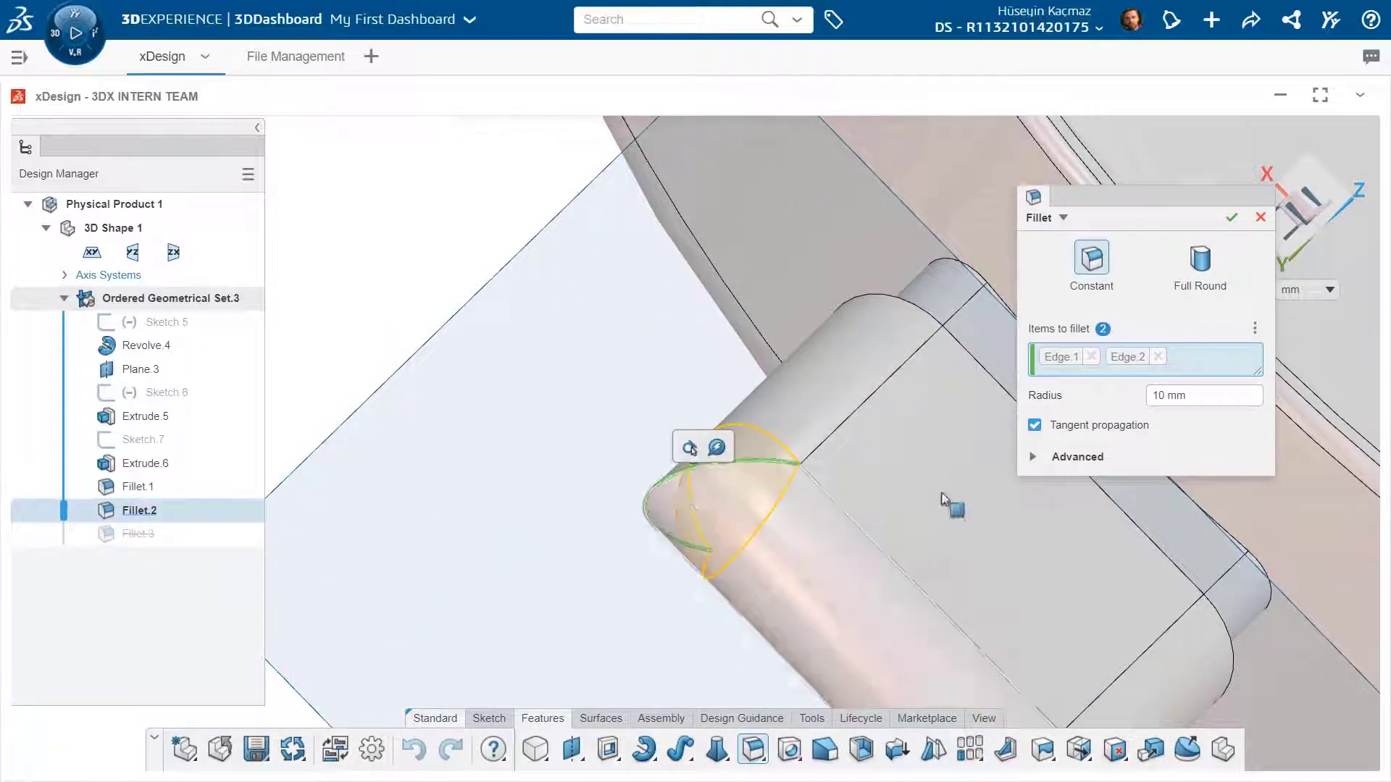
{"action": "left_click", "coordinate": [1233, 219]}
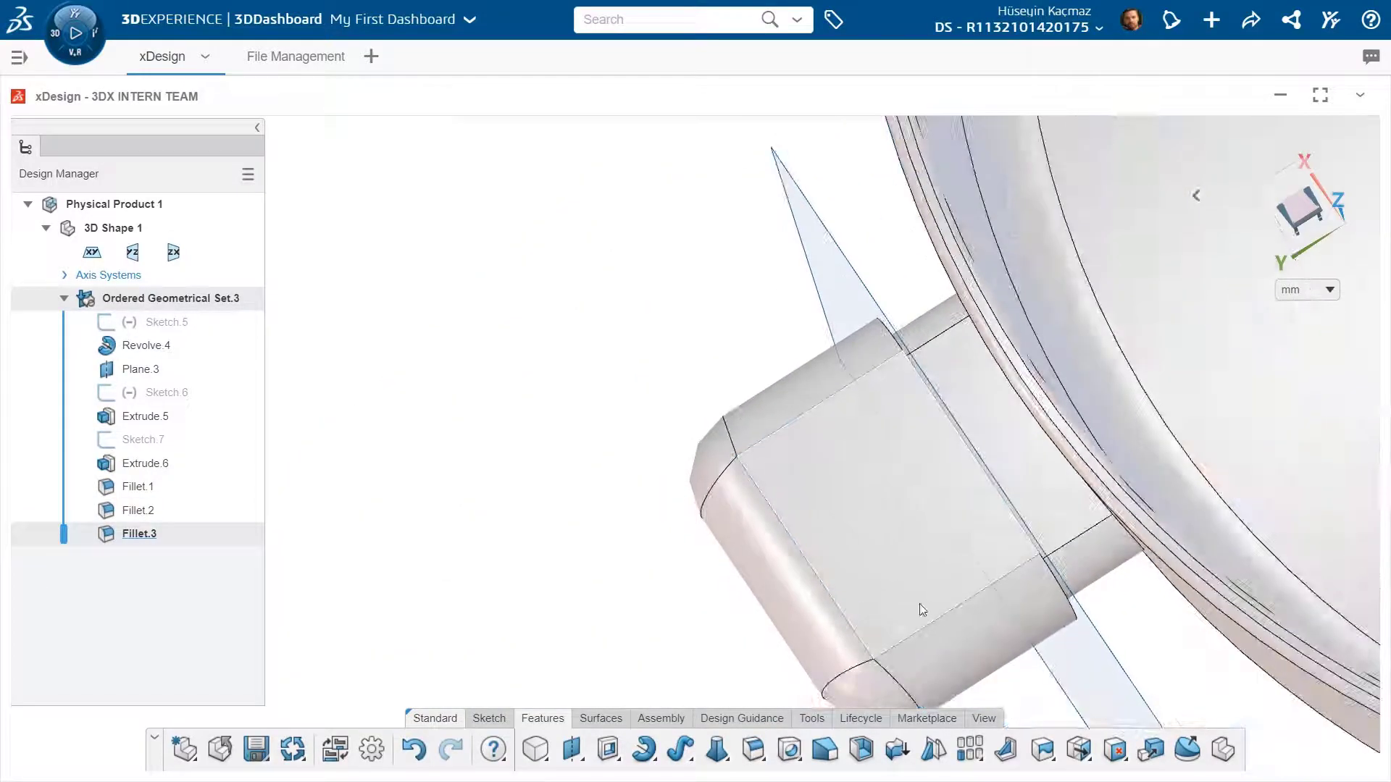
Fillet the grip's inner perimeter edge facing the pan with a 2 mm radius and tangent propagation.
{"action": "left_click", "coordinate": [753, 749]}
{"action": "middle_click_drag", "start_coordinate": [1019, 596], "coordinate": [1013, 490]}
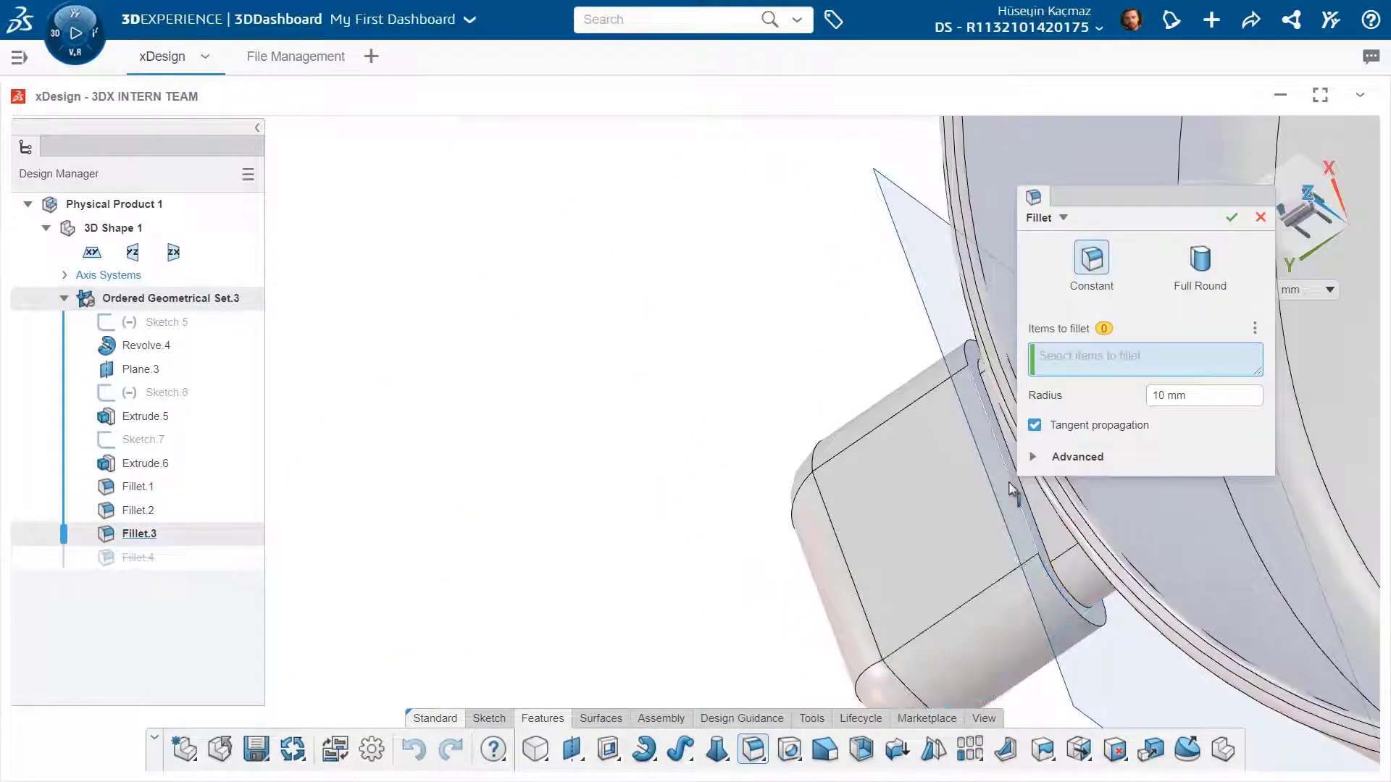
{"action": "left_click", "coordinate": [1017, 498]}
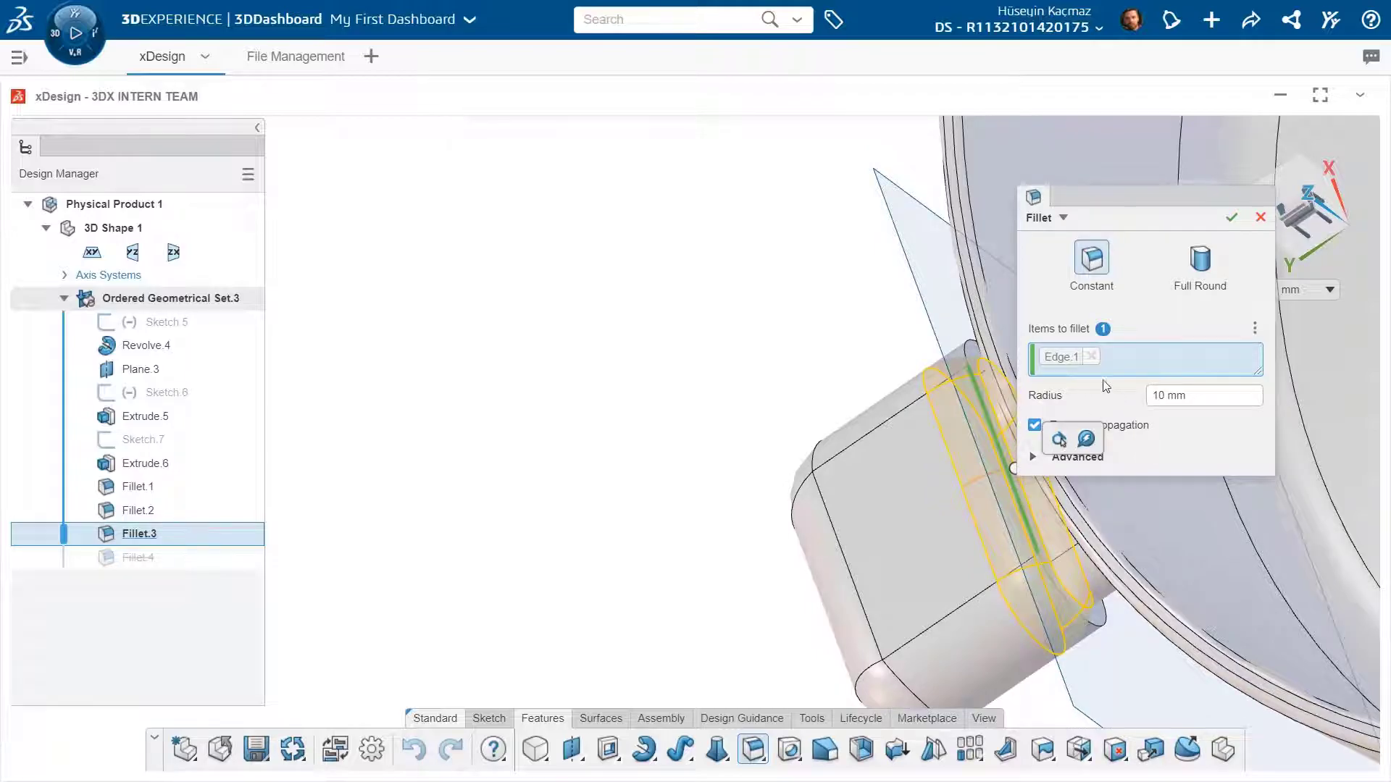
{"action": "left_click", "coordinate": [1174, 395]}
{"action": "type", "text": "2"}
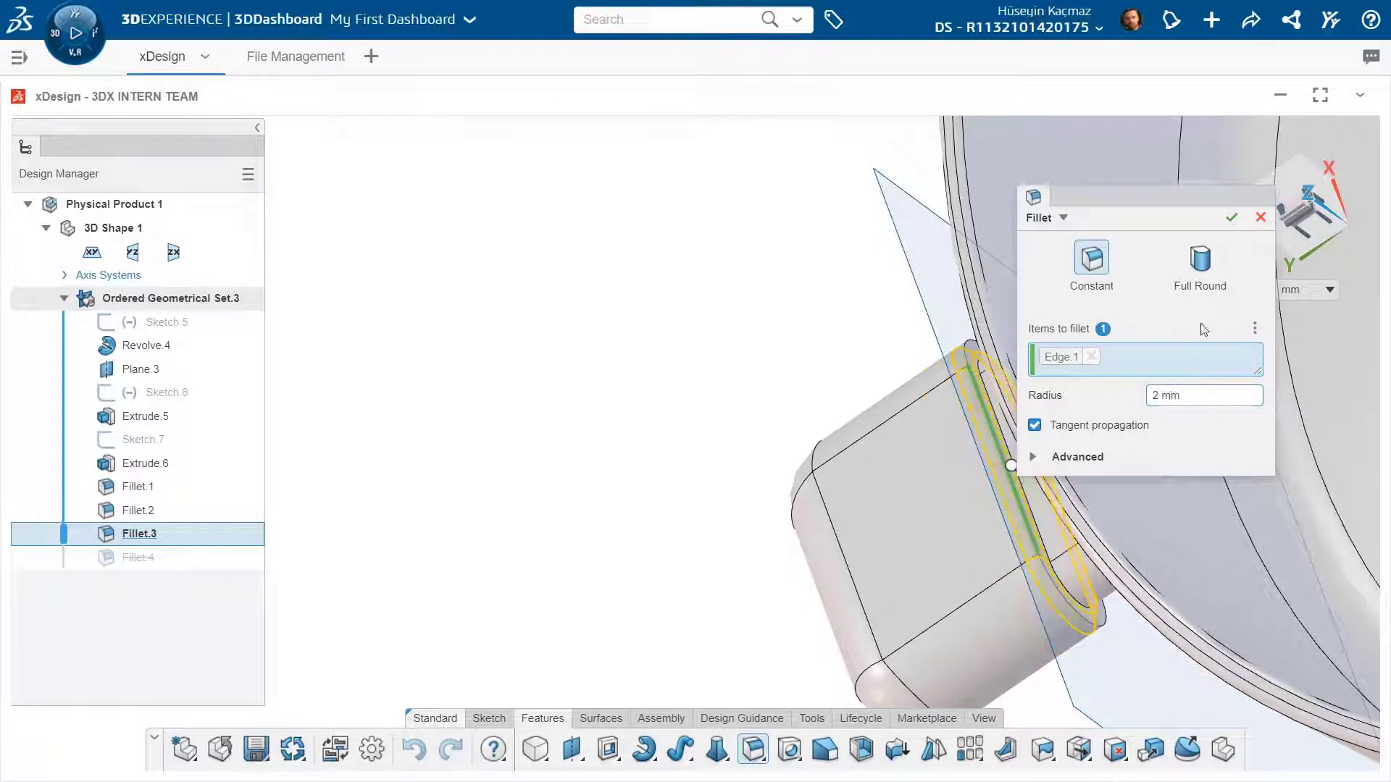
{"action": "left_click", "coordinate": [1229, 218]}
In a new top-view sketch, draw a midpoint centerline slot about 18 mm wide across the grip, centred on the handle's axis.
{"action": "middle_click_drag", "start_coordinate": [1246, 304], "coordinate": [891, 481]}
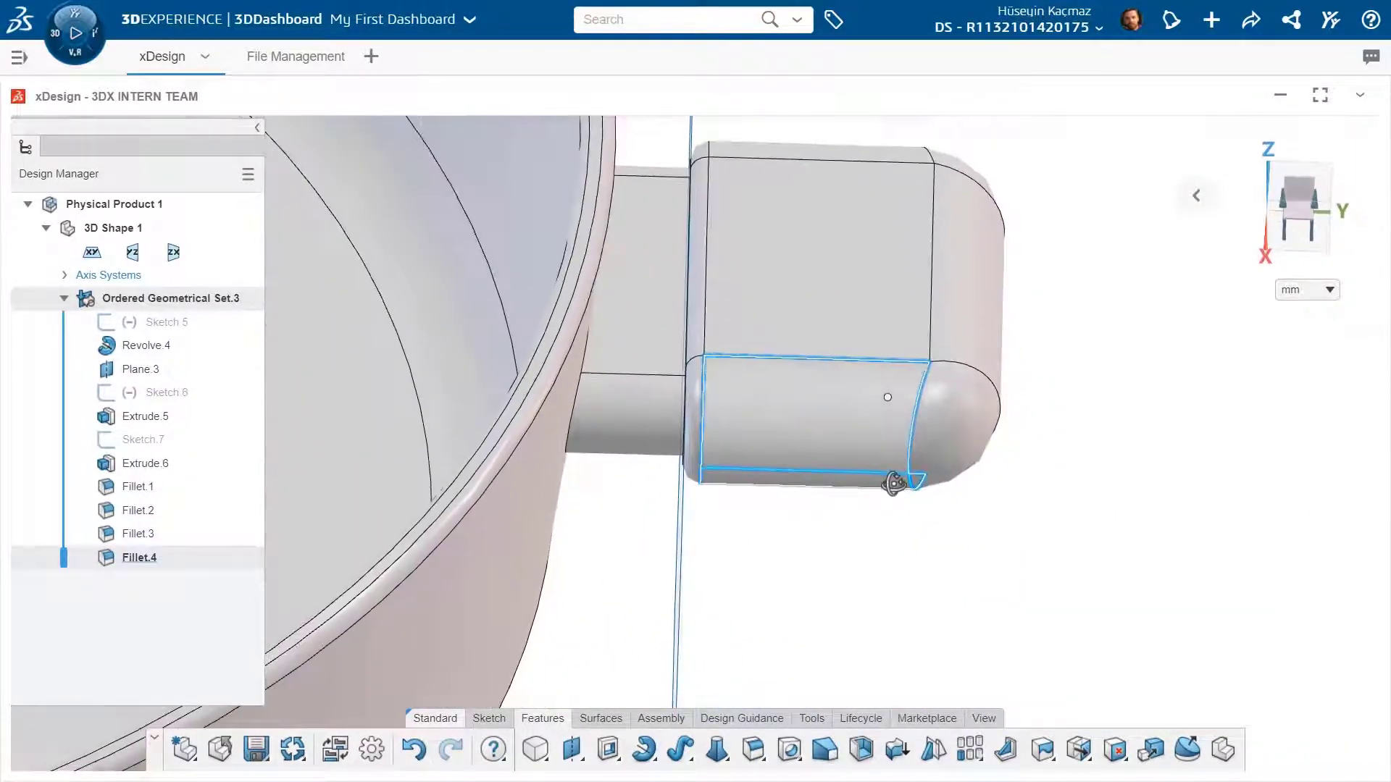
{"action": "left_click", "coordinate": [906, 755]}
{"action": "left_click", "coordinate": [858, 259]}
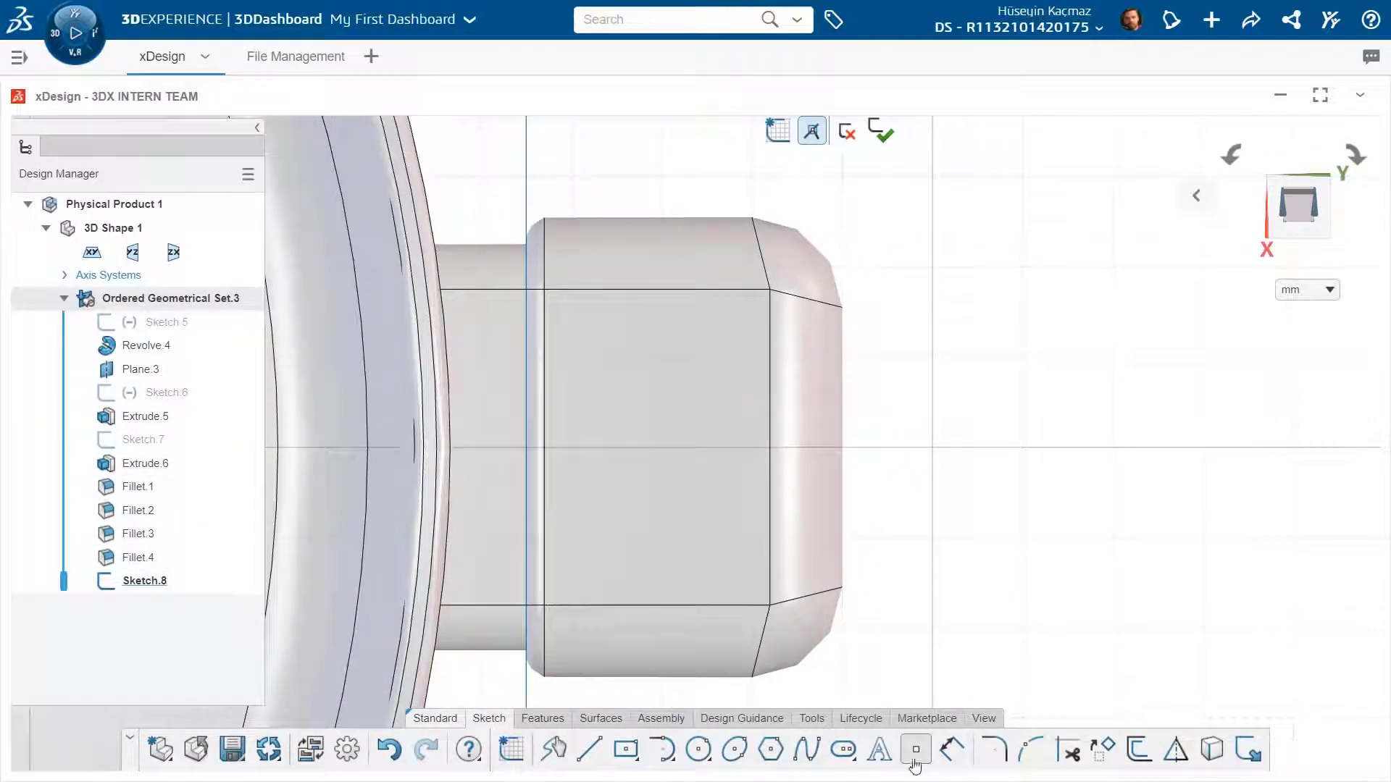
{"action": "left_click", "coordinate": [844, 750]}
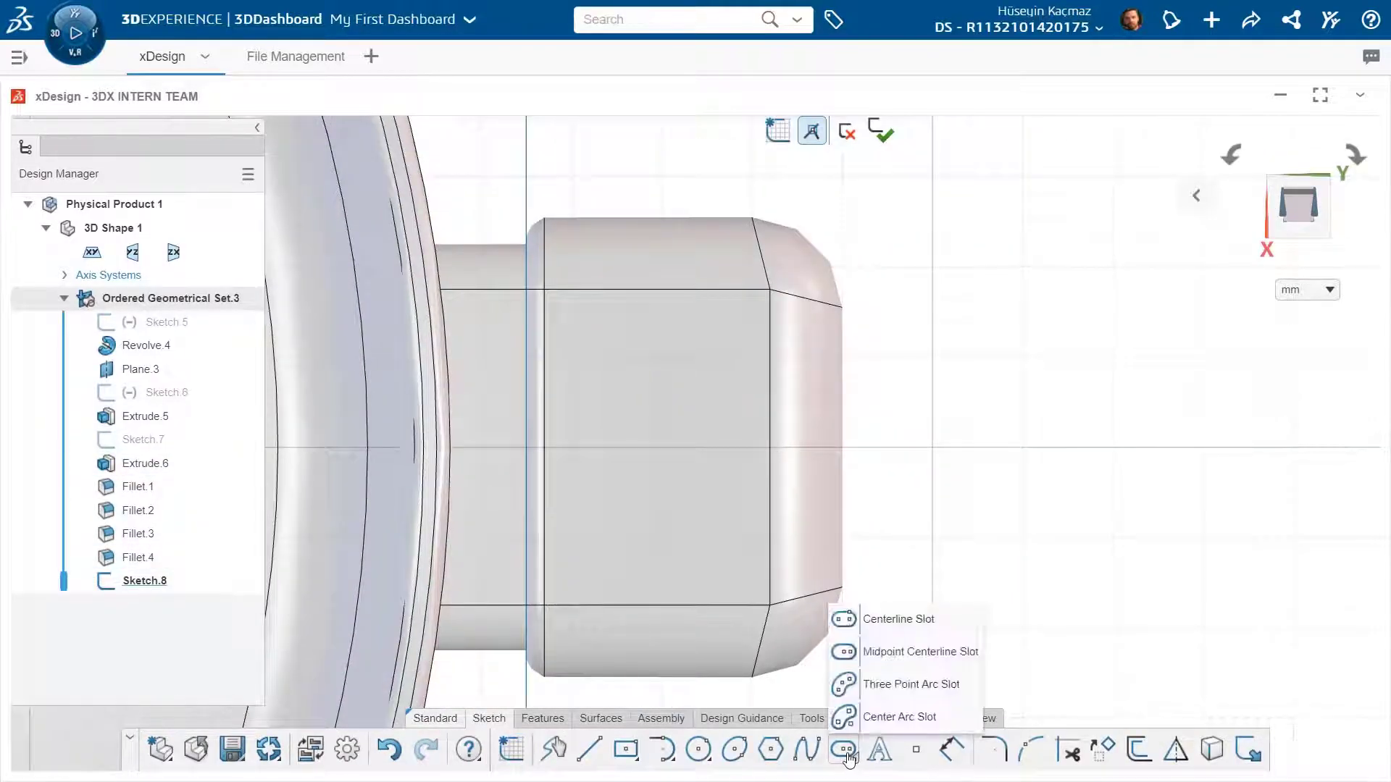
{"action": "left_click", "coordinate": [880, 646]}
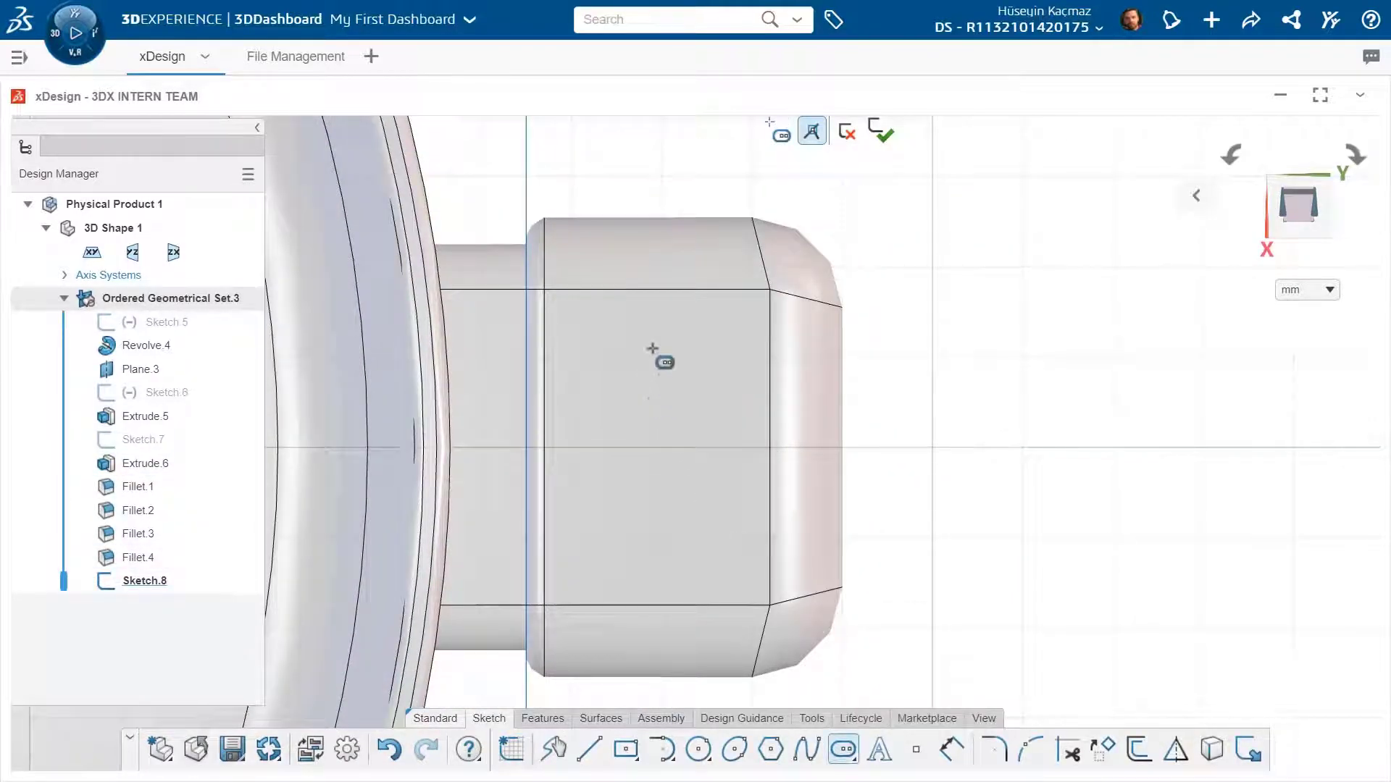
{"action": "left_click", "coordinate": [664, 448]}
{"action": "left_click", "coordinate": [663, 316]}
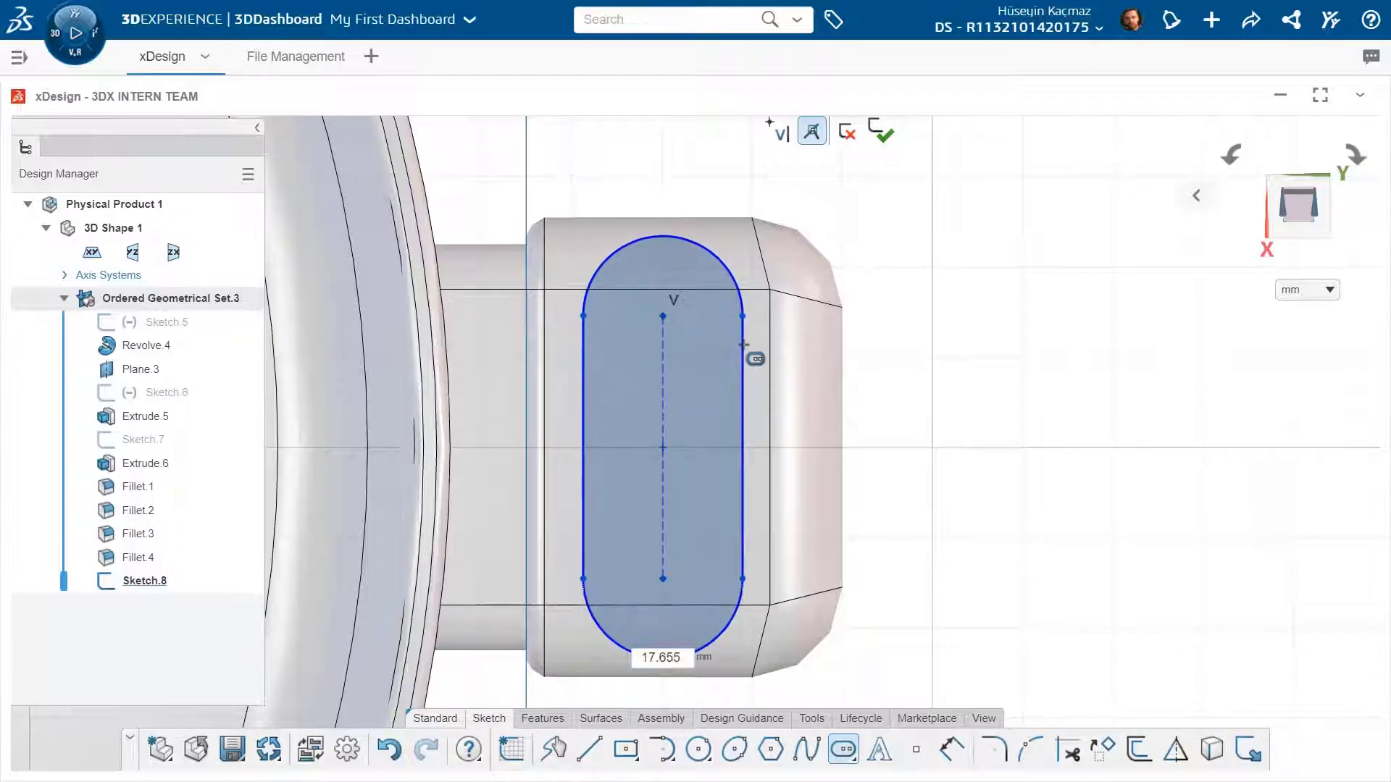
{"action": "left_click", "coordinate": [742, 350]}
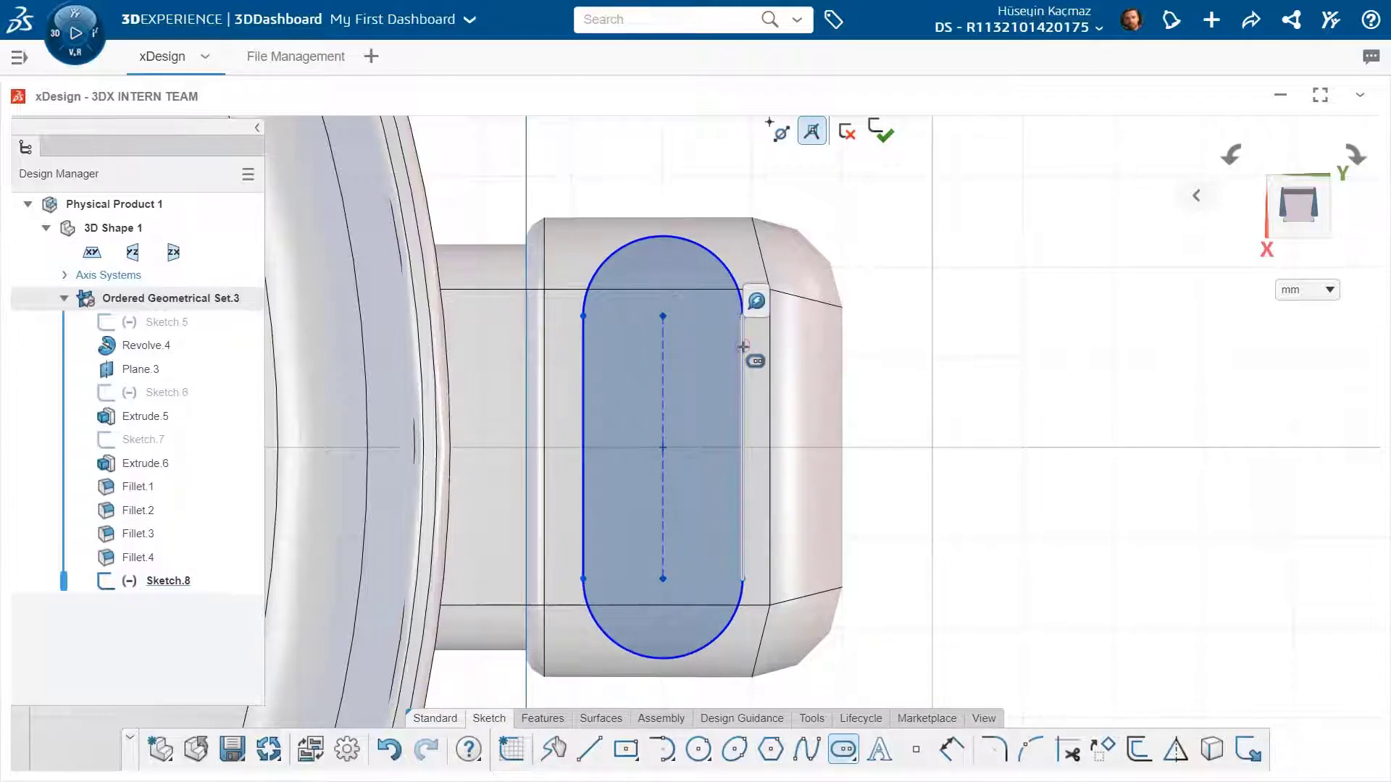
Dimension the gap between the slot's outer straight side and the neighbouring edge of the grip at 1 mm.
{"action": "left_click", "coordinate": [662, 446]}
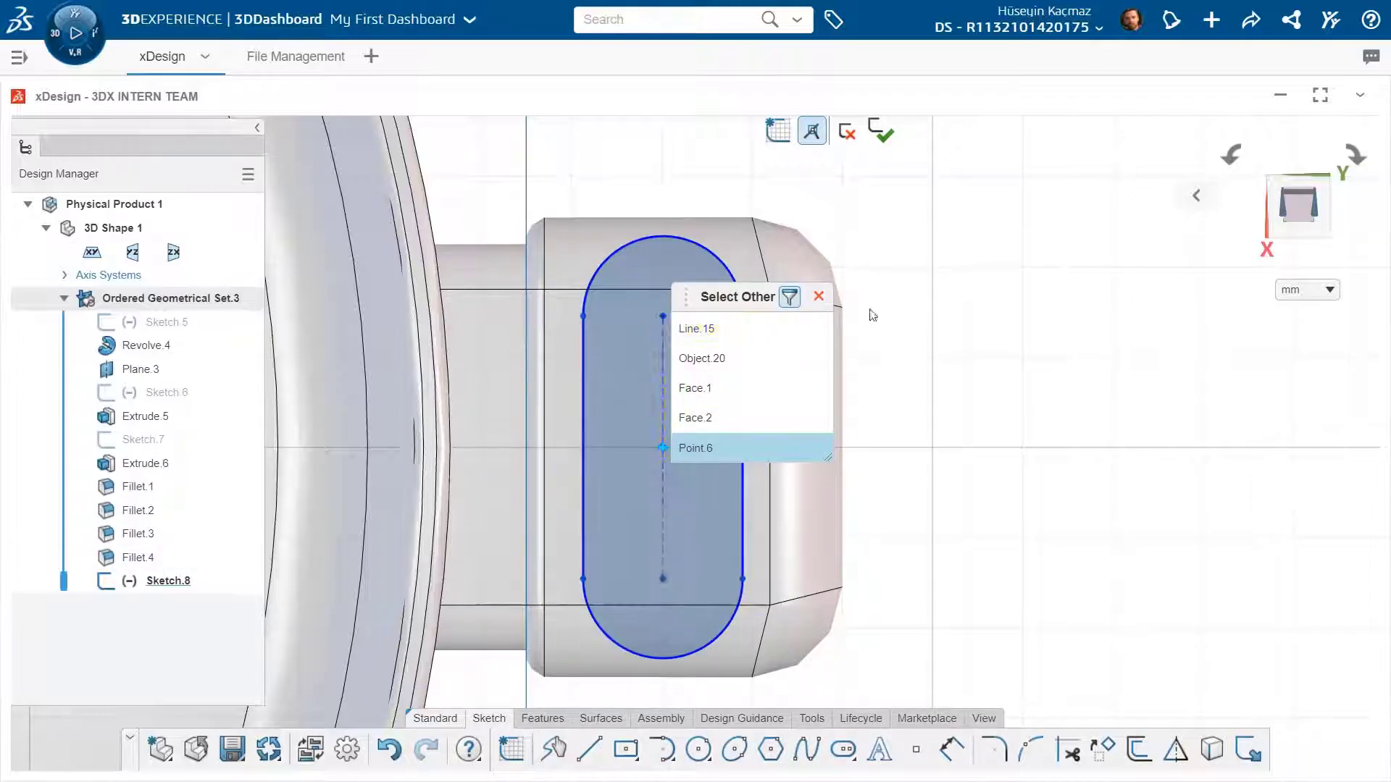
{"action": "left_click", "coordinate": [820, 296]}
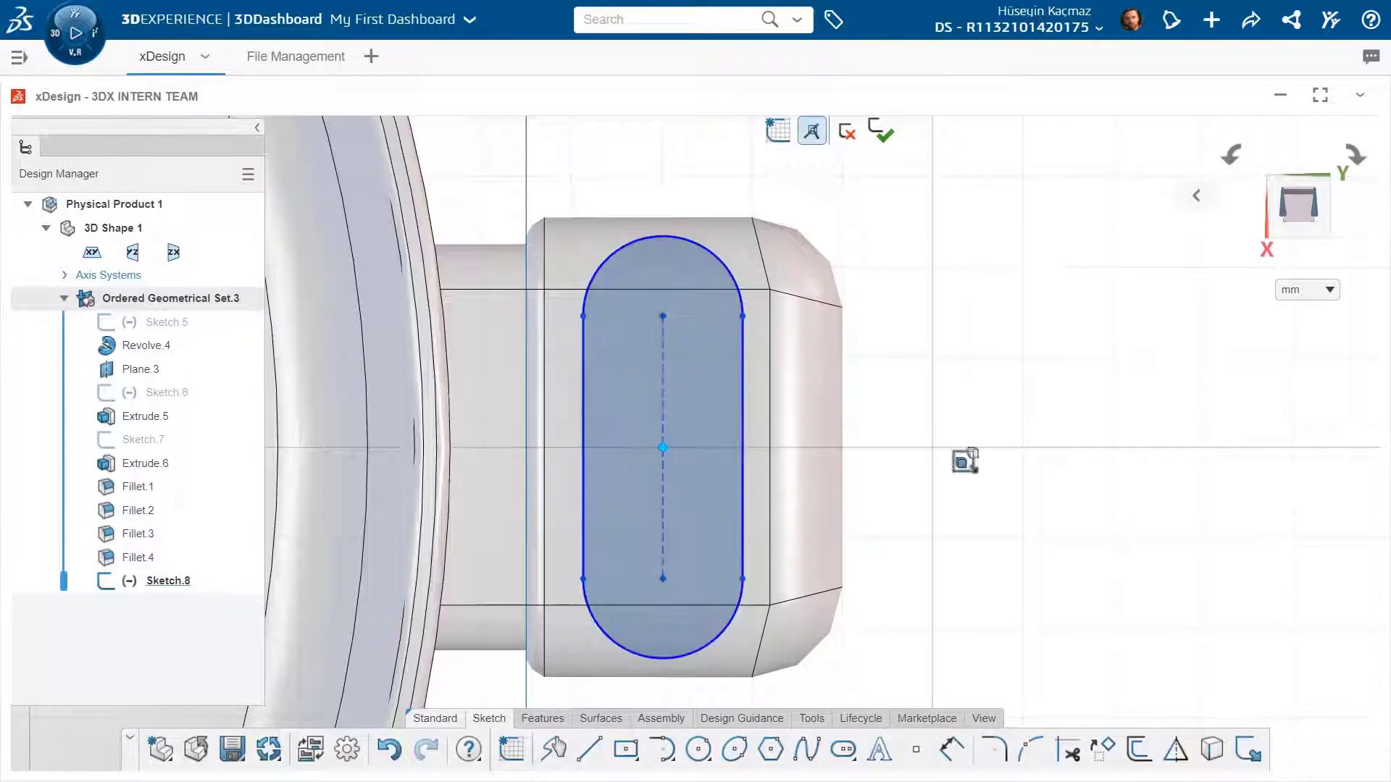
{"action": "left_click", "coordinate": [744, 454]}
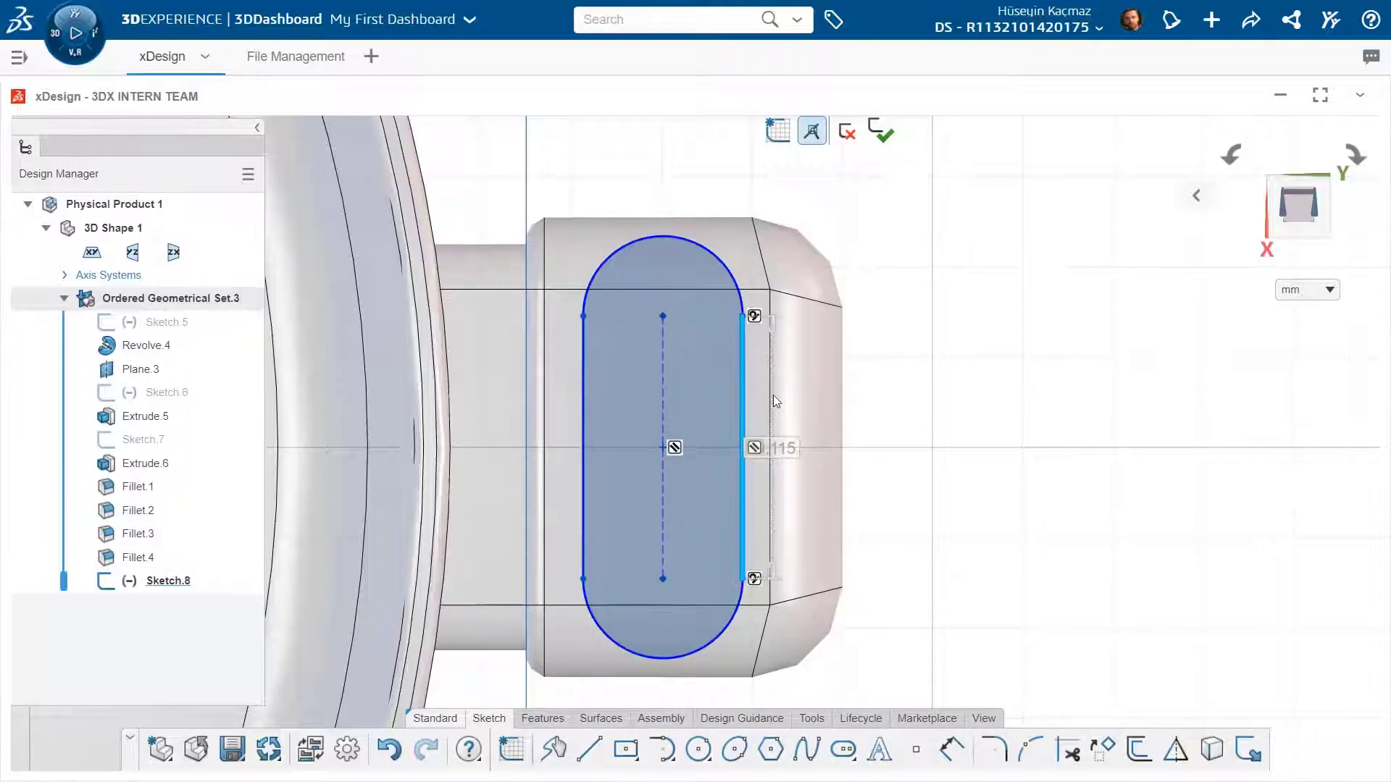
{"action": "left_click", "coordinate": [951, 749]}
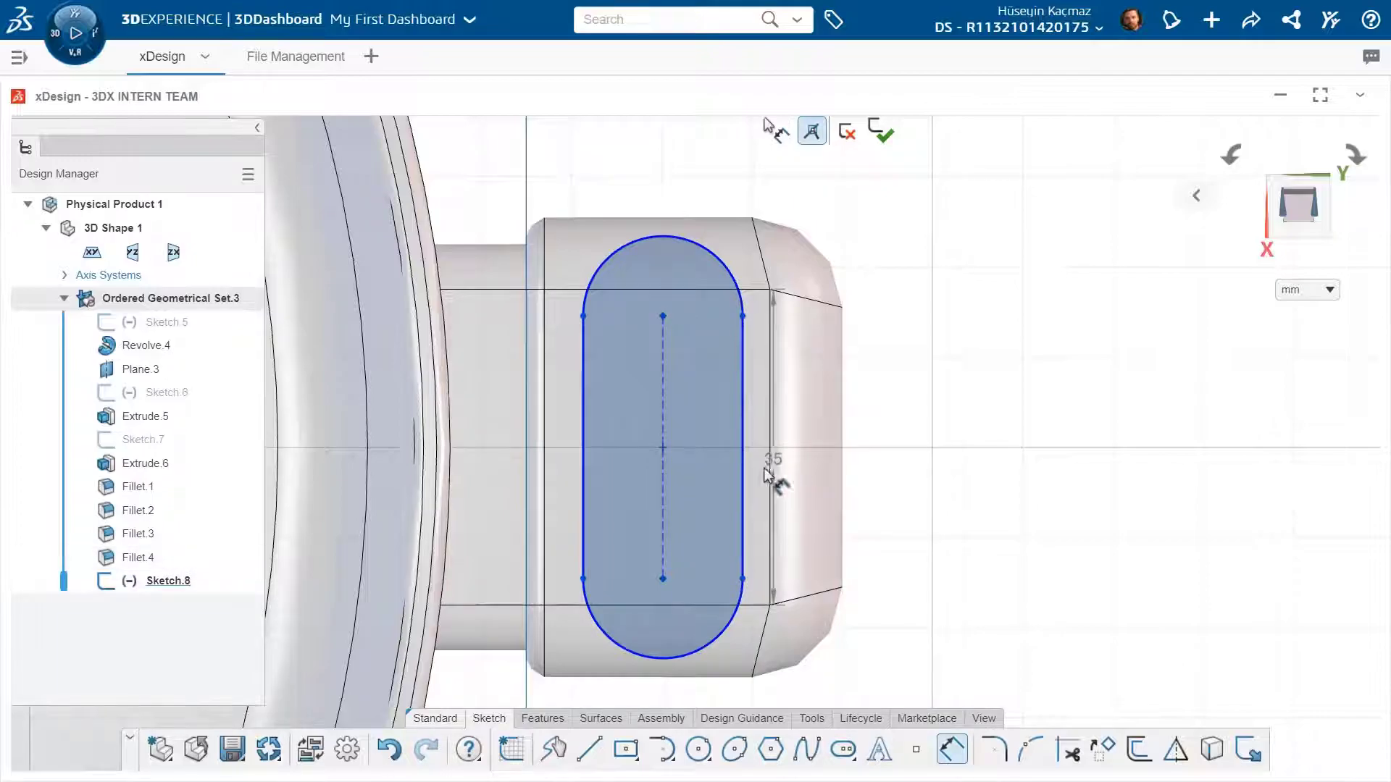
{"action": "left_click", "coordinate": [894, 484]}
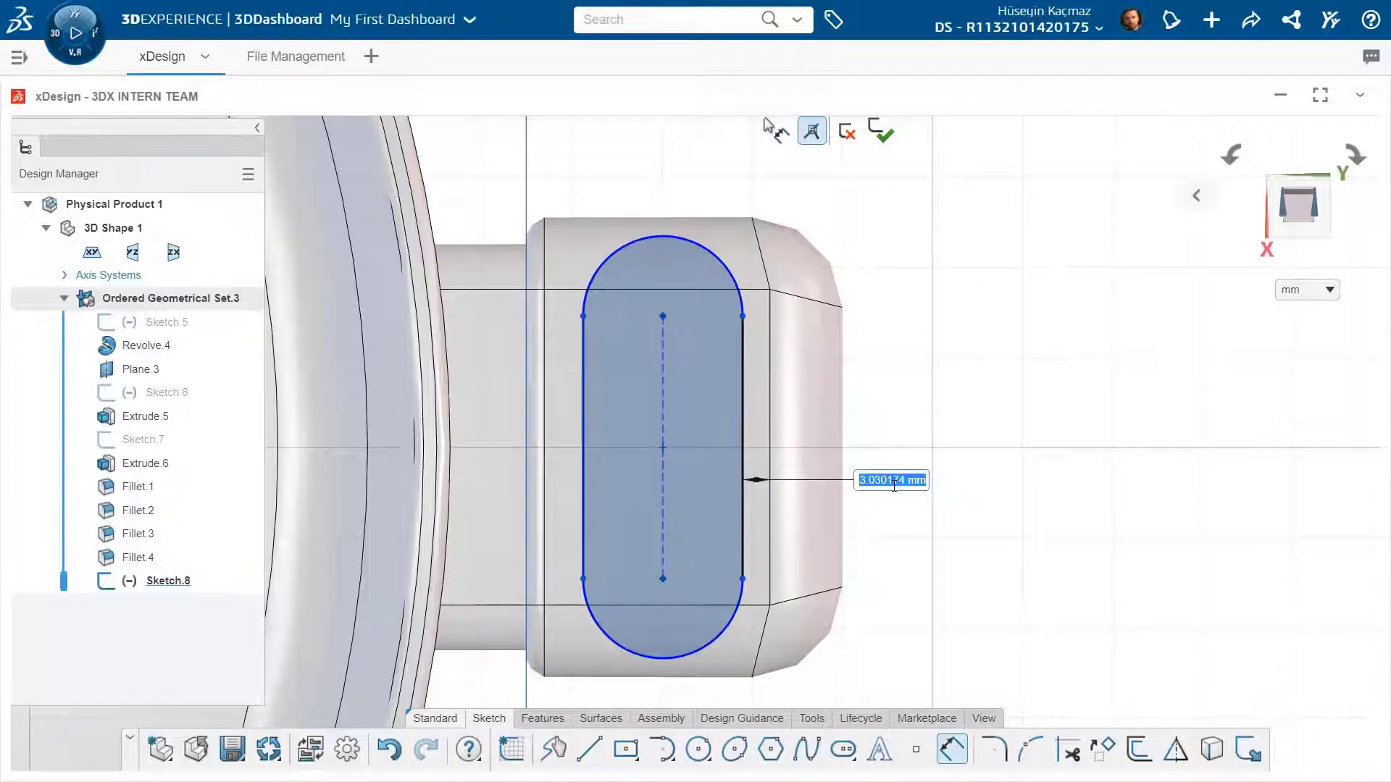
{"action": "type", "text": "1"}
{"action": "key", "text": "Return"}
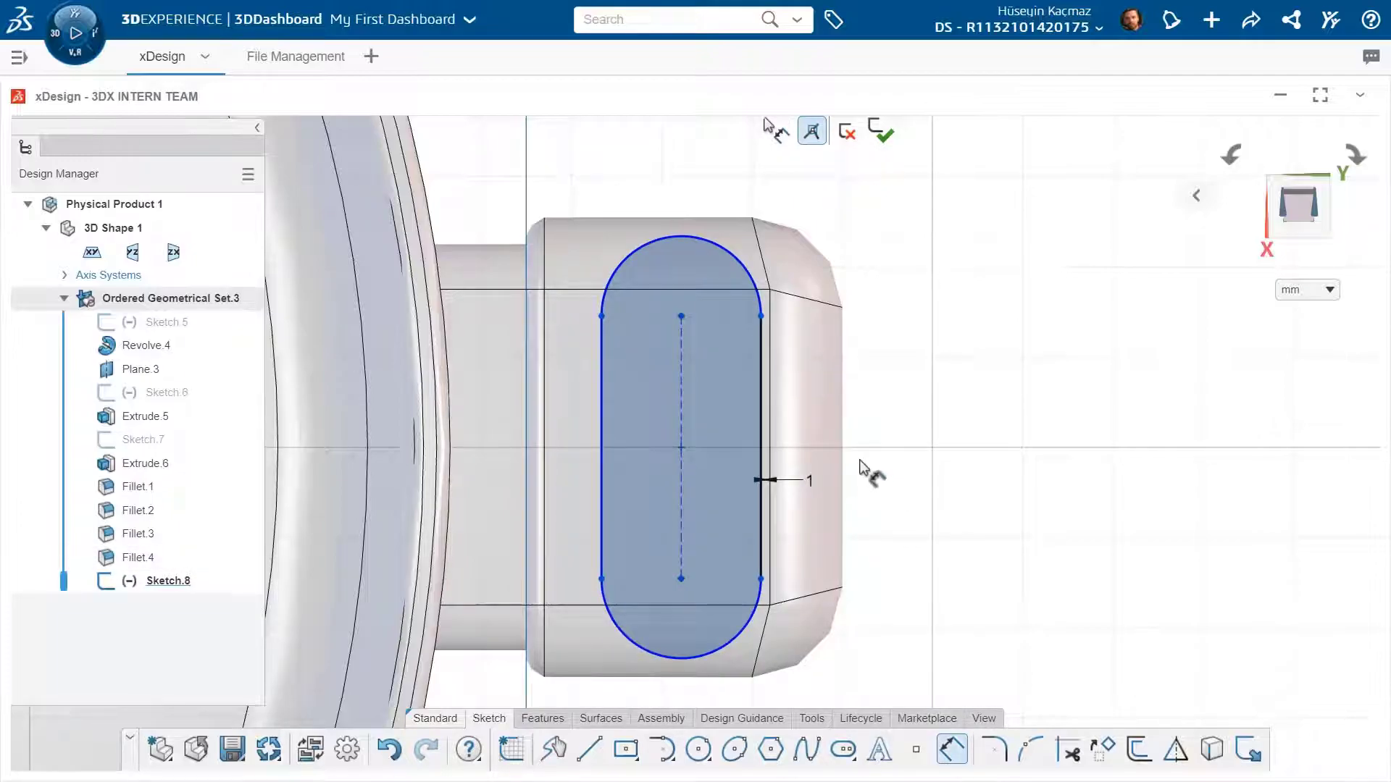
Change the gap dimension between the slot and the grip's edge to 1.5 mm.
{"action": "double_click", "coordinate": [812, 483]}
{"action": "type", "text": "1.5"}
{"action": "key", "text": "Return"}
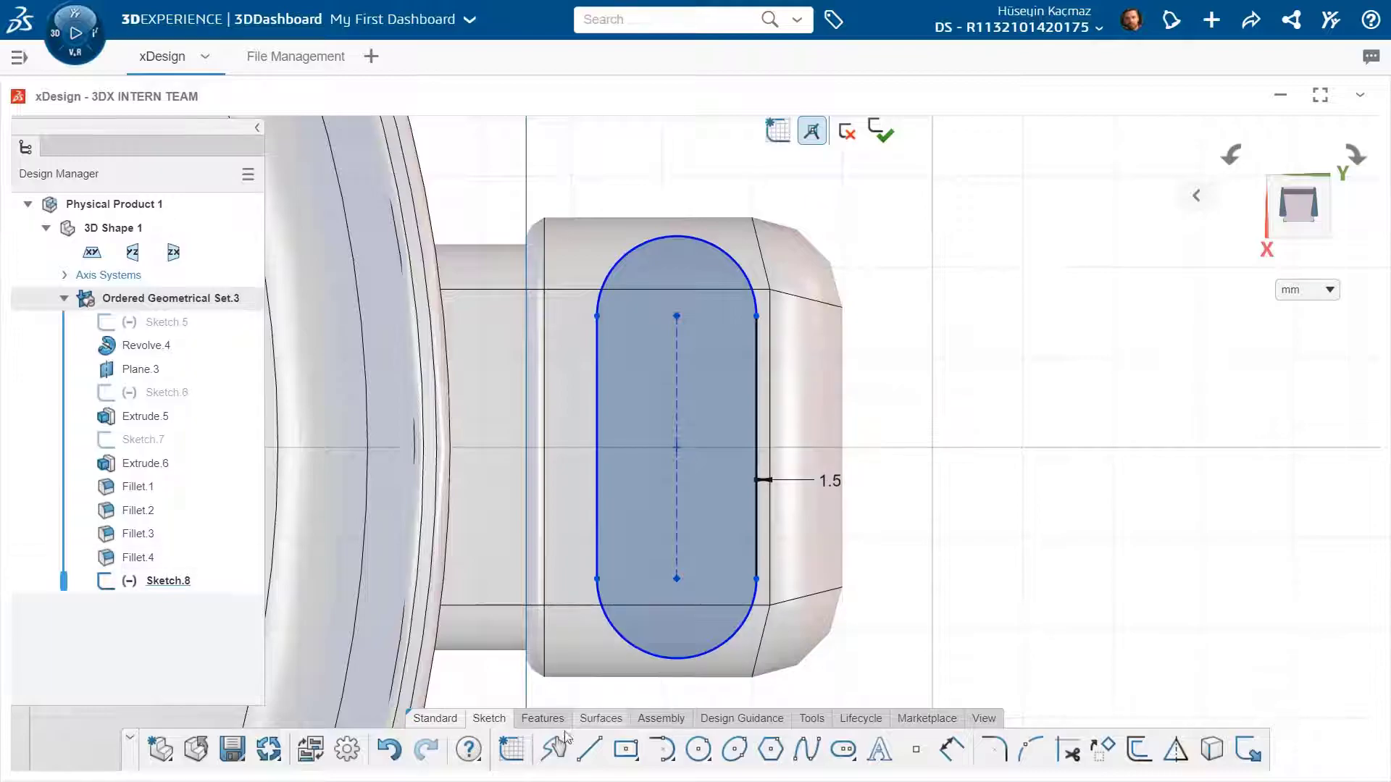
Extrude-cut the slot sketch through the grip to open the handle's hole.
{"action": "left_click", "coordinate": [543, 718]}
{"action": "left_click", "coordinate": [613, 755]}
{"action": "mouse_move", "coordinate": [935, 561]}
{"action": "middle_mouse_down"}
{"action": "mouse_move", "coordinate": [931, 372]}
{"action": "mouse_move", "coordinate": [910, 348]}
{"action": "mouse_move", "coordinate": [890, 428]}
{"action": "middle_mouse_up"}
{"action": "left_click", "coordinate": [1233, 219]}
Apply a constant 0.5 mm fillet with tangent propagation to the upper edge of the handle's hole.
{"action": "left_click", "coordinate": [753, 749]}
{"action": "mouse_move", "coordinate": [658, 359]}
{"action": "middle_mouse_down"}
{"action": "mouse_move", "coordinate": [654, 299]}
{"action": "mouse_move", "coordinate": [661, 337]}
{"action": "middle_mouse_up"}
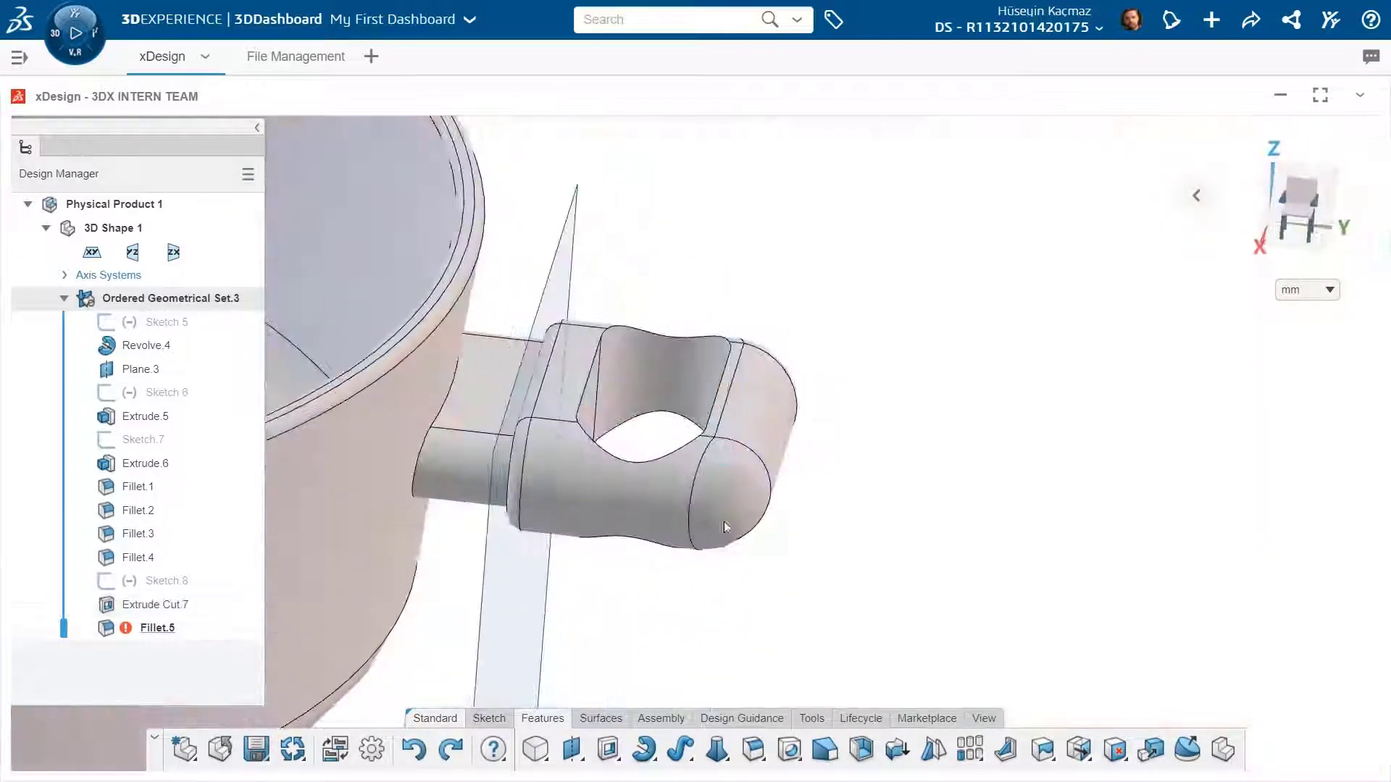
{"action": "left_click", "coordinate": [663, 338]}
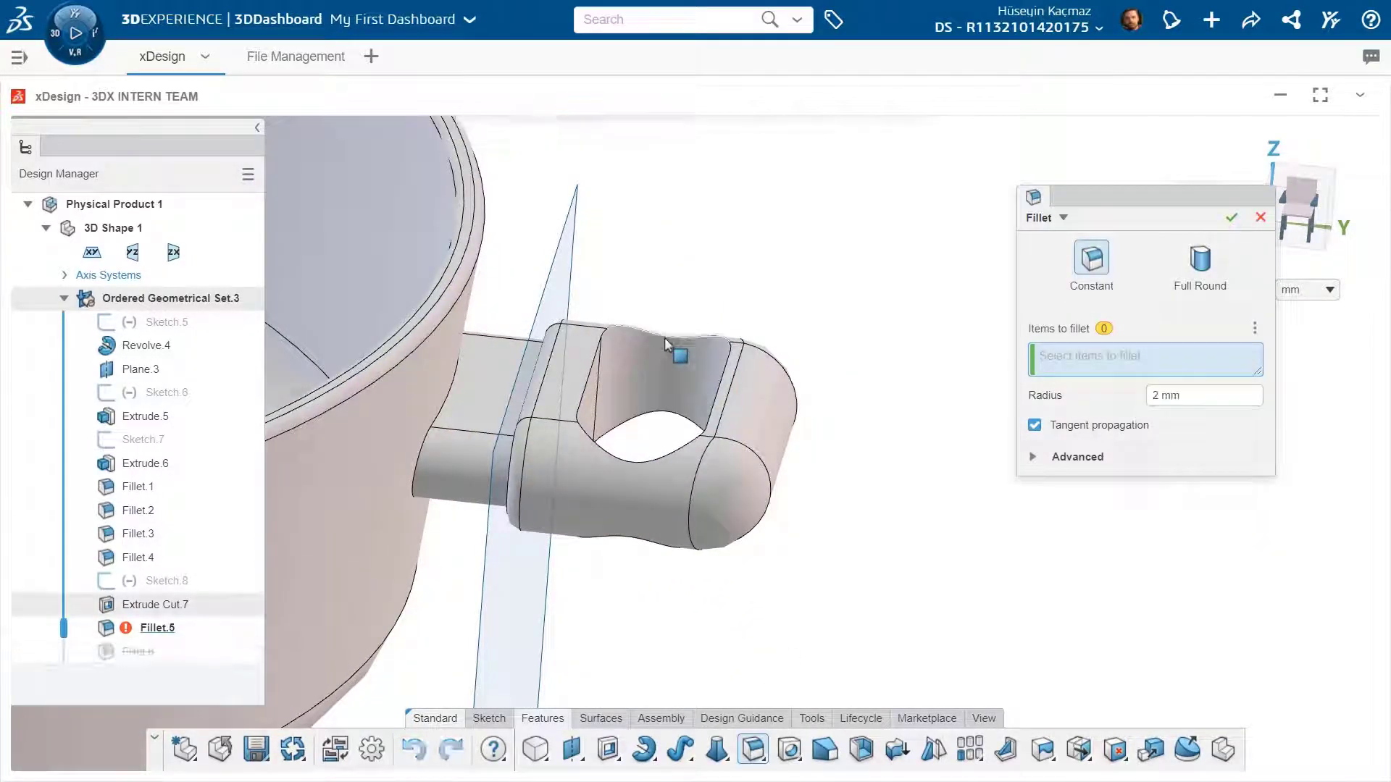
{"action": "left_click", "coordinate": [1165, 400]}
{"action": "type", "text": "0.5"}
{"action": "key", "text": "Return"}
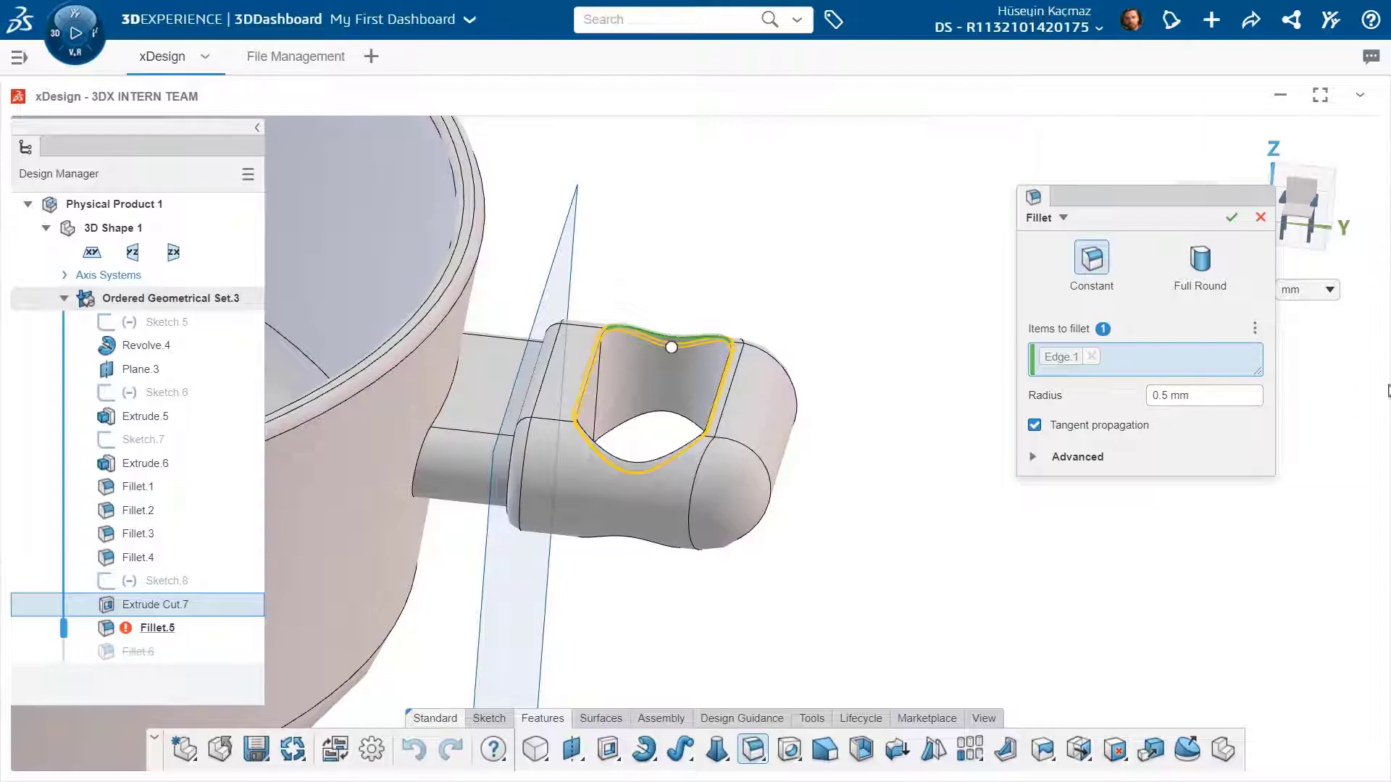
{"action": "left_click", "coordinate": [1232, 218]}
Fillet the edge of the handle's hole on the underside of the grip with a 0.5 mm radius.
{"action": "middle_click_drag", "start_coordinate": [1046, 345], "coordinate": [819, 350]}
{"action": "left_click", "coordinate": [652, 368]}
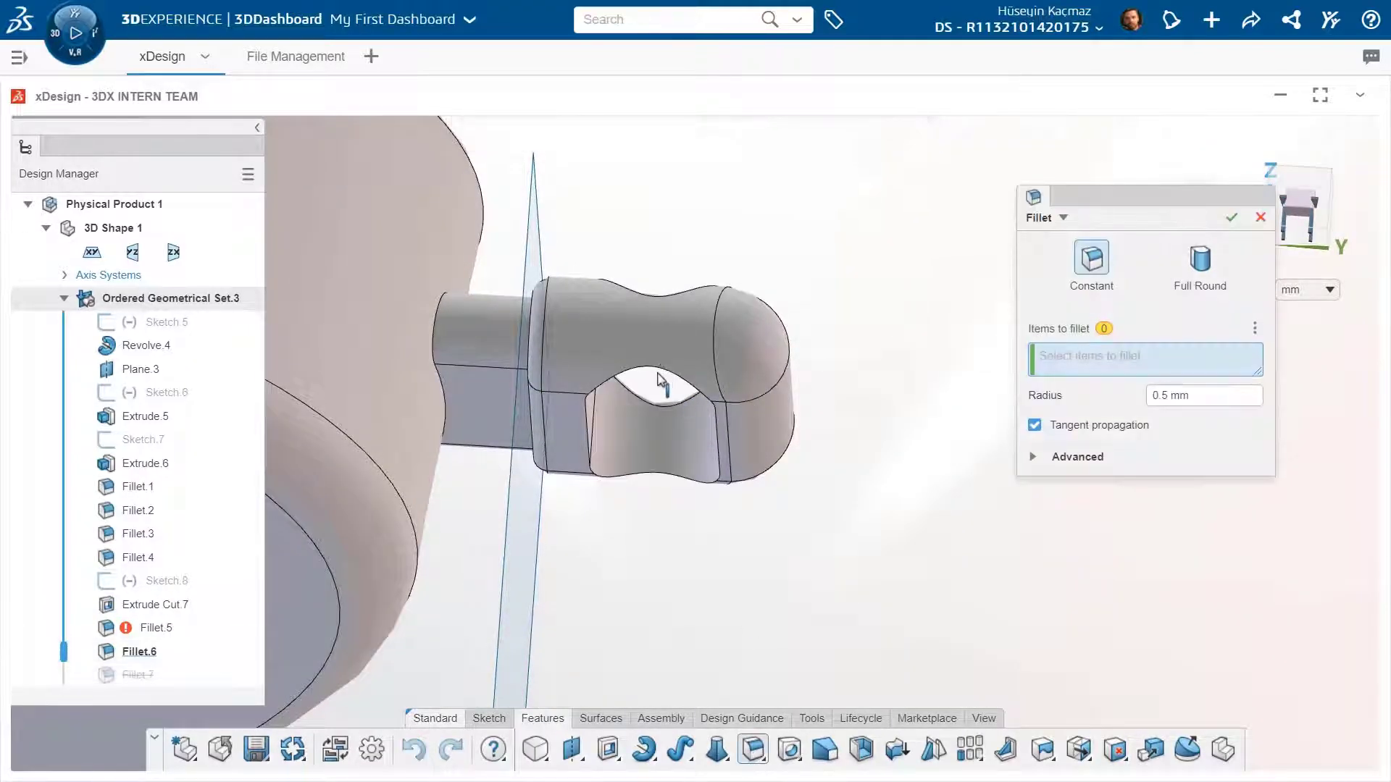
{"action": "key", "text": "Return"}
Mirror the whole pan body about the zx plane with merged results to add a second handle on the opposite side.
{"action": "middle_click_drag", "start_coordinate": [833, 259], "coordinate": [726, 221]}
{"action": "scroll", "coordinate": [801, 490], "scroll_direction": "down", "scroll_amount": 3}
{"action": "middle_click_drag", "start_coordinate": [773, 524], "coordinate": [1058, 598]}
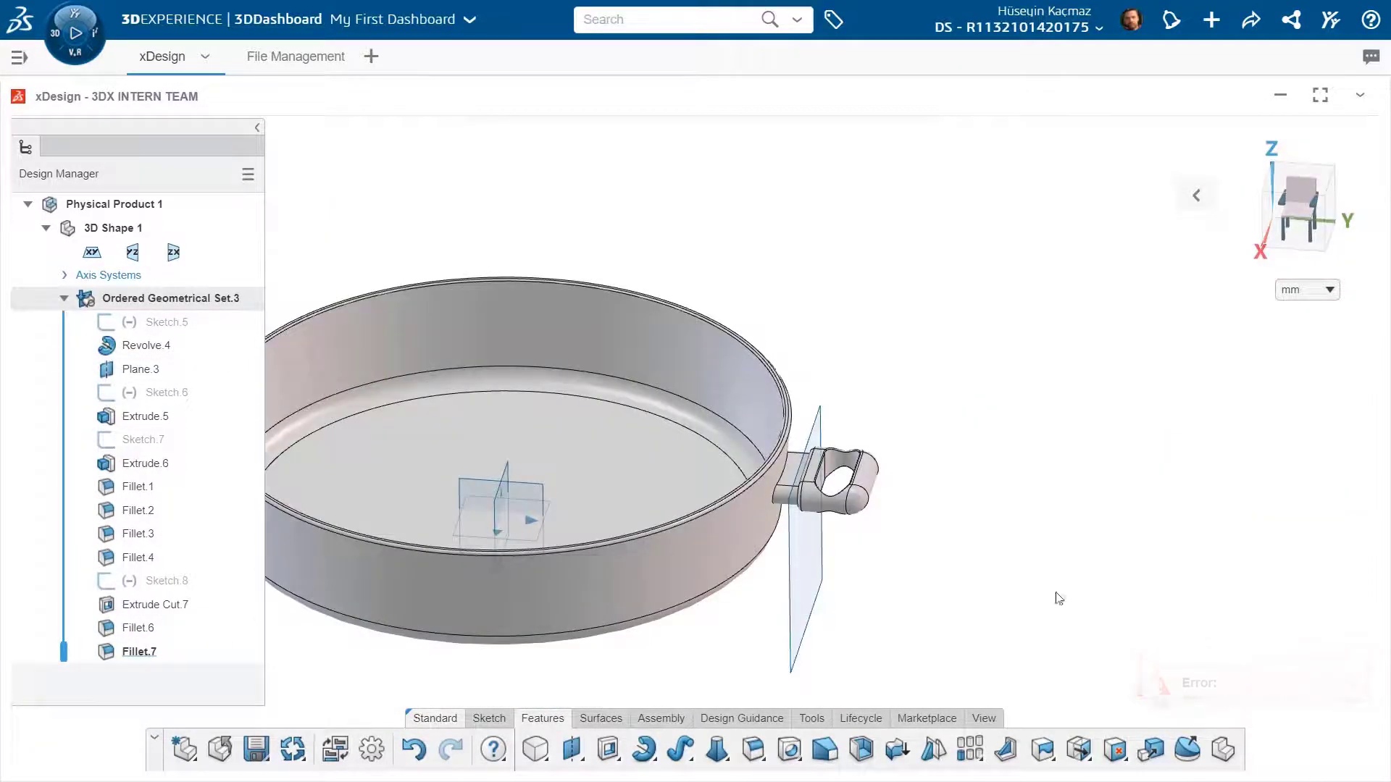
{"action": "left_click", "coordinate": [933, 750]}
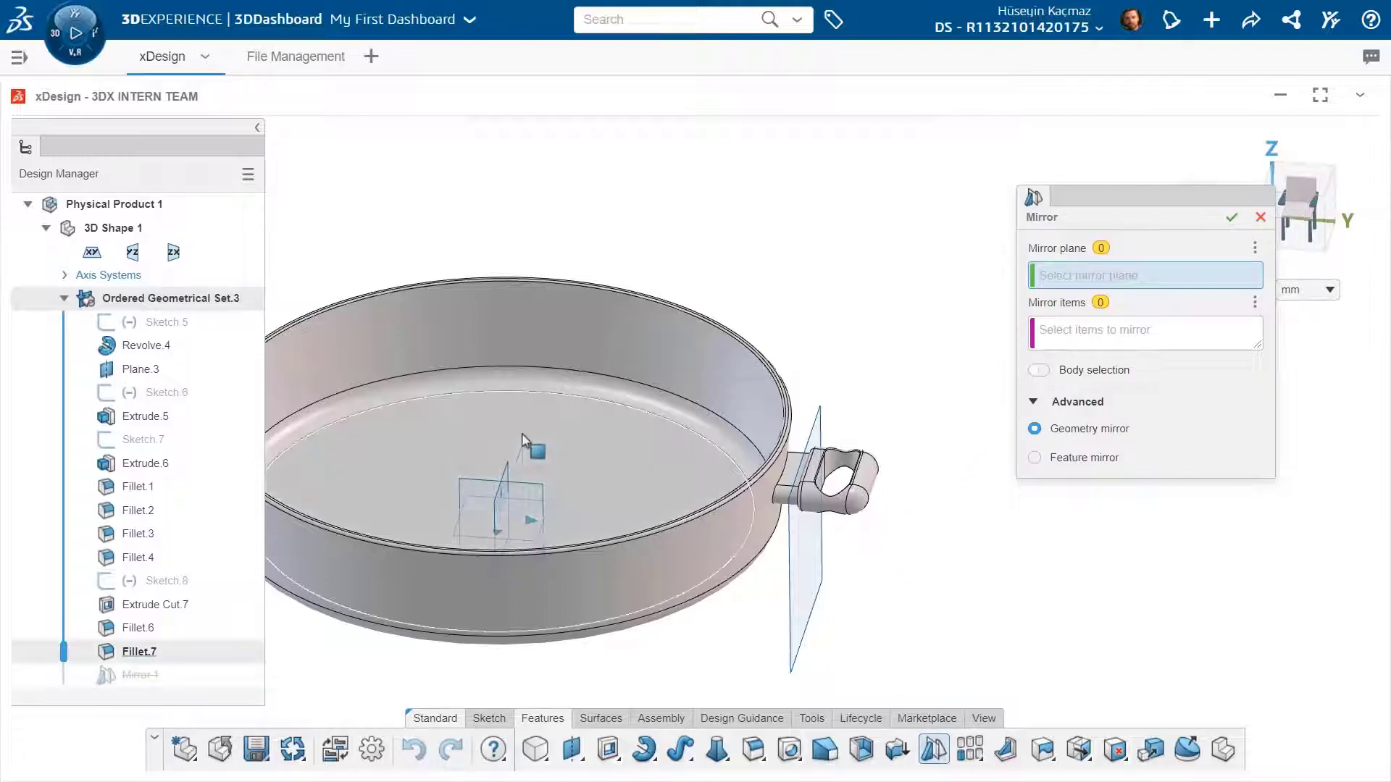
{"action": "left_click", "coordinate": [498, 510]}
{"action": "left_click", "coordinate": [1073, 377]}
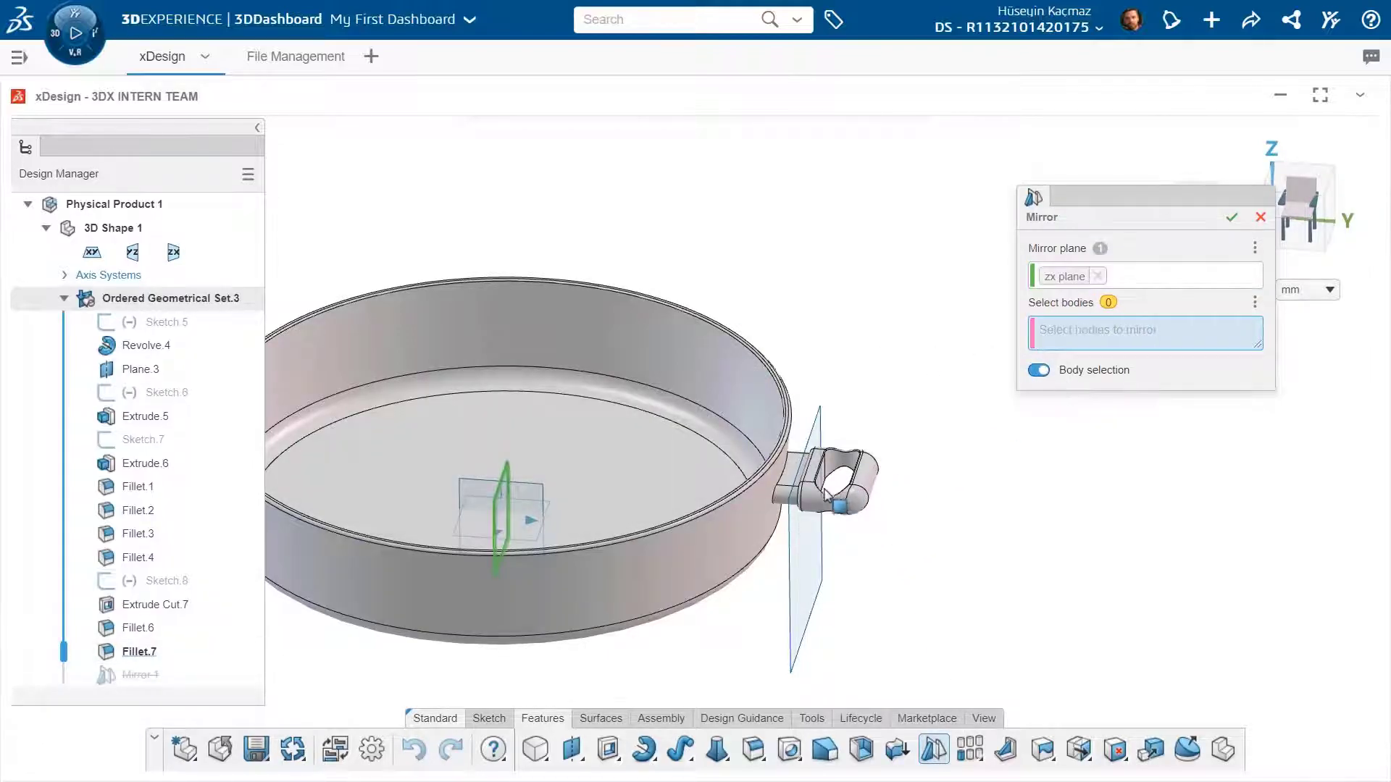
{"action": "left_click", "coordinate": [858, 501]}
{"action": "scroll", "coordinate": [556, 461], "scroll_direction": "down", "scroll_amount": 3}
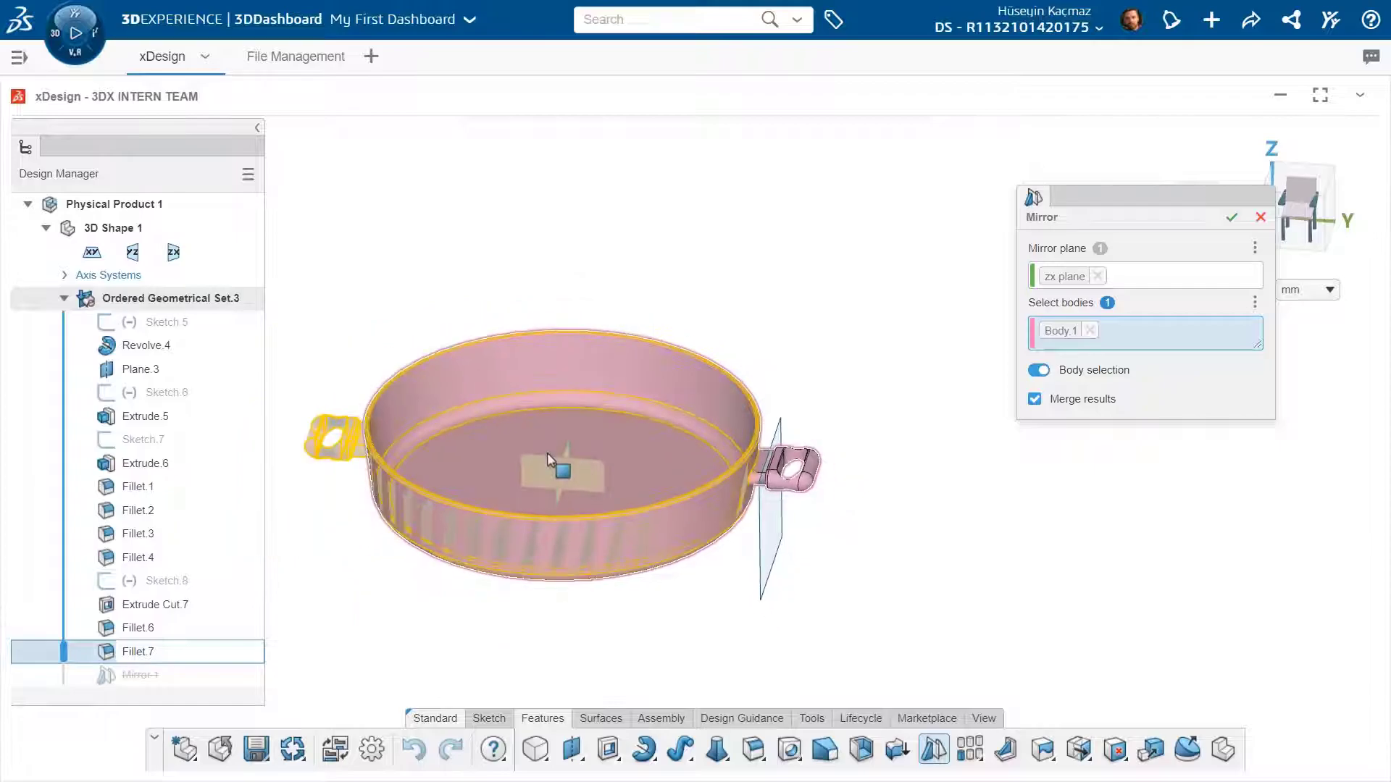
{"action": "left_click", "coordinate": [1231, 218]}
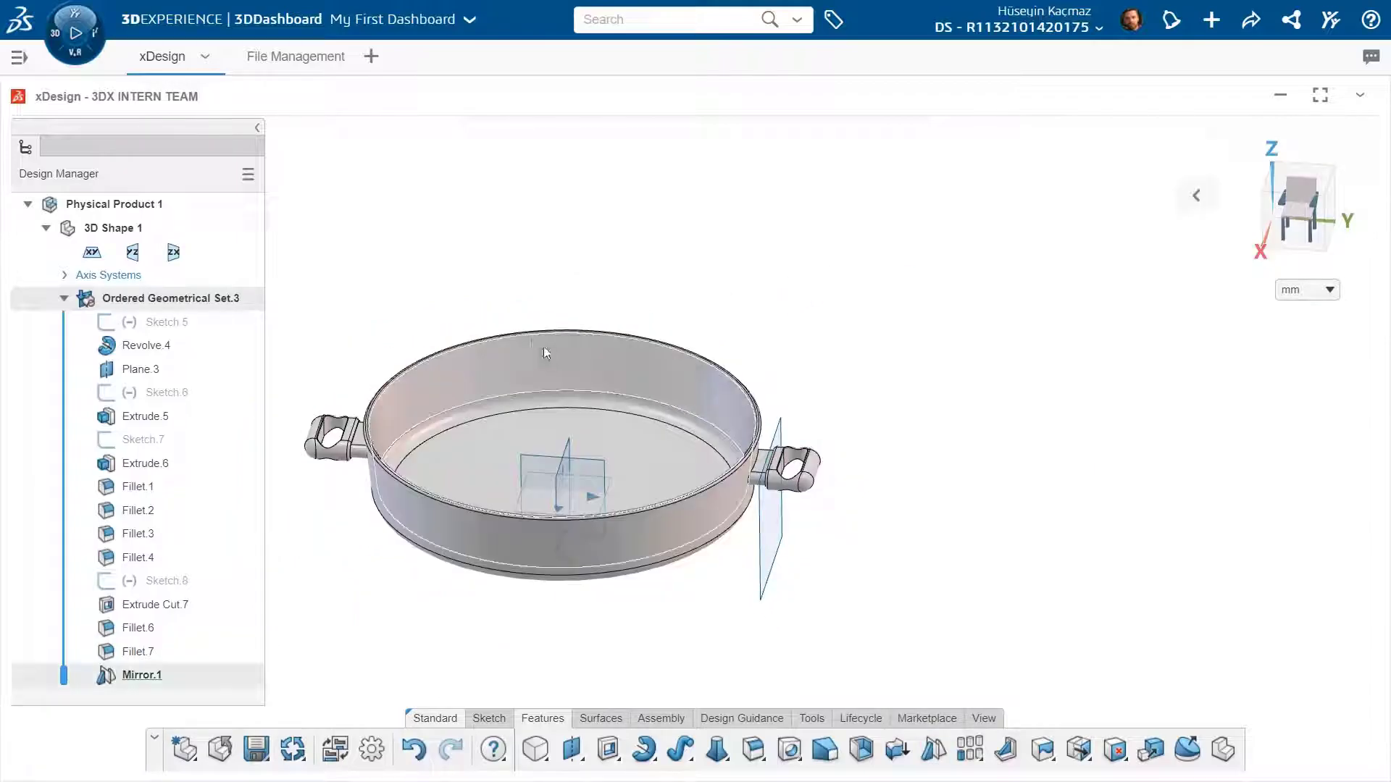
Hide the reference plane beside the handle and the origin planes.
{"action": "left_click", "coordinate": [772, 536]}
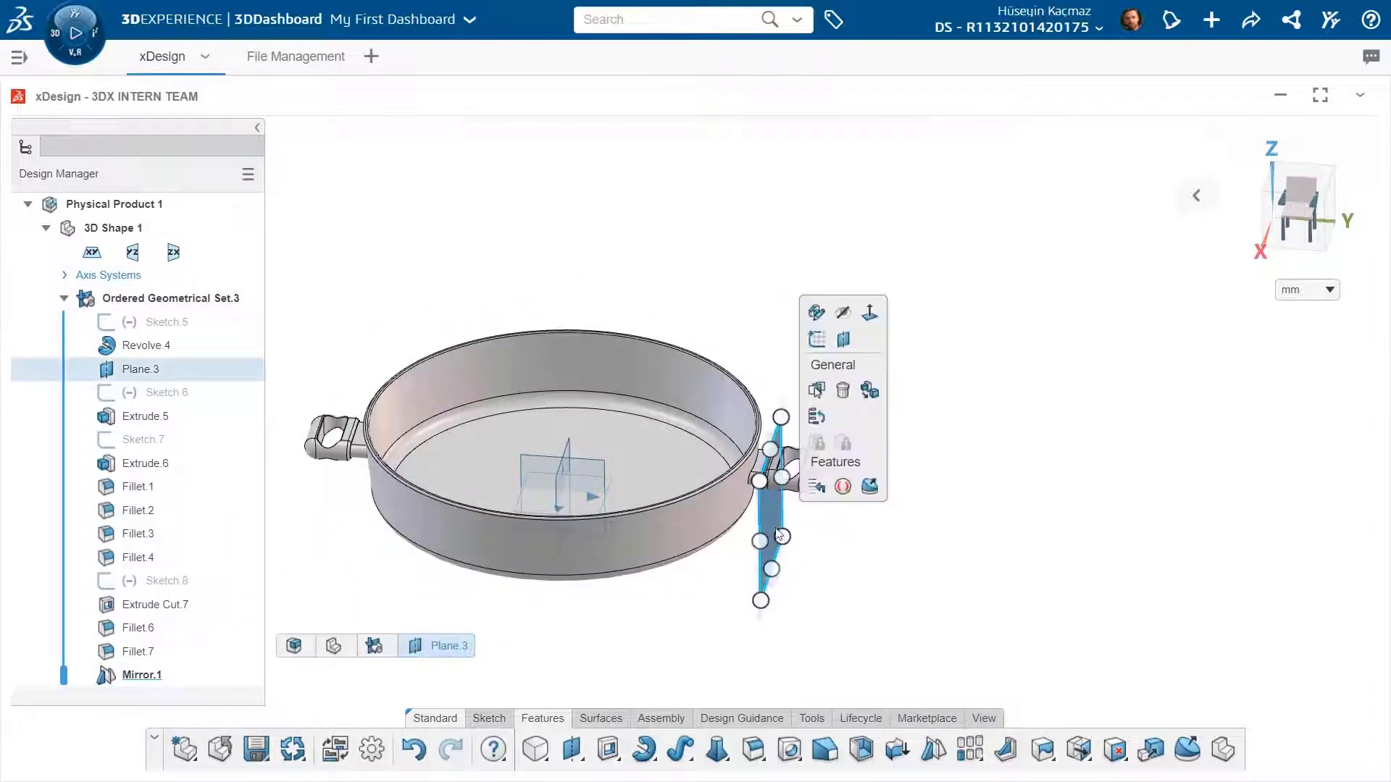
{"action": "left_click", "coordinate": [847, 319]}
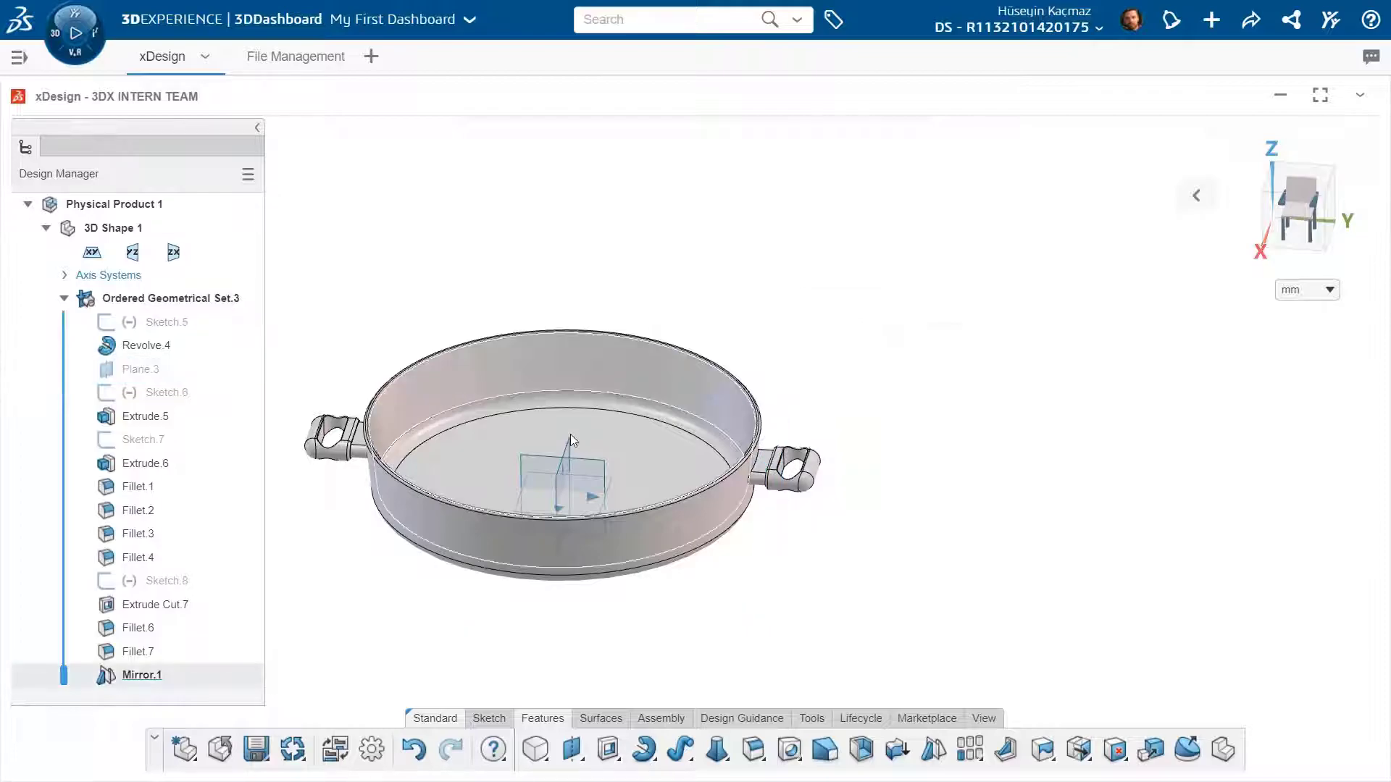
{"action": "left_click", "coordinate": [1109, 391]}
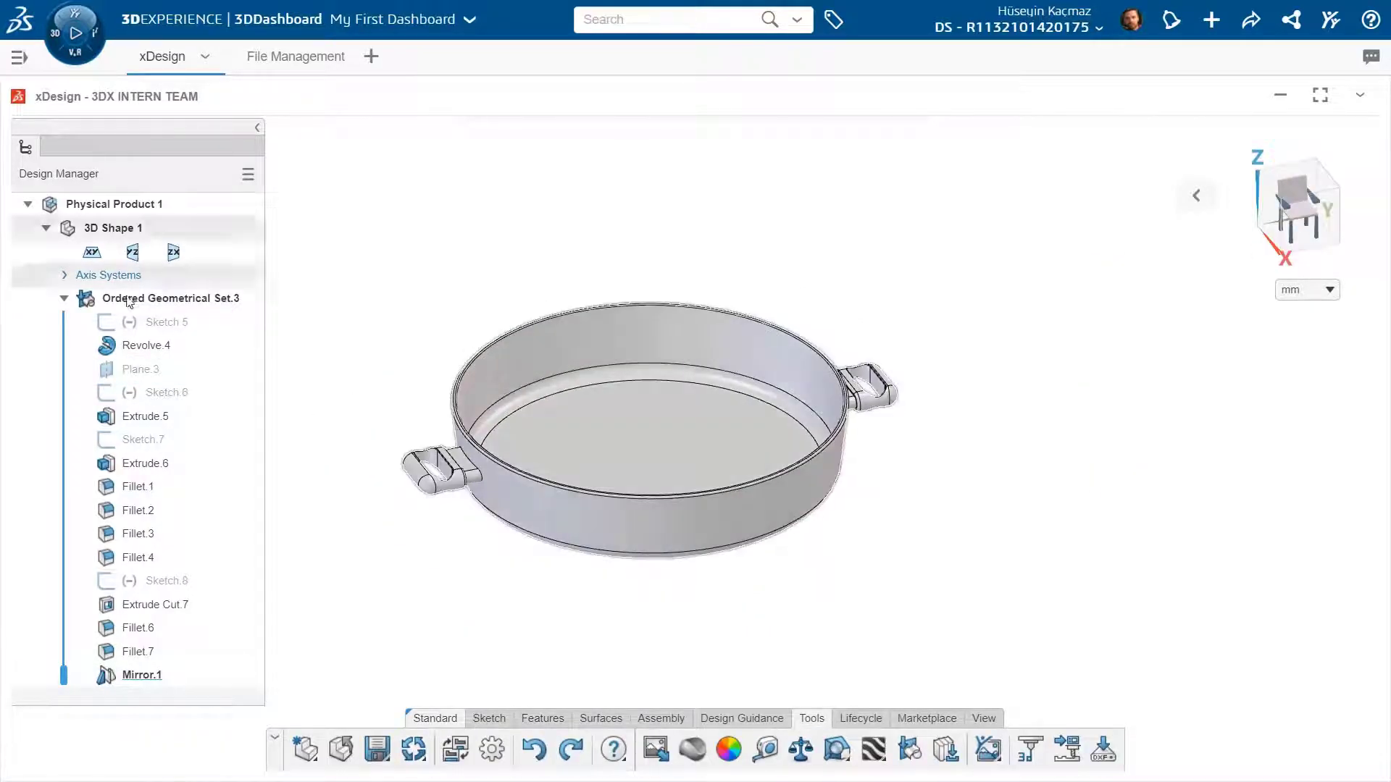
Colour the whole Ordered Geometrical Set.3 dark grey.
{"action": "left_click", "coordinate": [170, 298]}
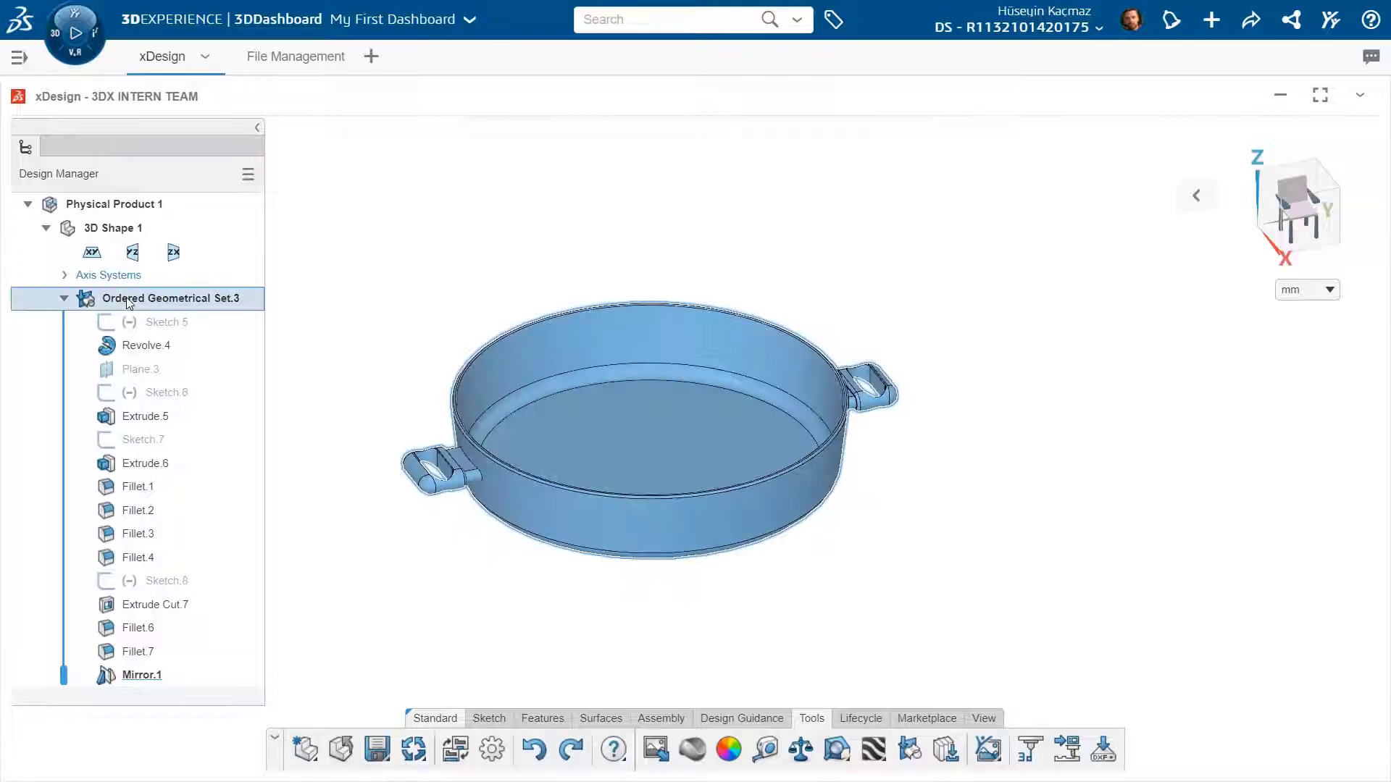
{"action": "left_click", "coordinate": [217, 193]}
{"action": "left_click", "coordinate": [1252, 361]}
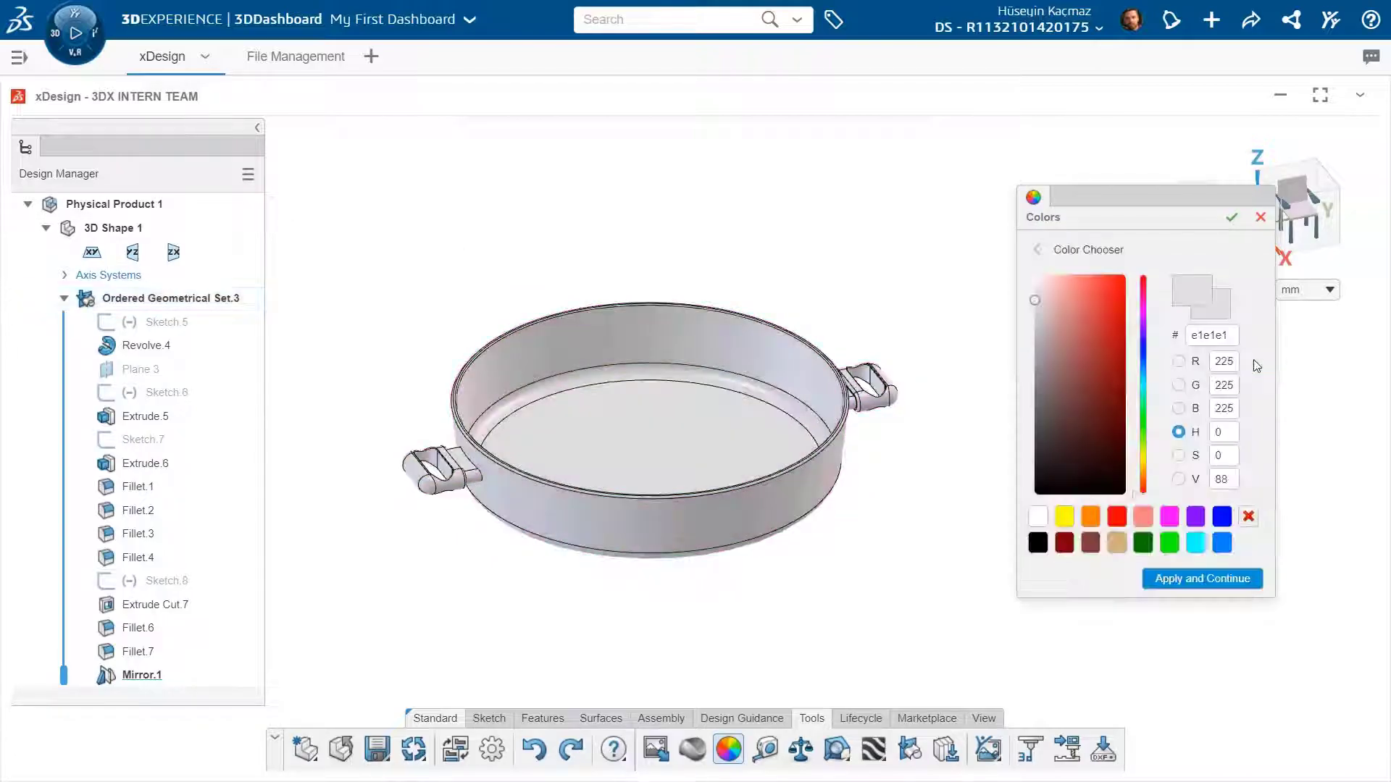
{"action": "mouse_move", "coordinate": [1102, 443]}
{"action": "left_mouse_down"}
{"action": "mouse_move", "coordinate": [1053, 427]}
{"action": "mouse_move", "coordinate": [1065, 499]}
{"action": "mouse_move", "coordinate": [1046, 366]}
{"action": "mouse_move", "coordinate": [1016, 388]}
{"action": "mouse_move", "coordinate": [1020, 430]}
{"action": "left_mouse_up"}
{"action": "left_click", "coordinate": [1171, 579]}
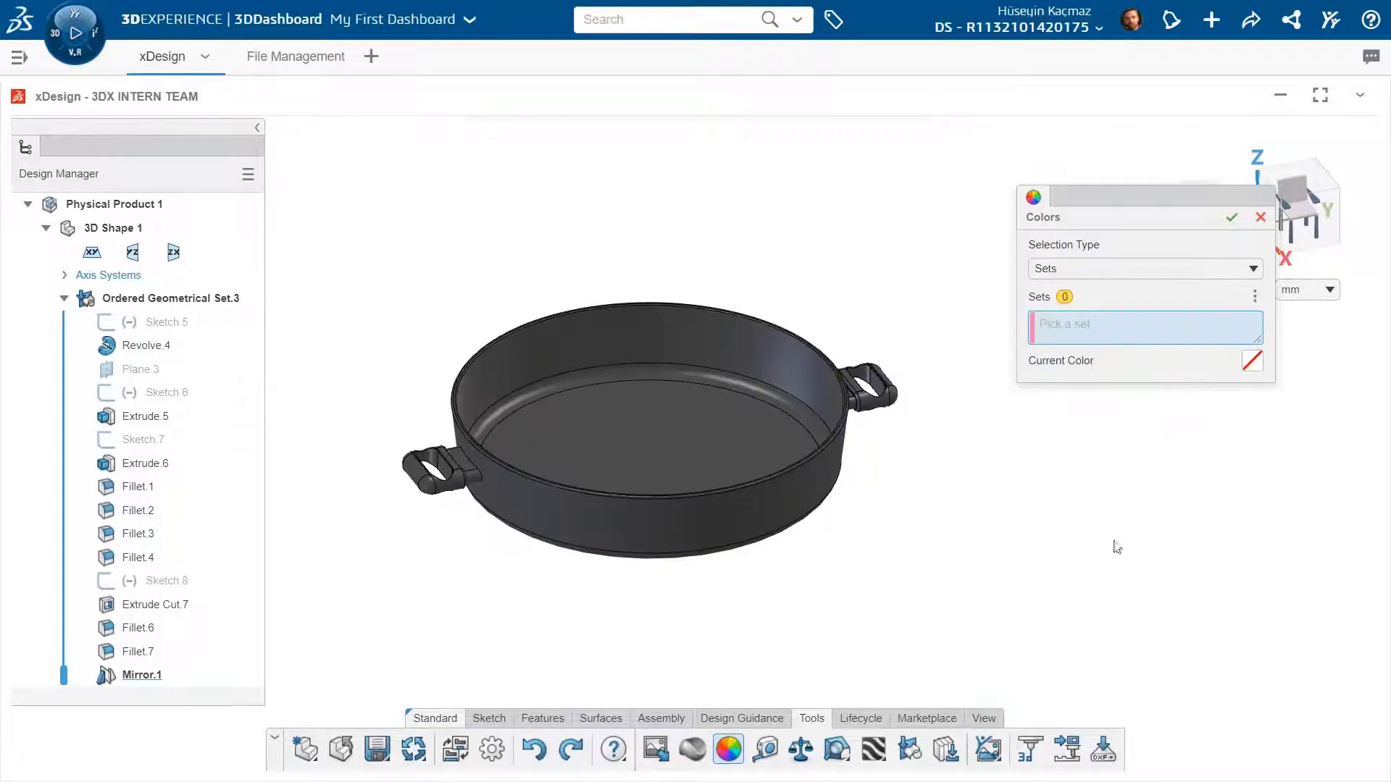
{"action": "left_click", "coordinate": [1231, 219]}
{"action": "scroll", "coordinate": [563, 371], "scroll_direction": "up", "scroll_amount": 2}
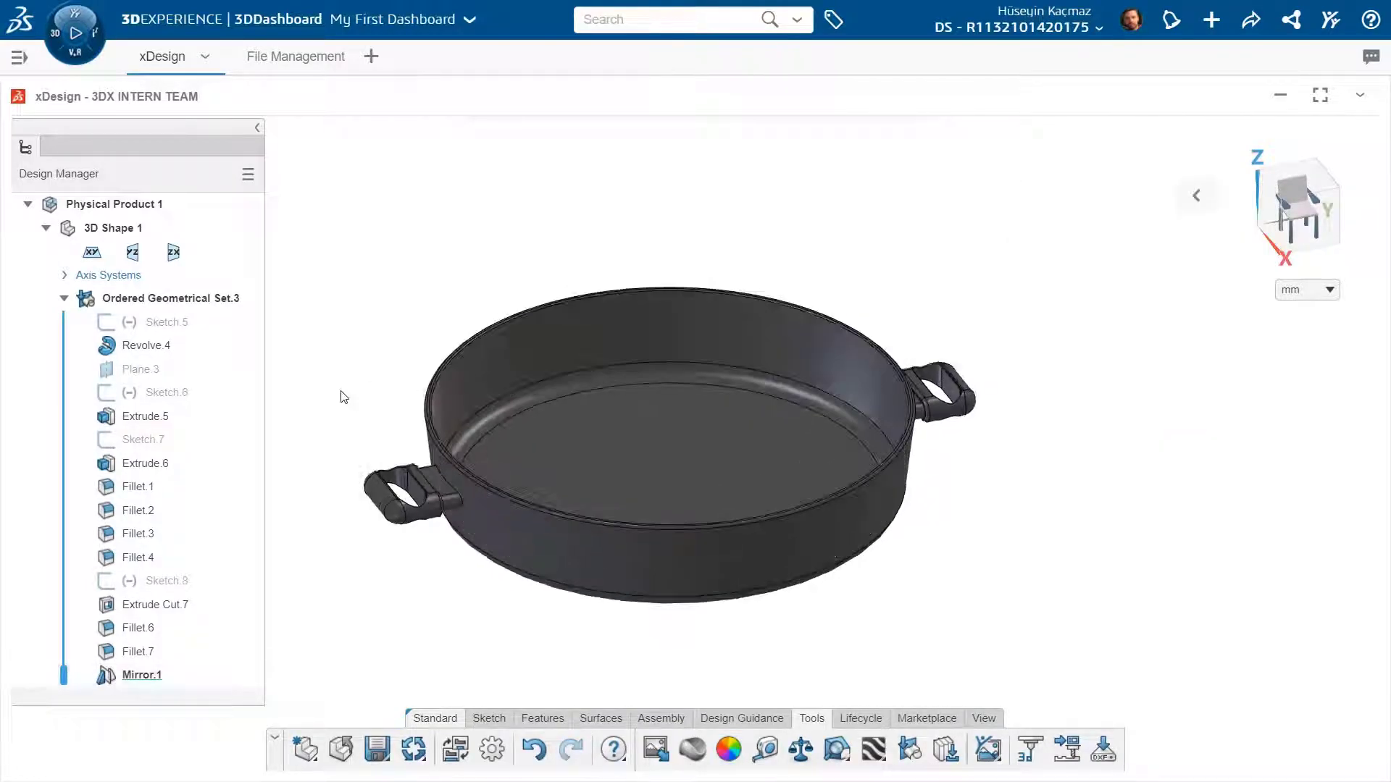